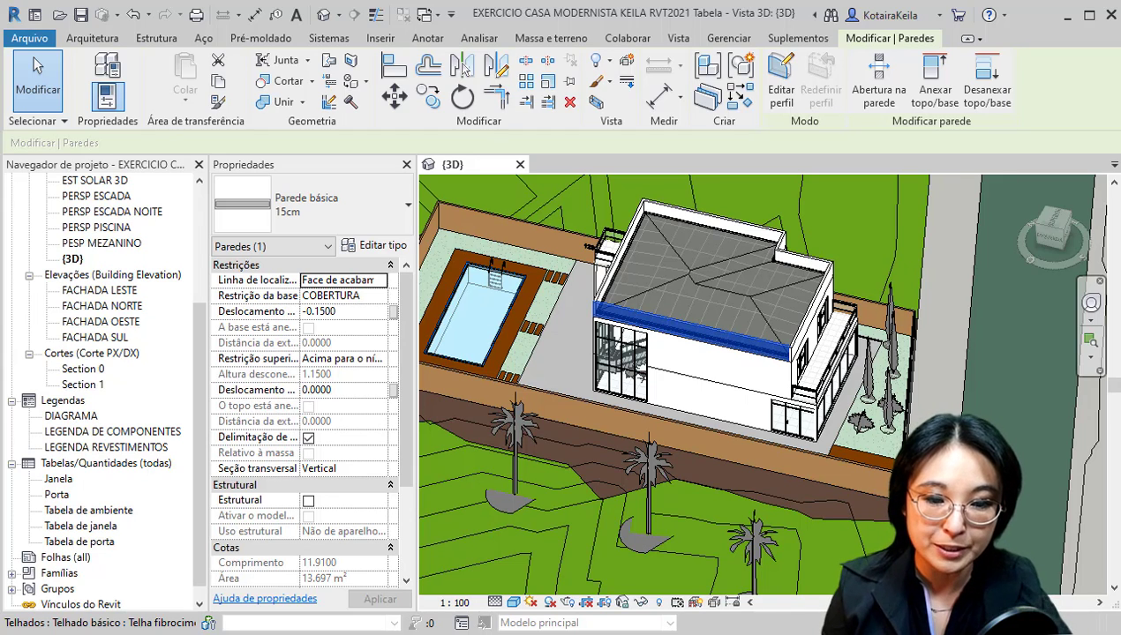
# Select the three parapet walls around the roof and open the layer structure of their 15cm type with the preview shown
pyautogui.click(691, 334)
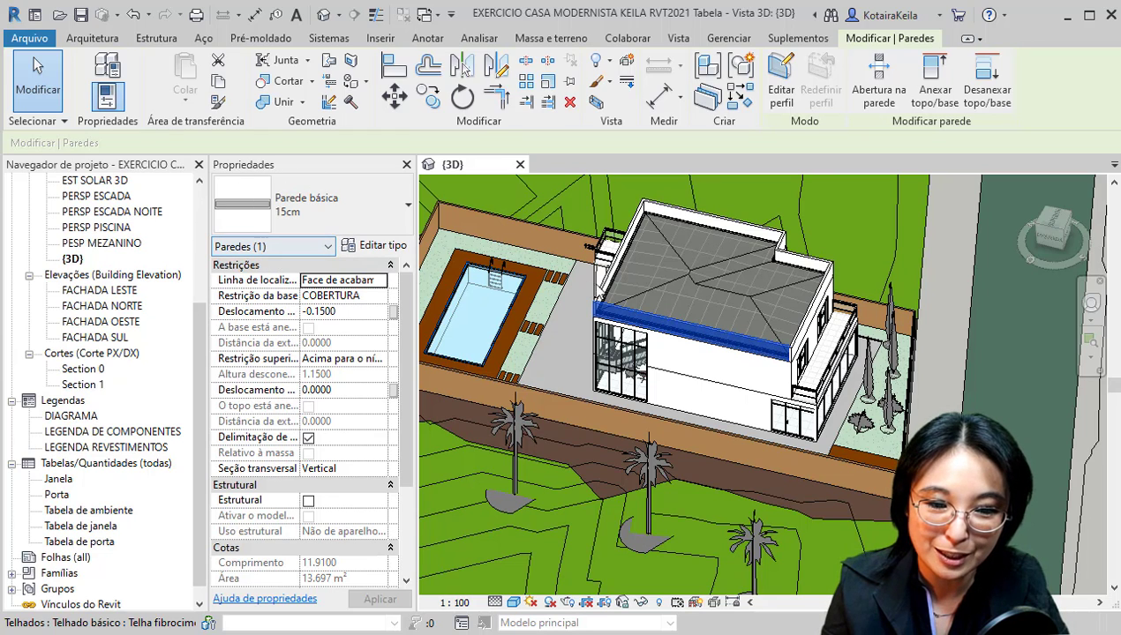
pyautogui.keyDown('ctrl'); pyautogui.click(692, 219); pyautogui.keyUp('ctrl')
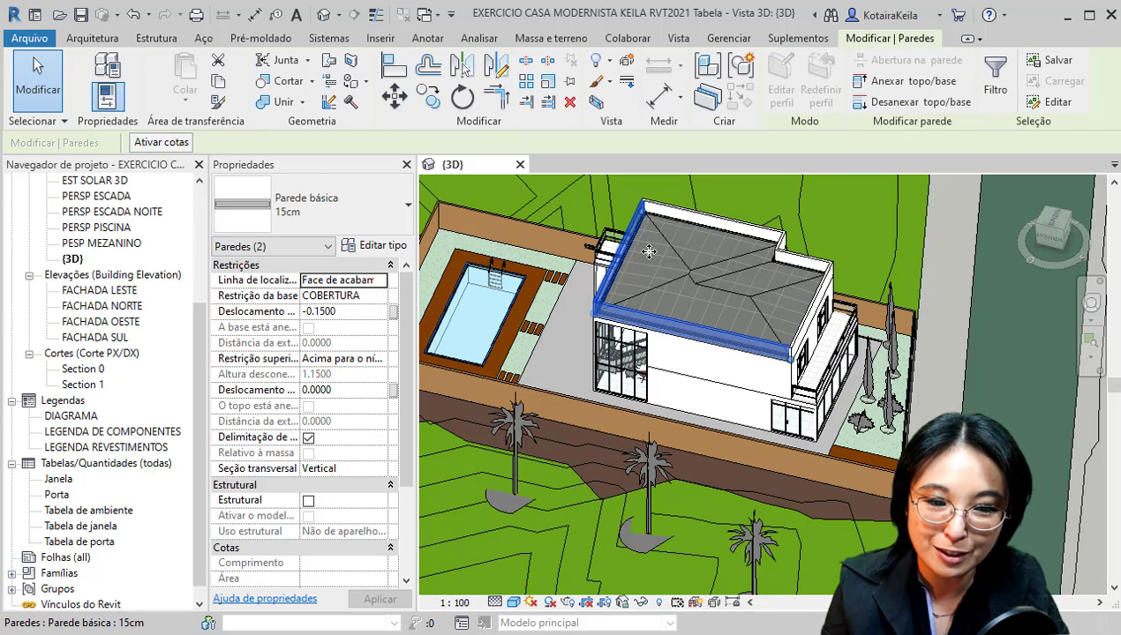
pyautogui.keyDown('ctrl'); pyautogui.click(691, 217); pyautogui.keyUp('ctrl')
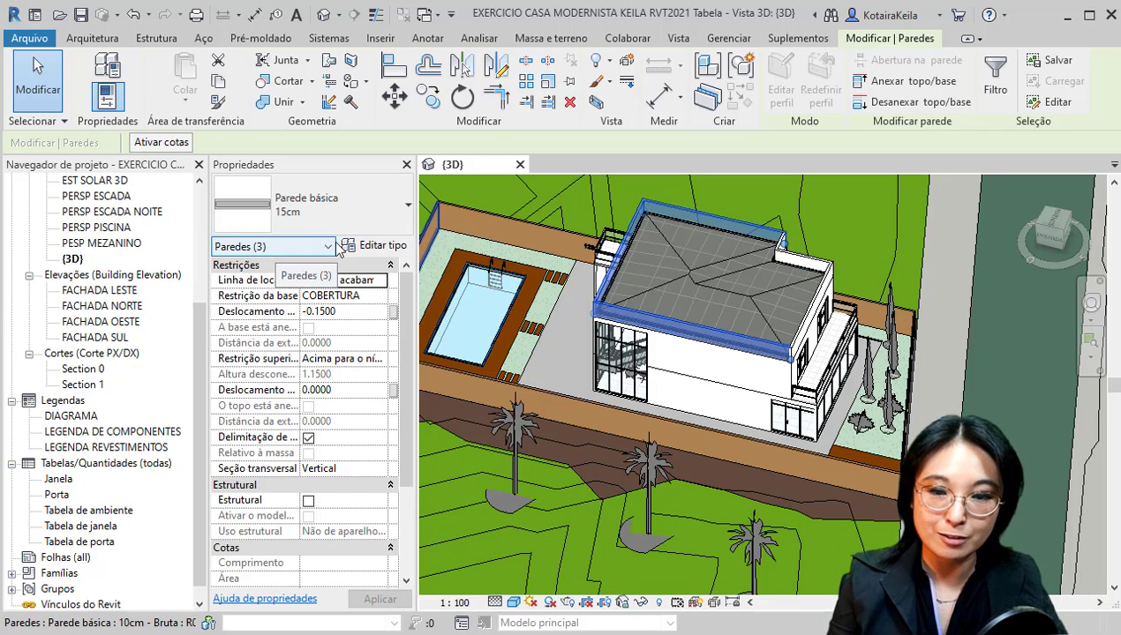
pyautogui.click(374, 245)
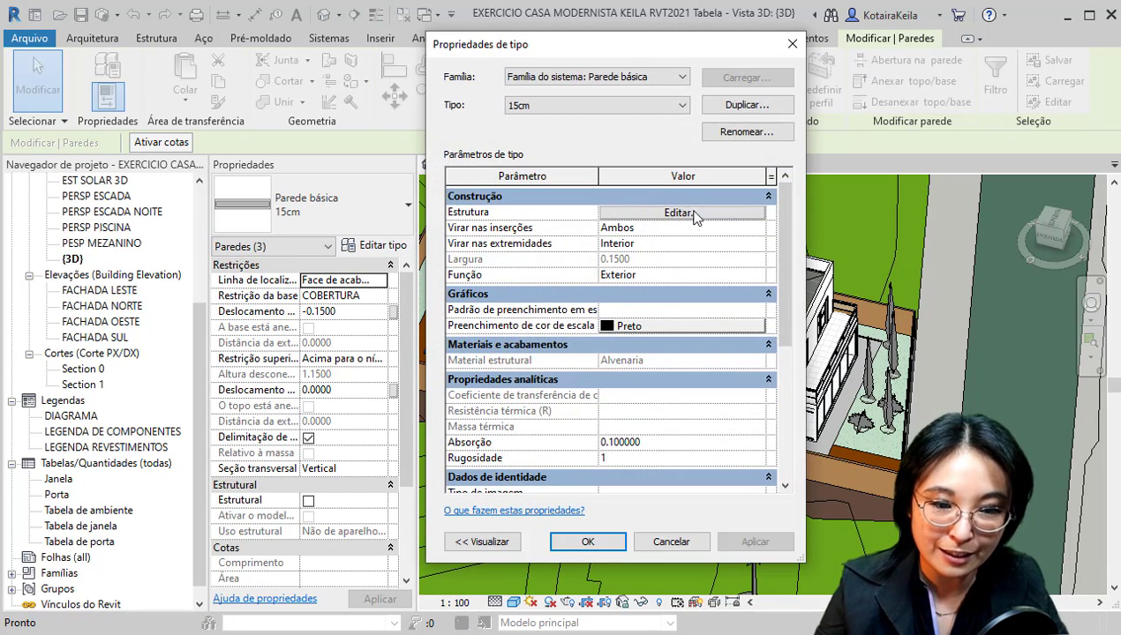
pyautogui.click(692, 215)
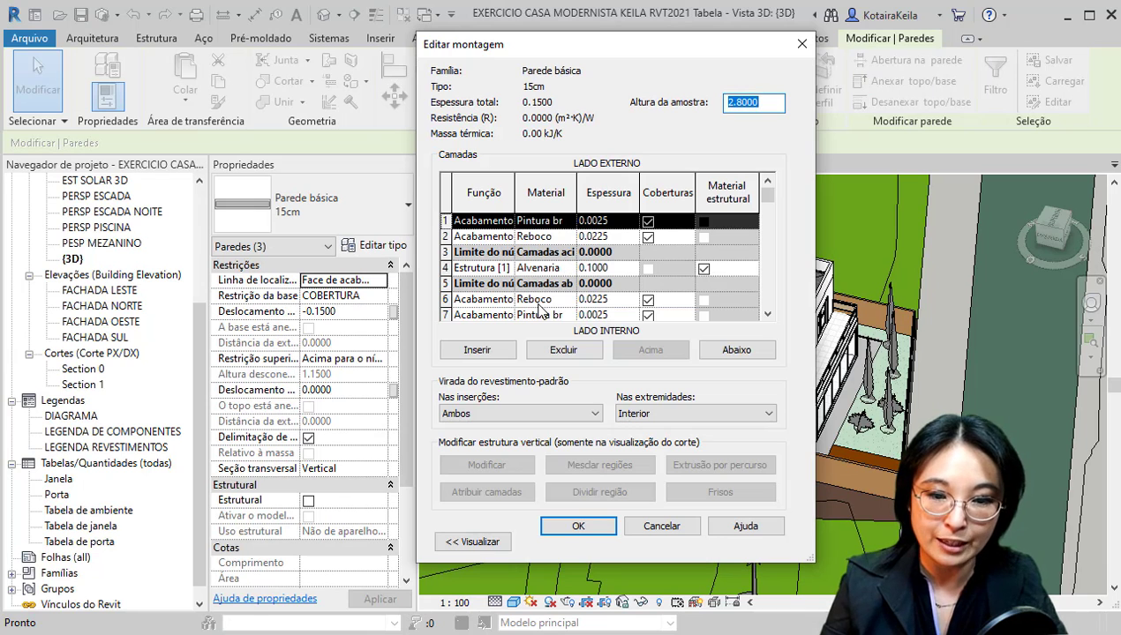
pyautogui.click(472, 541)
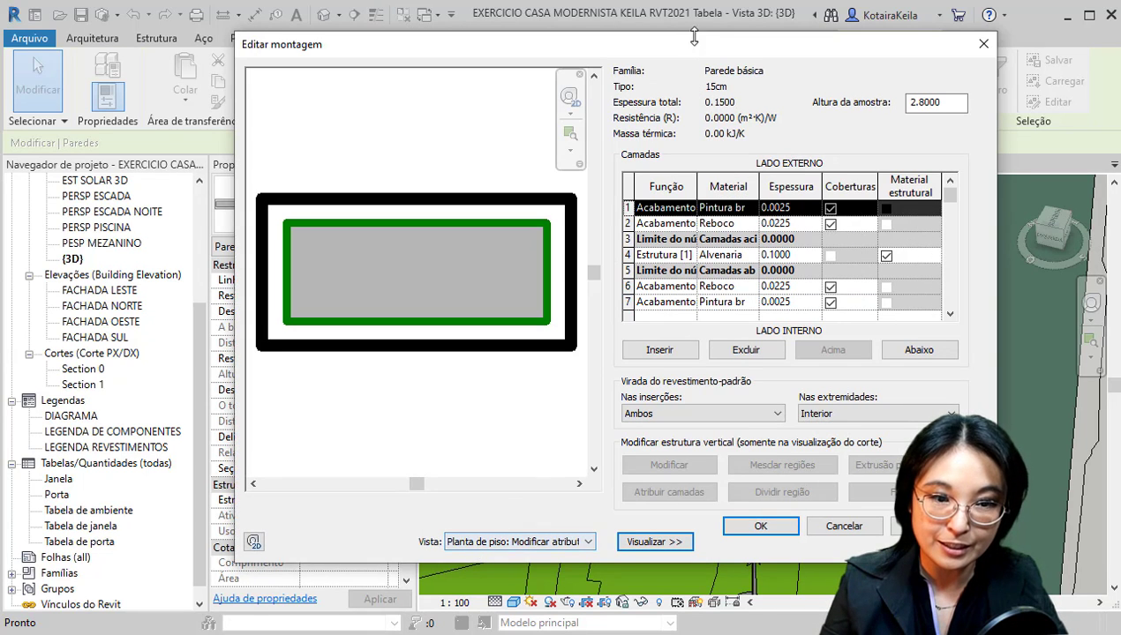
pyautogui.moveTo(693, 46); pyautogui.dragTo(438, 49)
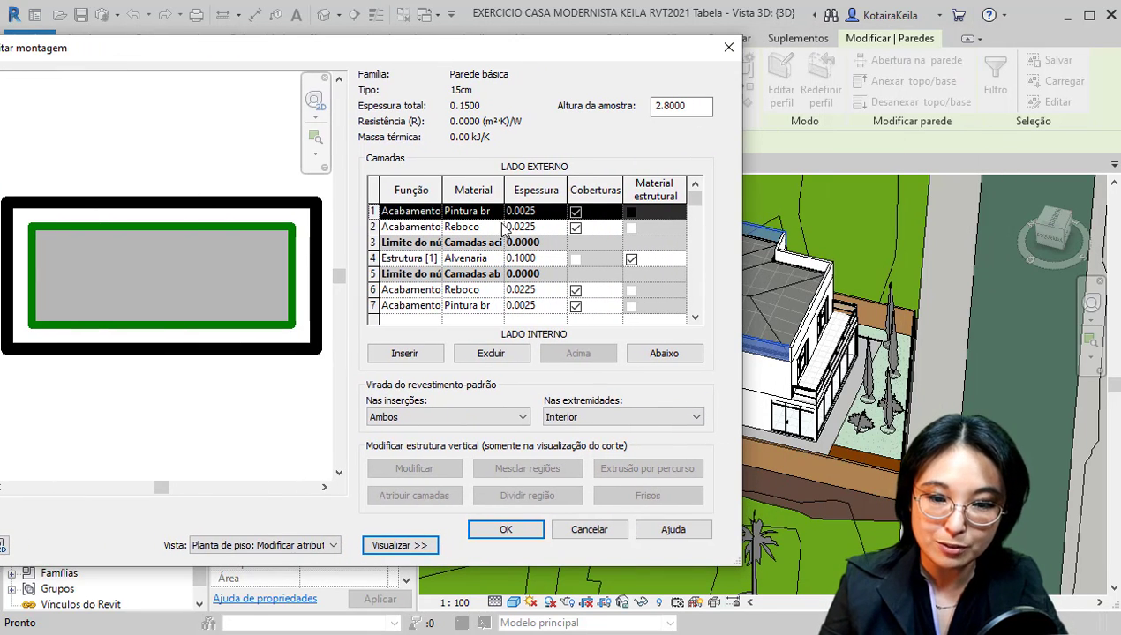
# Review the materials assigned to the wall type's layers, close the type dialogs without changes and clear the wall selection
pyautogui.click(481, 228)
pyautogui.click(488, 259)
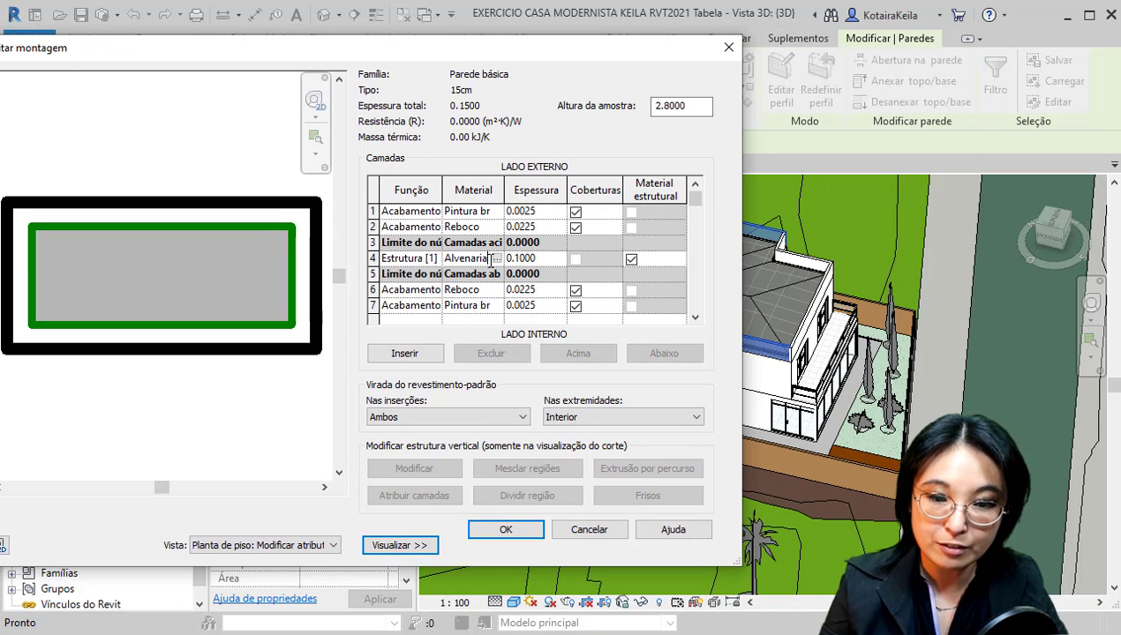
pyautogui.press('ctrl')
pyautogui.press('ctrl')
pyautogui.press('ctrl')
pyautogui.press('ctrl')
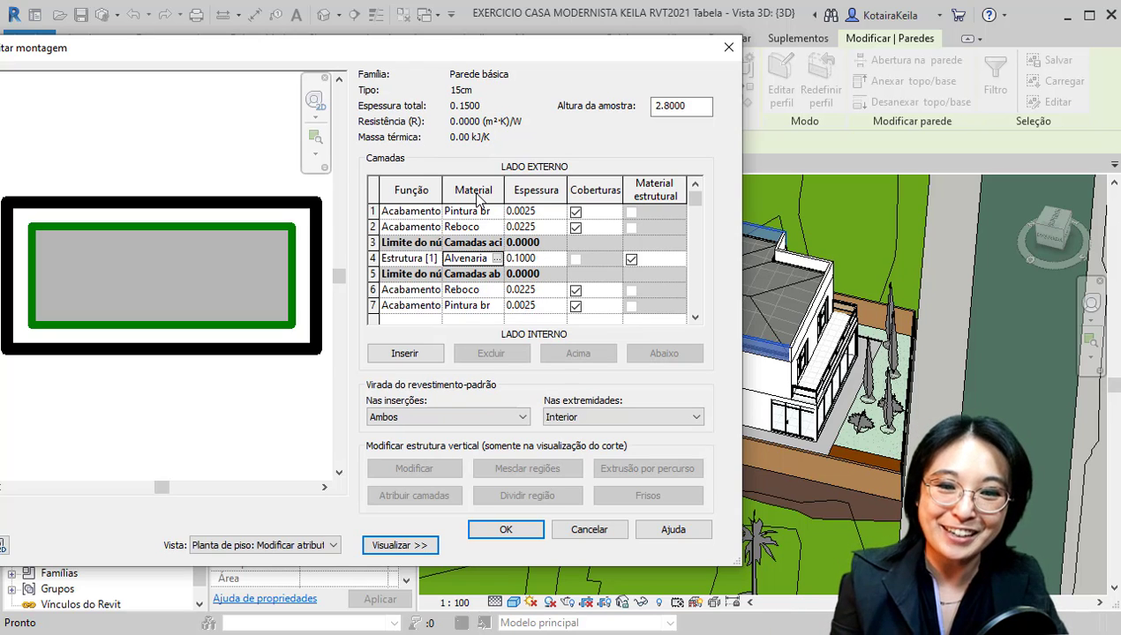
pyautogui.press('ctrl')
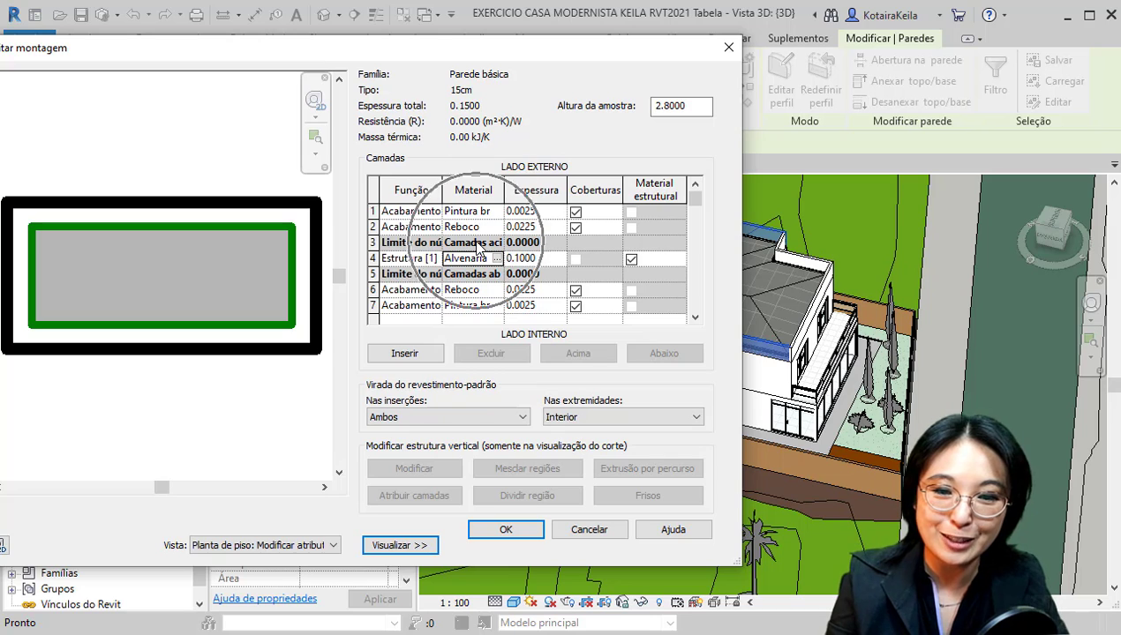
pyautogui.press('ctrl')
pyautogui.press('ctrl')
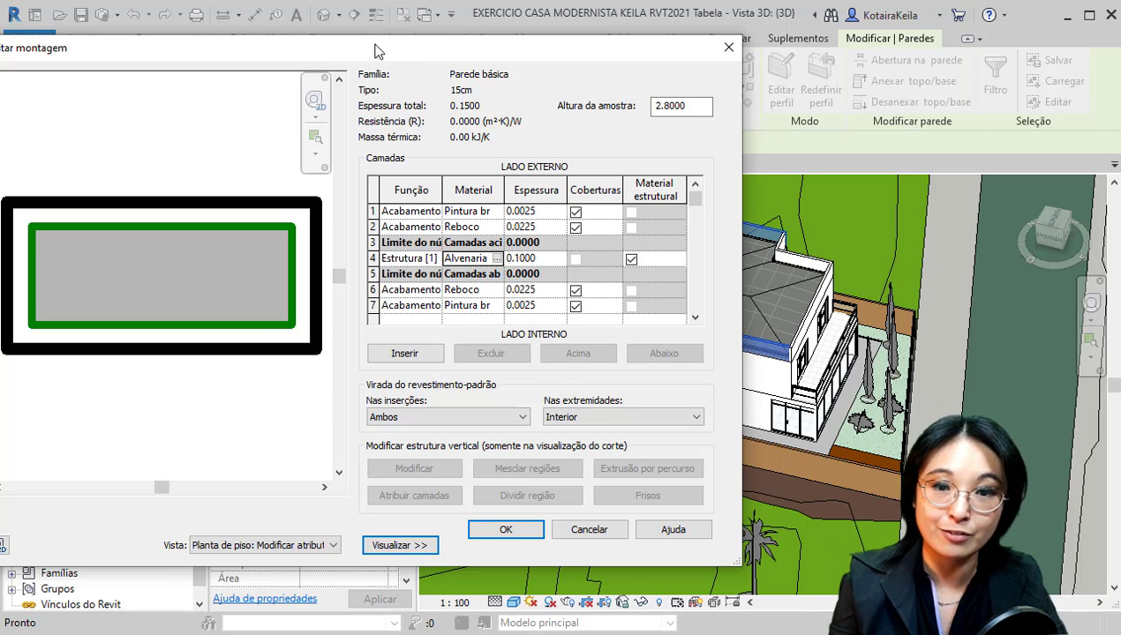
pyautogui.moveTo(375, 50); pyautogui.dragTo(498, 50)
pyautogui.click(217, 57)
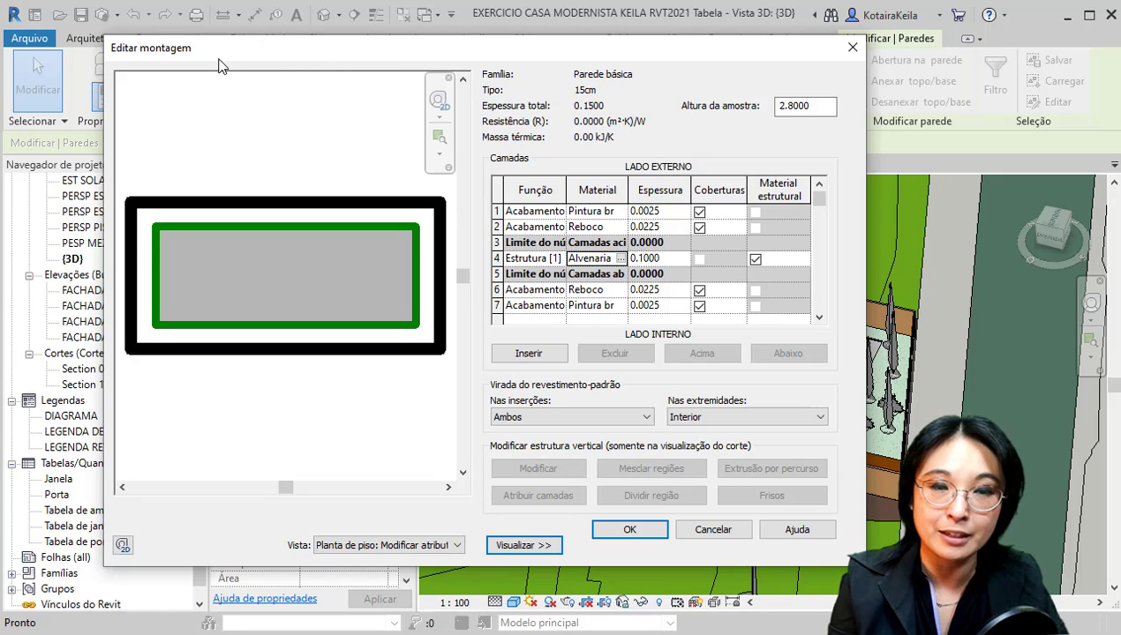
pyautogui.click(852, 48)
pyautogui.click(843, 47)
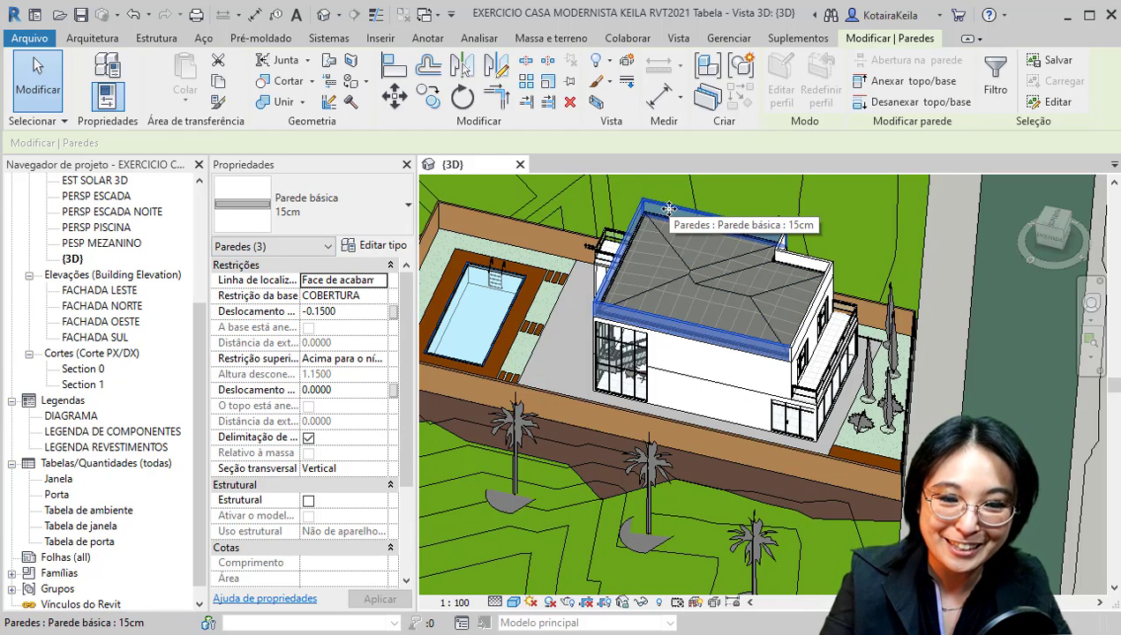
pyautogui.press('Escape')
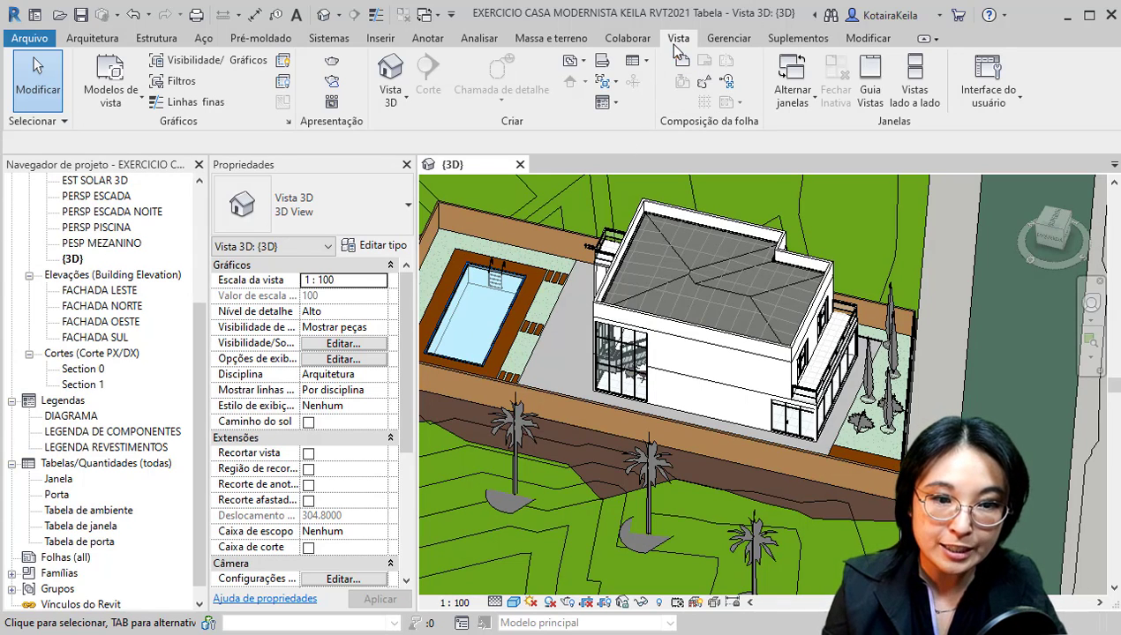
# Look over the schedule types that can be created, including the material takeoff, and the project's existing schedules
pyautogui.click(637, 60)
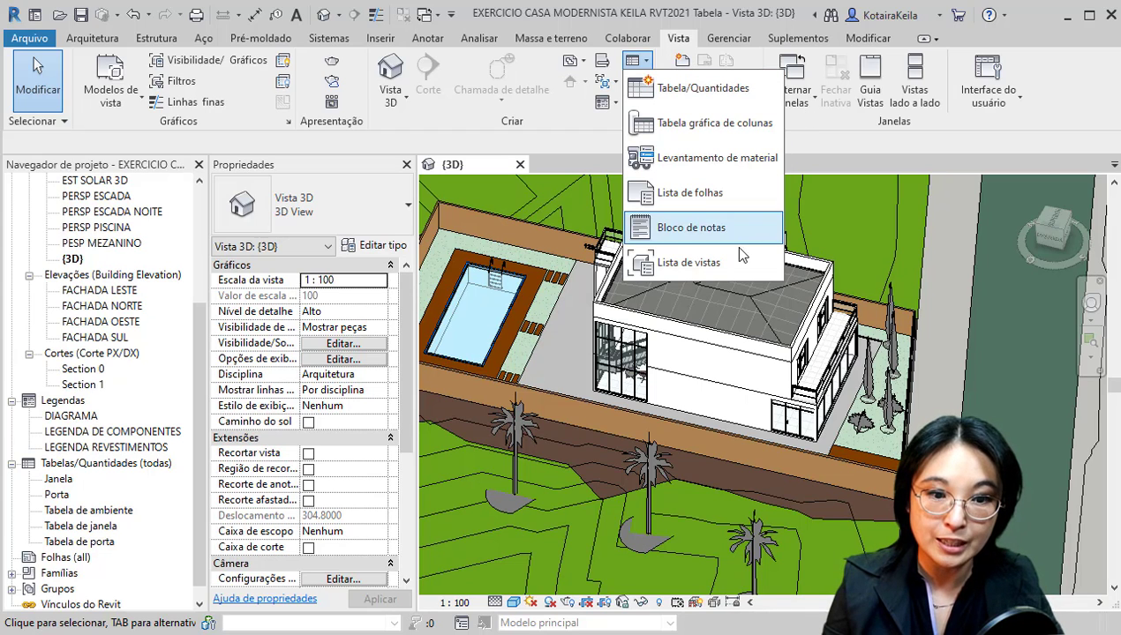
pyautogui.click(764, 93)
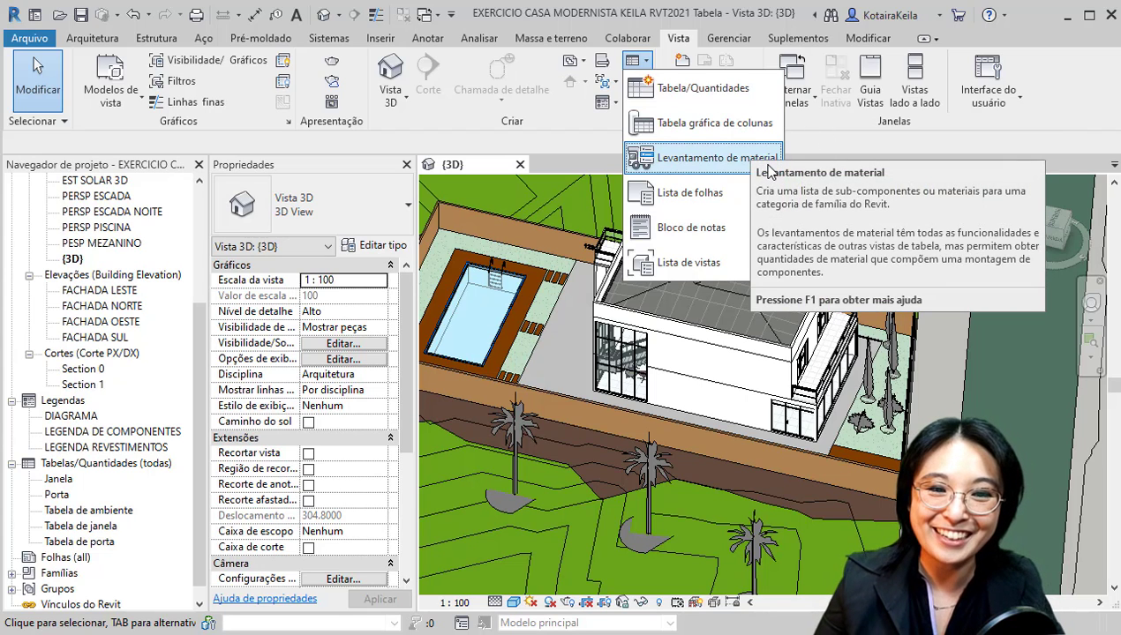
pyautogui.click(706, 163)
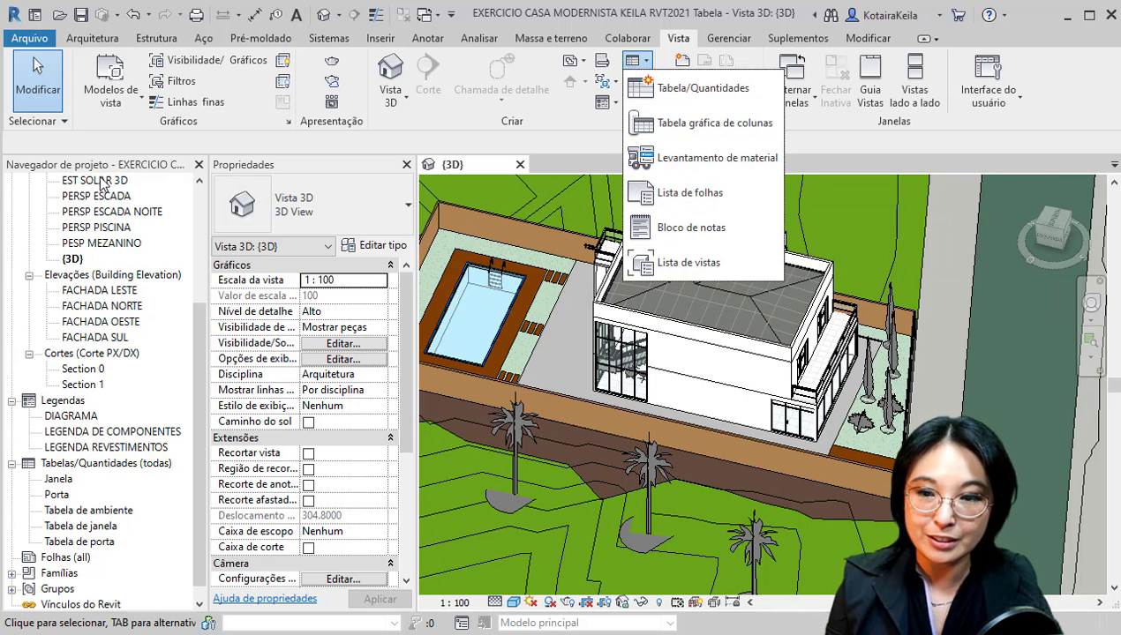
pyautogui.click(23, 168)
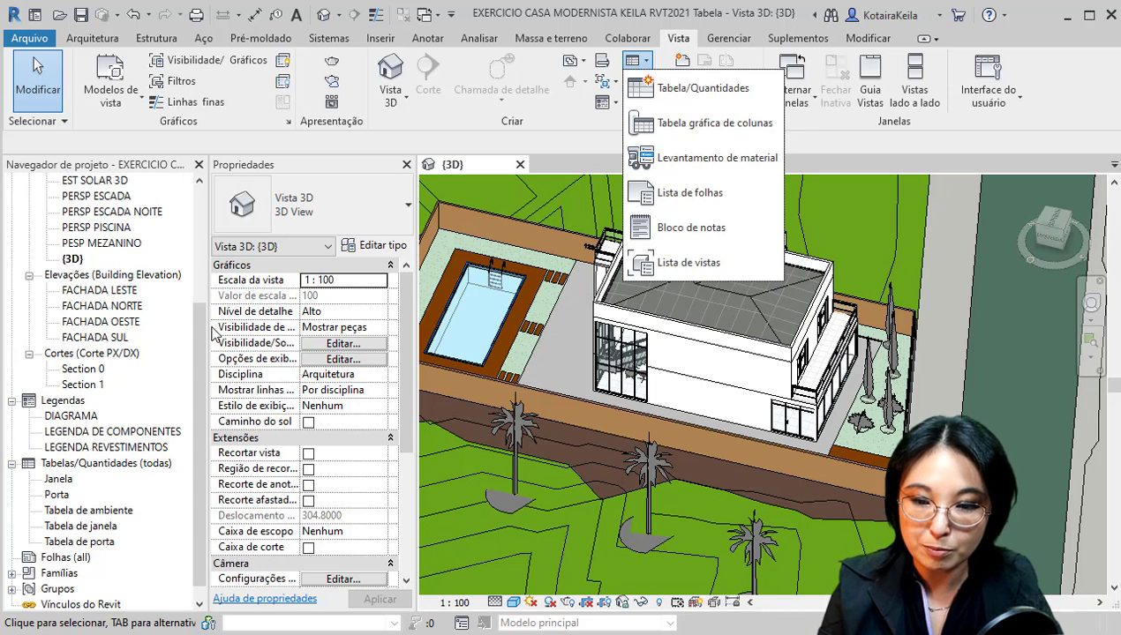
pyautogui.click(135, 466)
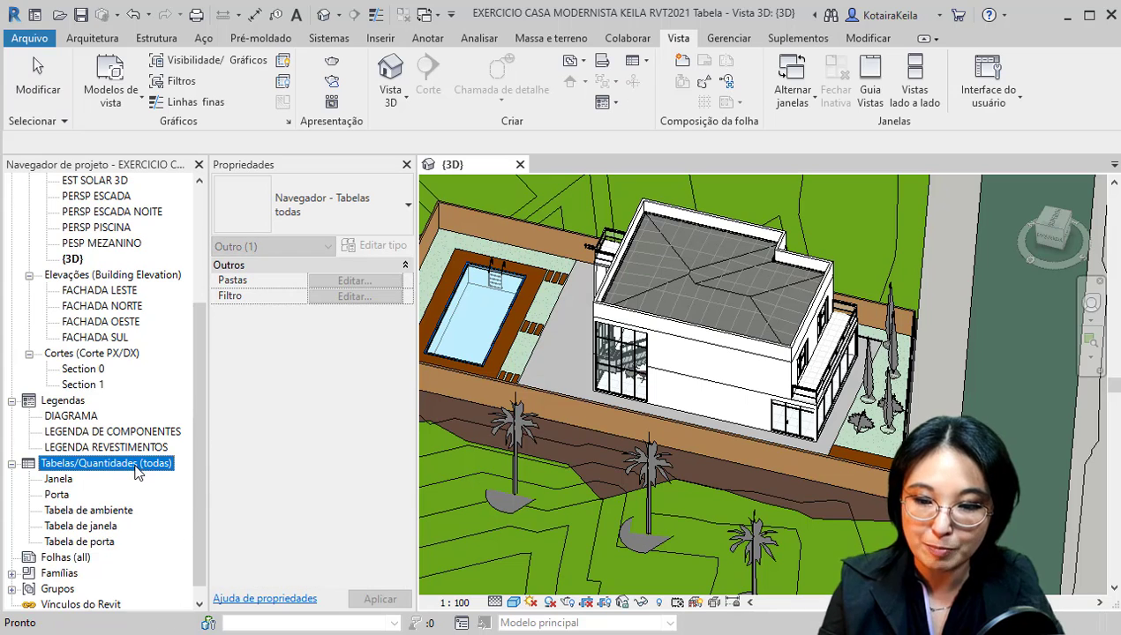
pyautogui.scroll(2, 17, 481)
pyautogui.scroll(-1, 15, 534)
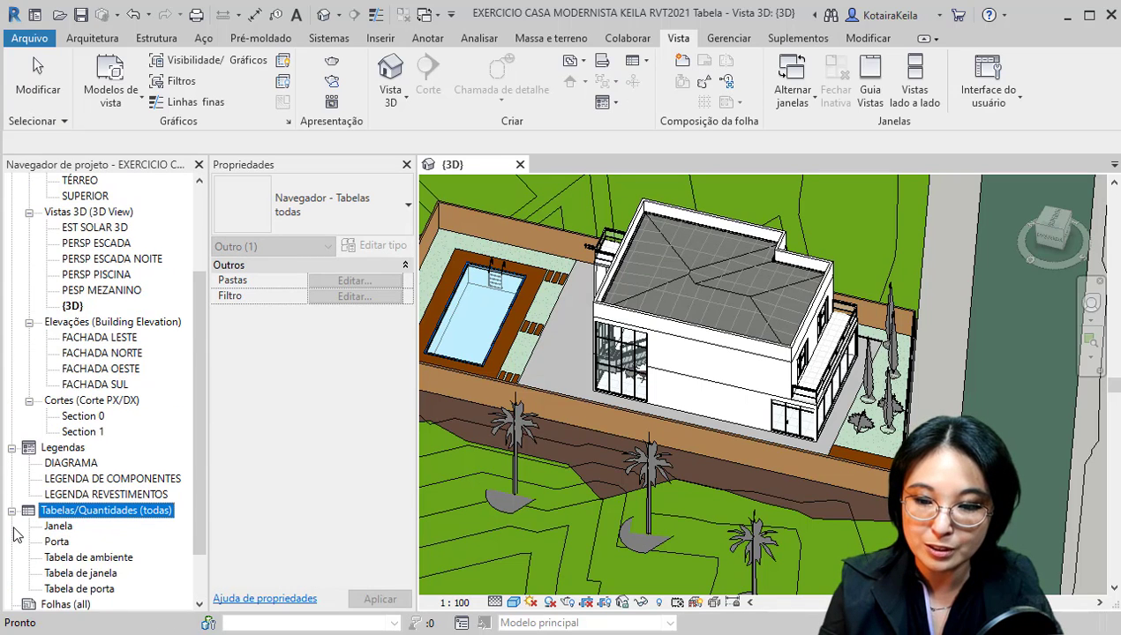
pyautogui.scroll(-2, 196, 554)
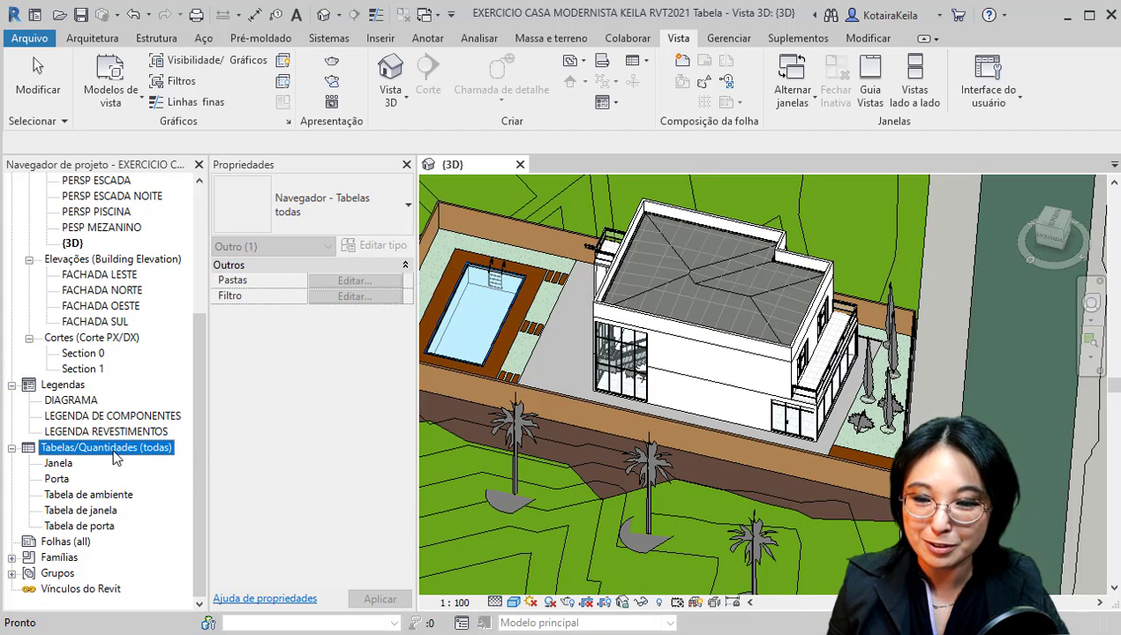
pyautogui.rightClick(113, 456)
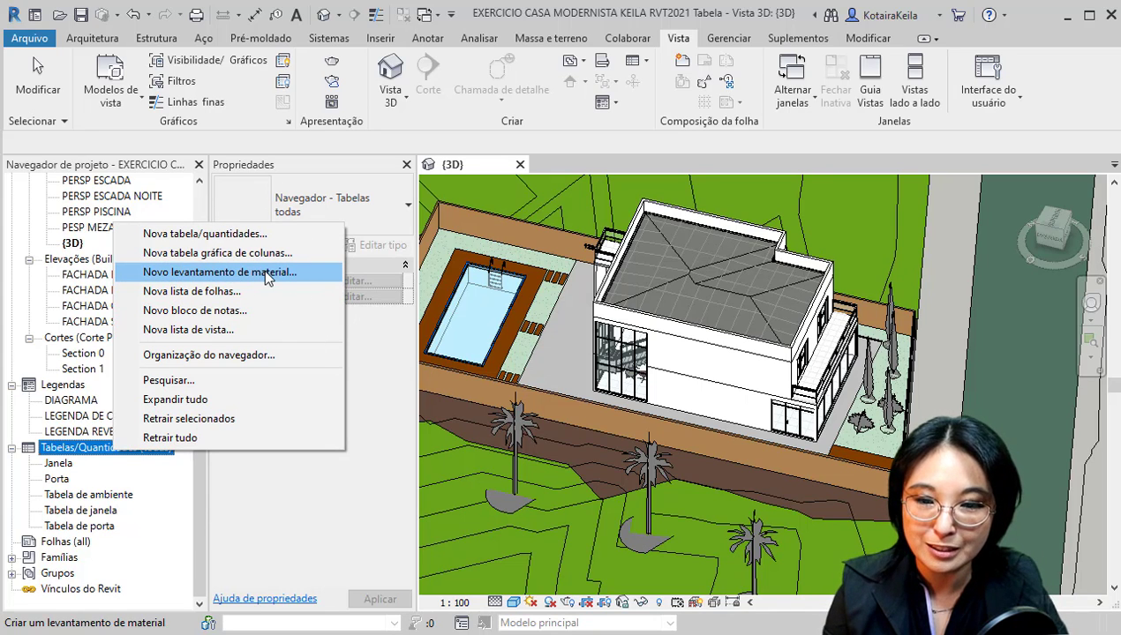
pyautogui.press('ctrl')
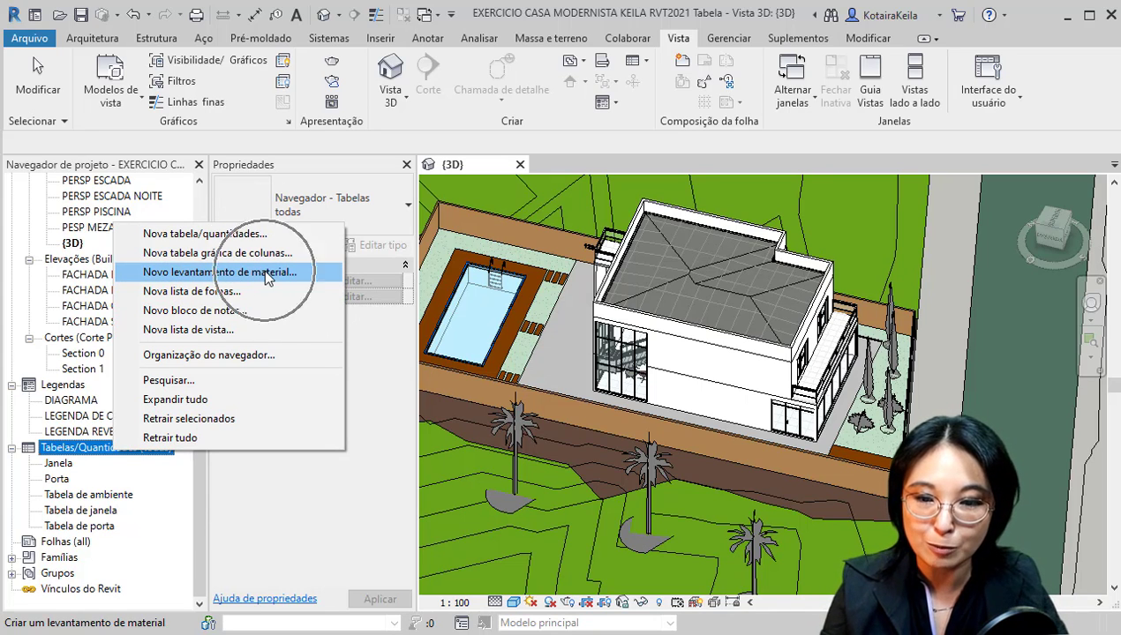
# Start a new material takeoff and choose Paredes as its category
pyautogui.click(645, 66)
pyautogui.click(645, 69)
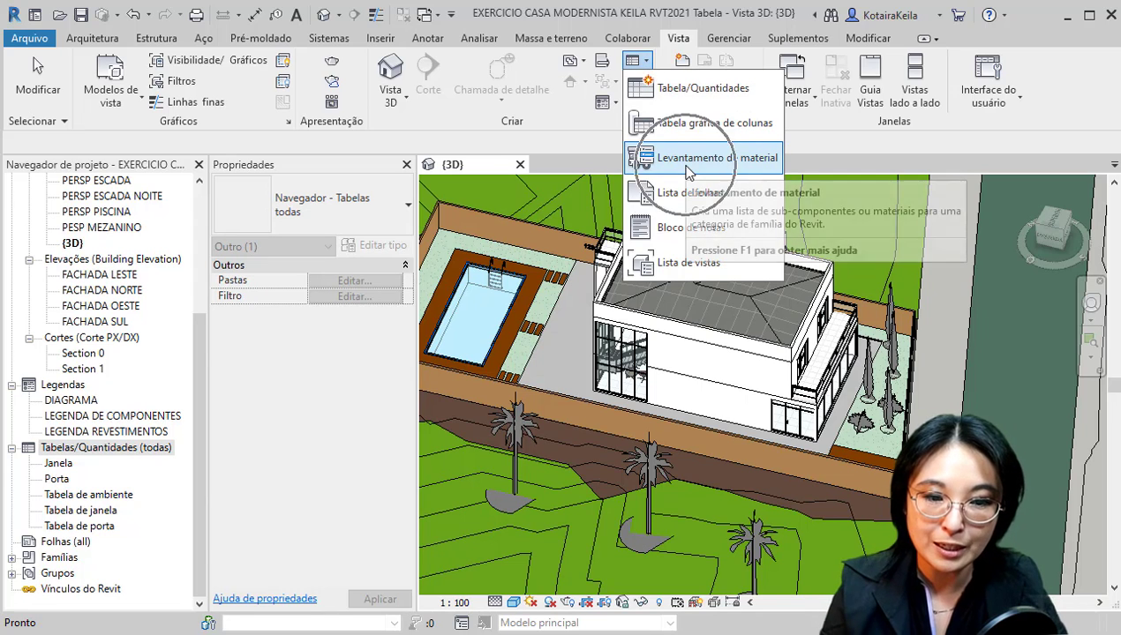
pyautogui.click(706, 158)
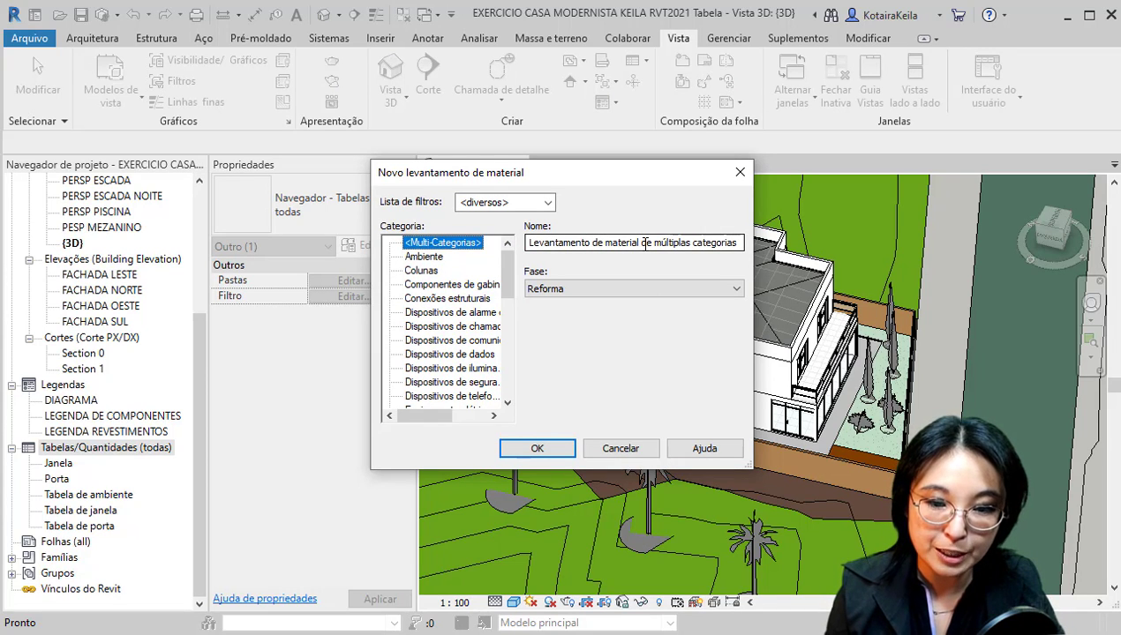
pyautogui.click(425, 258)
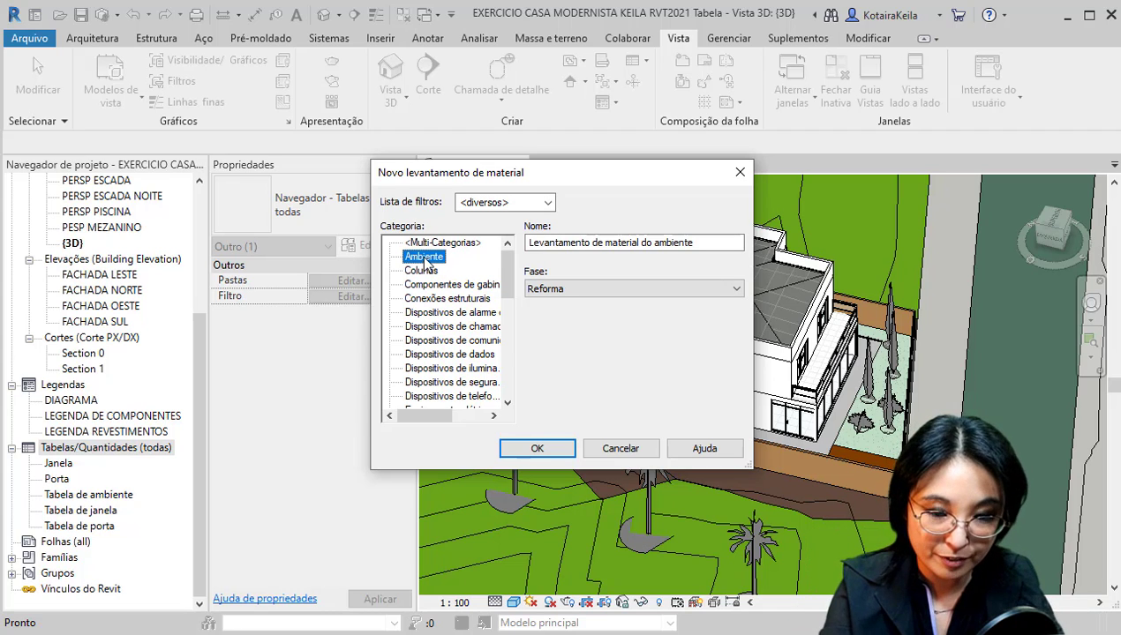
pyautogui.press('p')
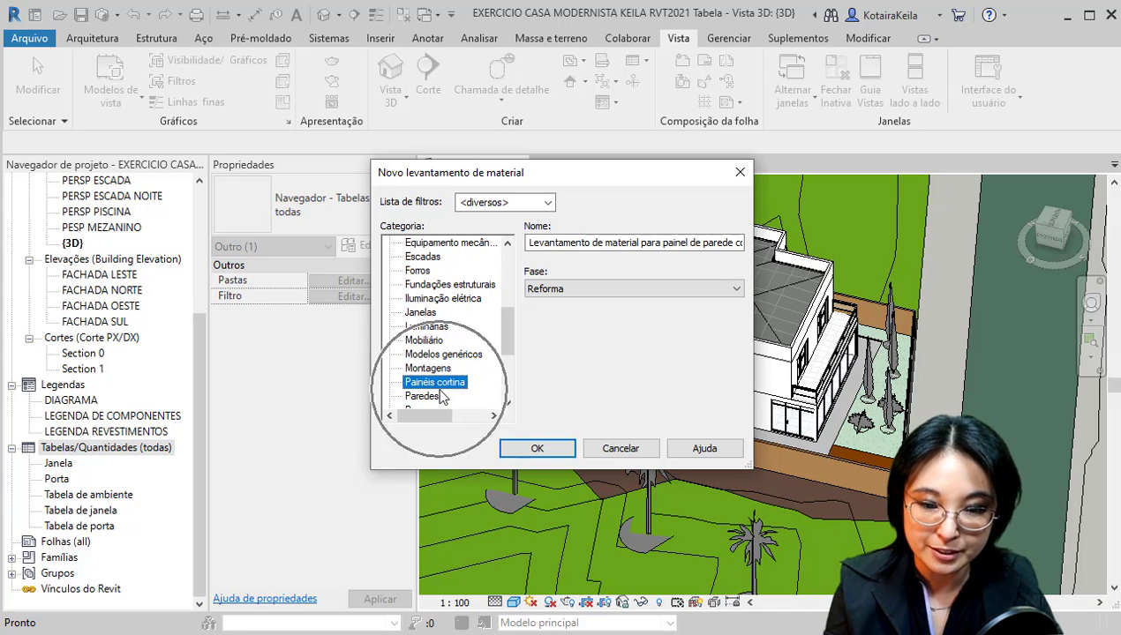
pyautogui.scroll(-3, 441, 397)
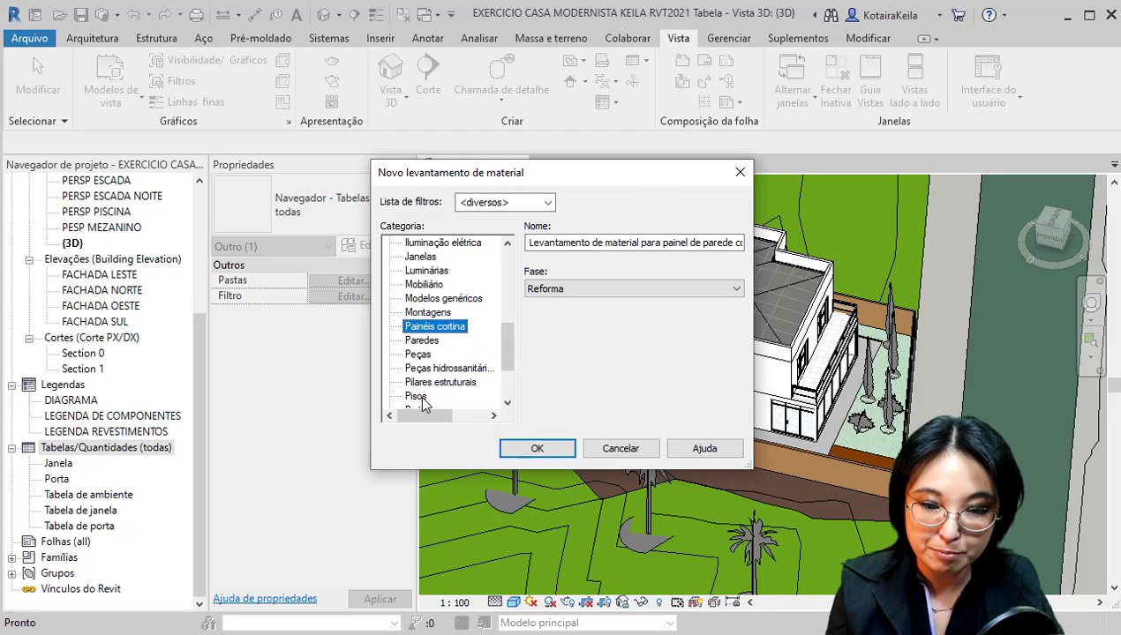
pyautogui.scroll(-1, 422, 399)
pyautogui.scroll(-2, 420, 390)
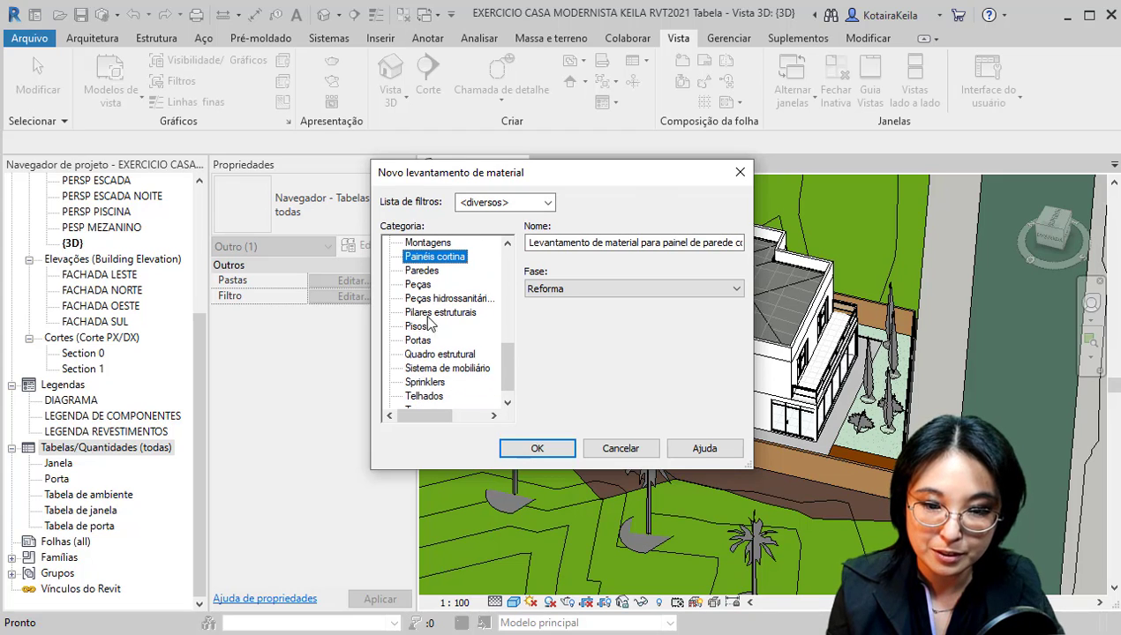
pyautogui.click(429, 271)
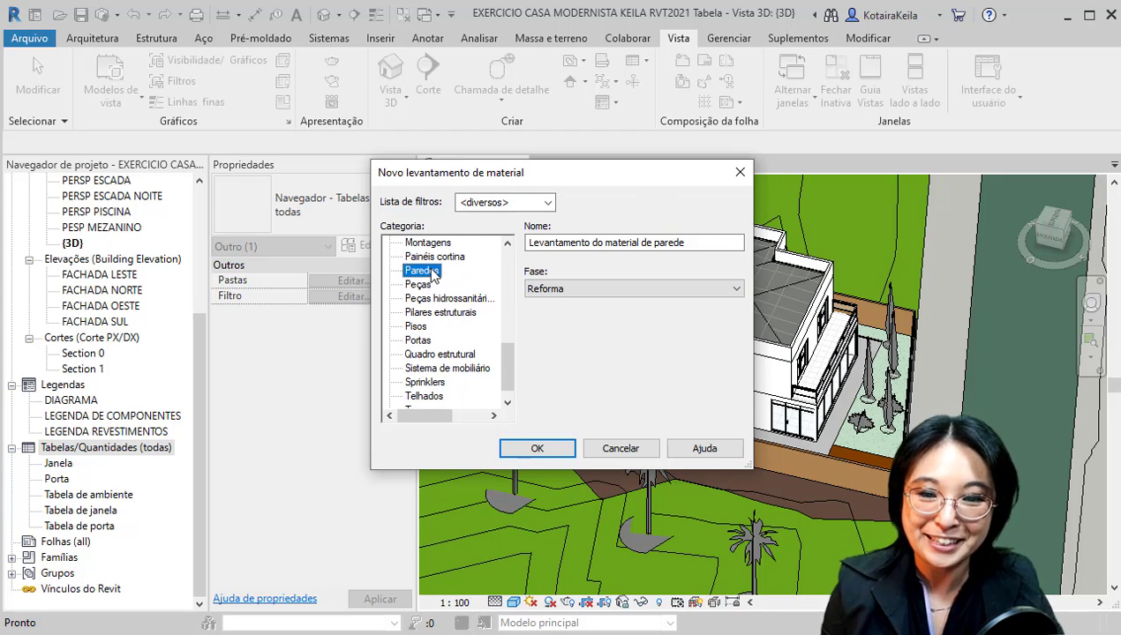
# Set the phase of the wall material takeoff to Construção, keeping the Paredes category selected
pyautogui.click(588, 283)
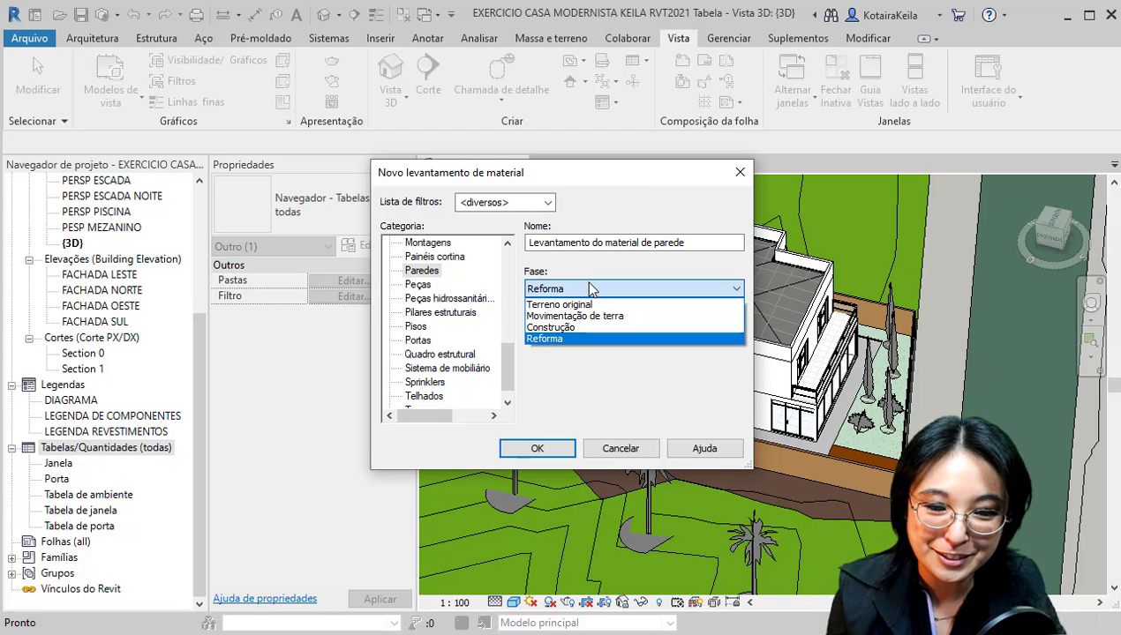
pyautogui.click(572, 330)
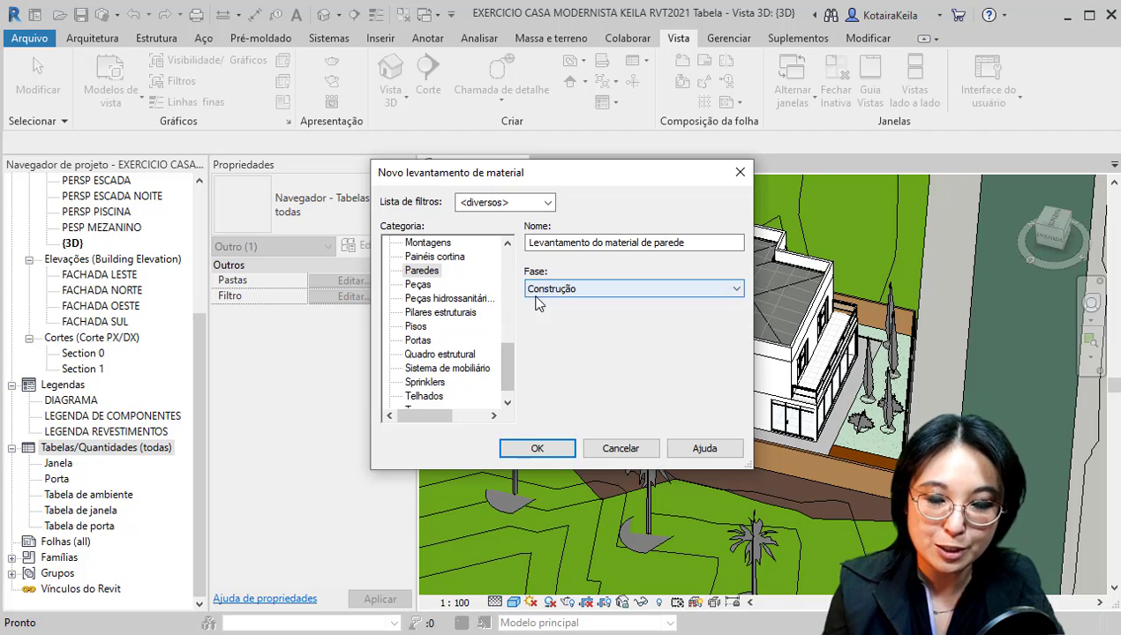
pyautogui.click(422, 271)
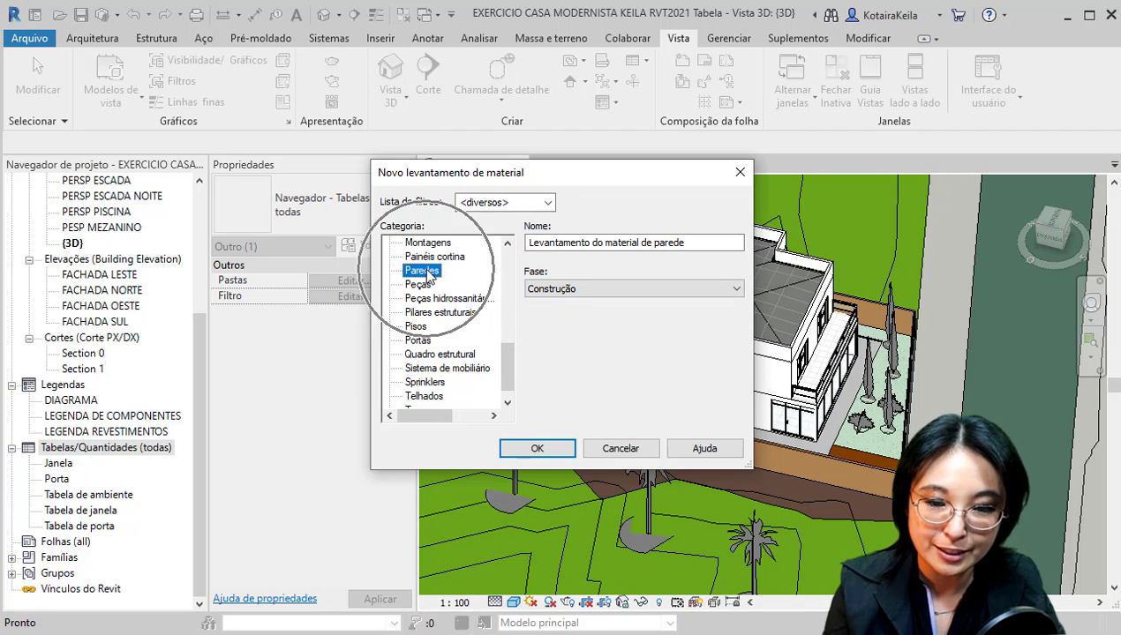
pyautogui.press('ctrl')
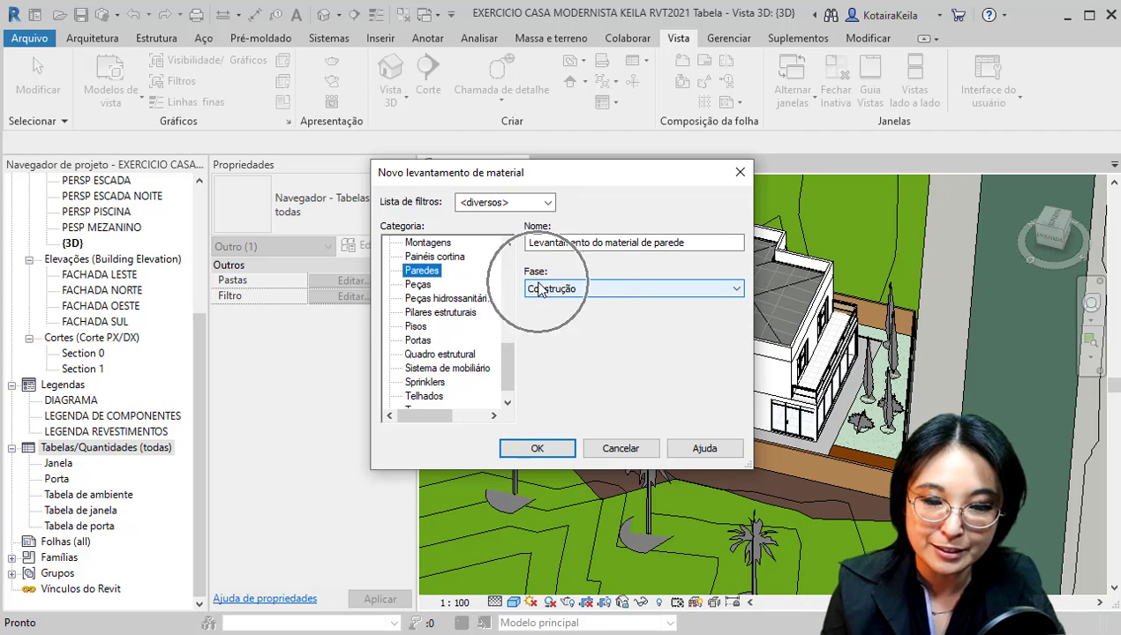
pyautogui.press('ctrl')
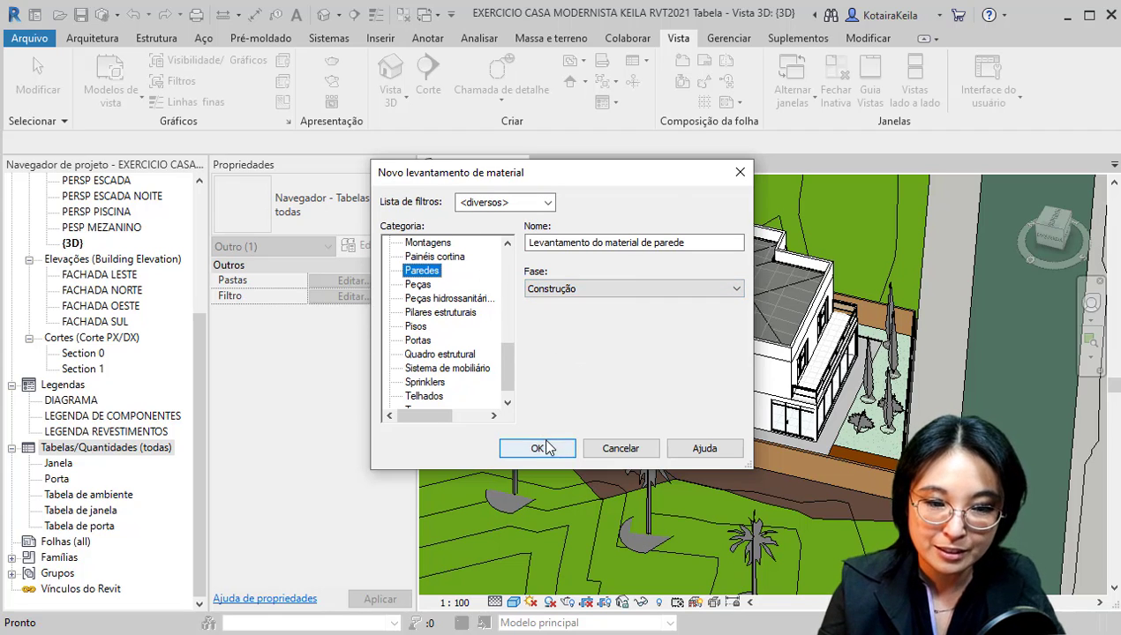
# Turn off the Estrutura and Arquitetura disciplines in the category filter and look through the remaining categories
pyautogui.press('ctrl')
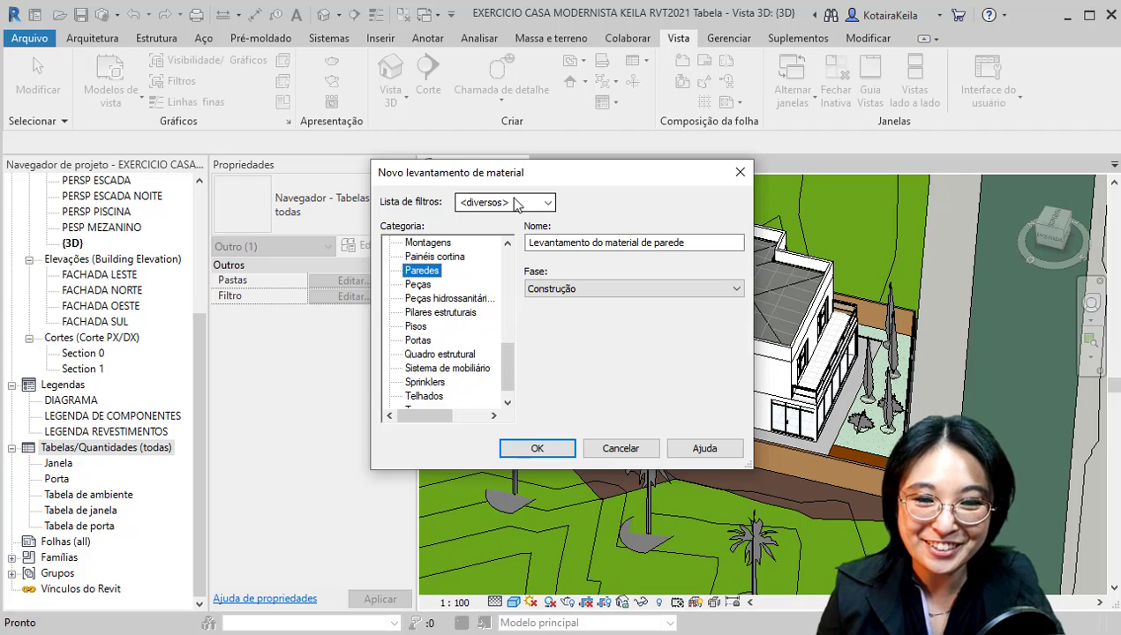
pyautogui.press('ctrl')
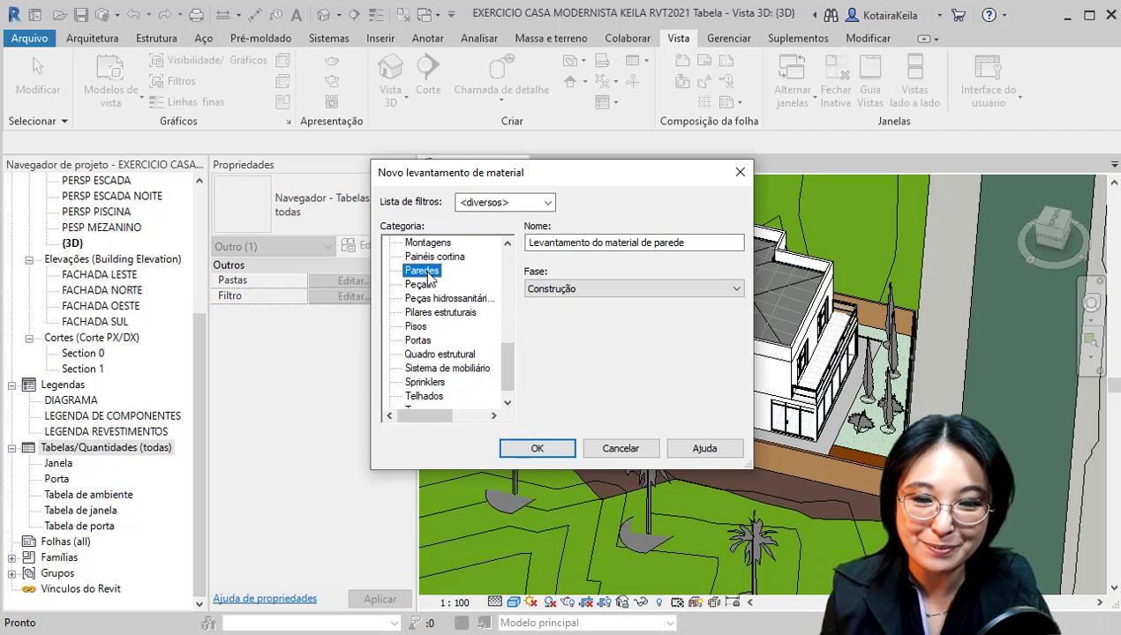
pyautogui.click(503, 202)
pyautogui.click(463, 233)
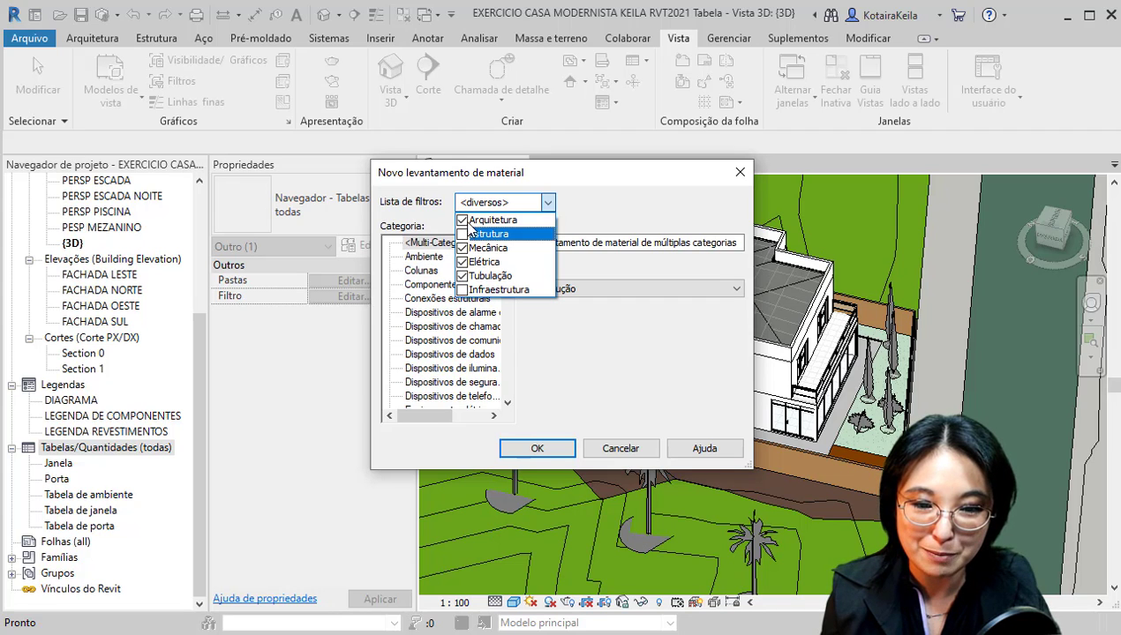
pyautogui.click(476, 220)
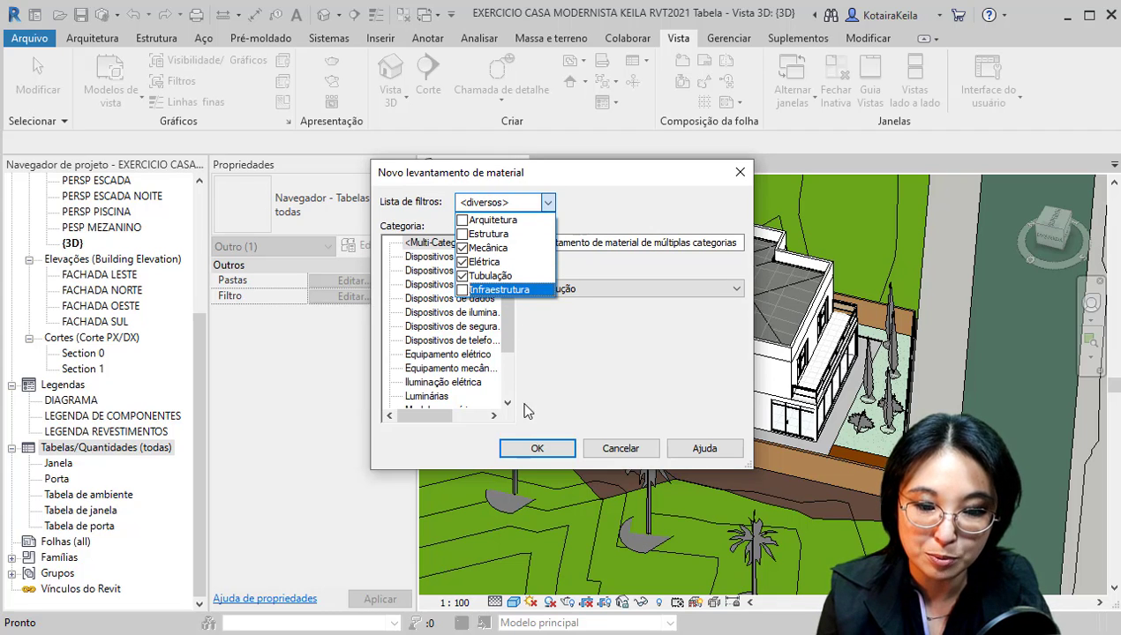
pyautogui.click(545, 353)
pyautogui.moveTo(507, 294); pyautogui.dragTo(446, 355)
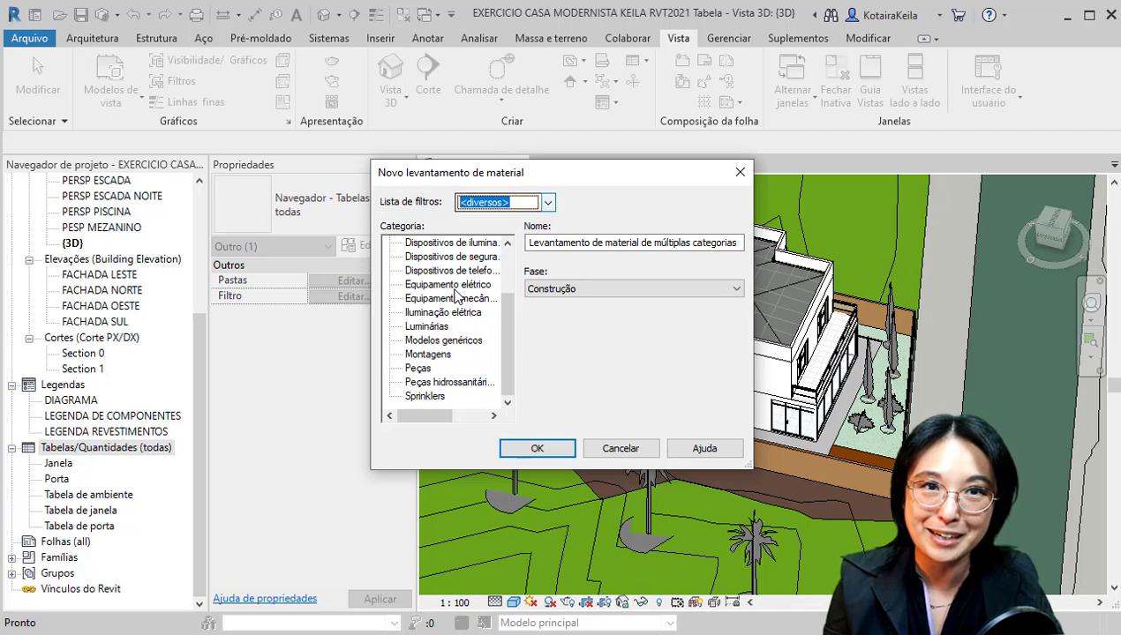
# Turn the Estrutura and Arquitetura disciplines back on in the category filter
pyautogui.click(550, 206)
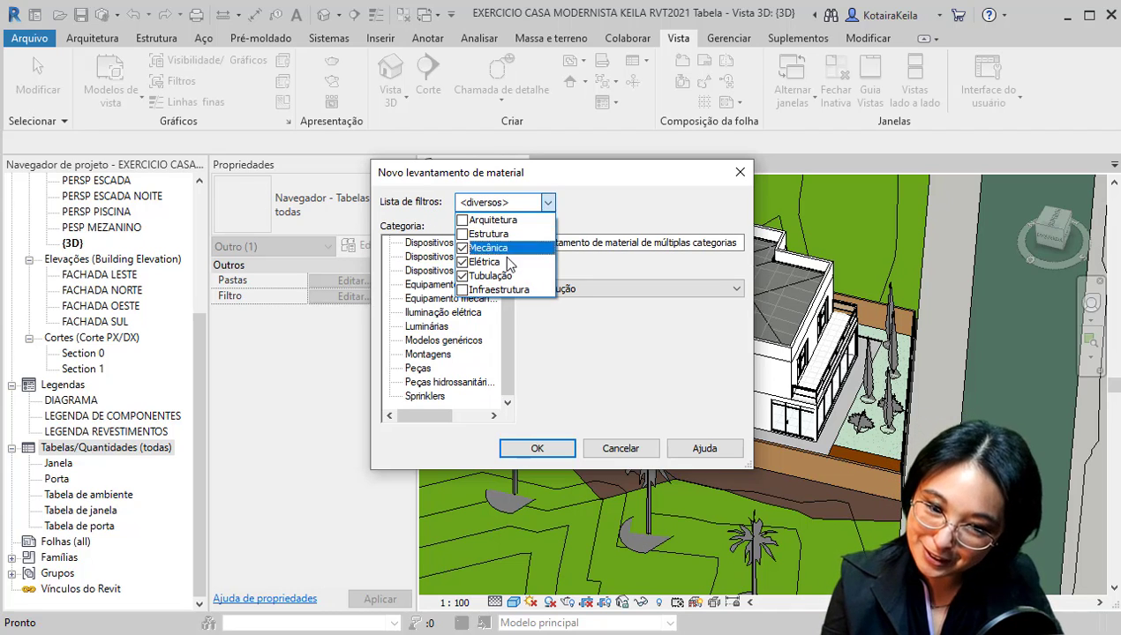
pyautogui.click(463, 234)
pyautogui.click(464, 221)
pyautogui.click(563, 329)
# Choose the Paredes category again and create the wall material takeoff with the Construção phase
pyautogui.click(468, 314)
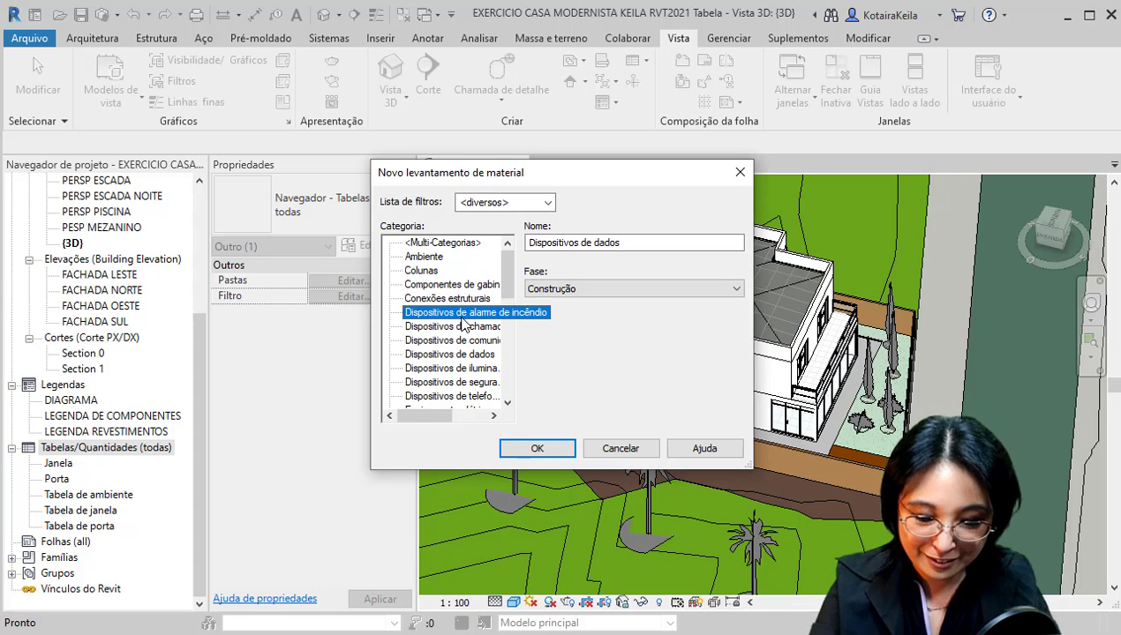
pyautogui.press('p')
pyautogui.scroll(-1, 449, 363)
pyautogui.click(420, 368)
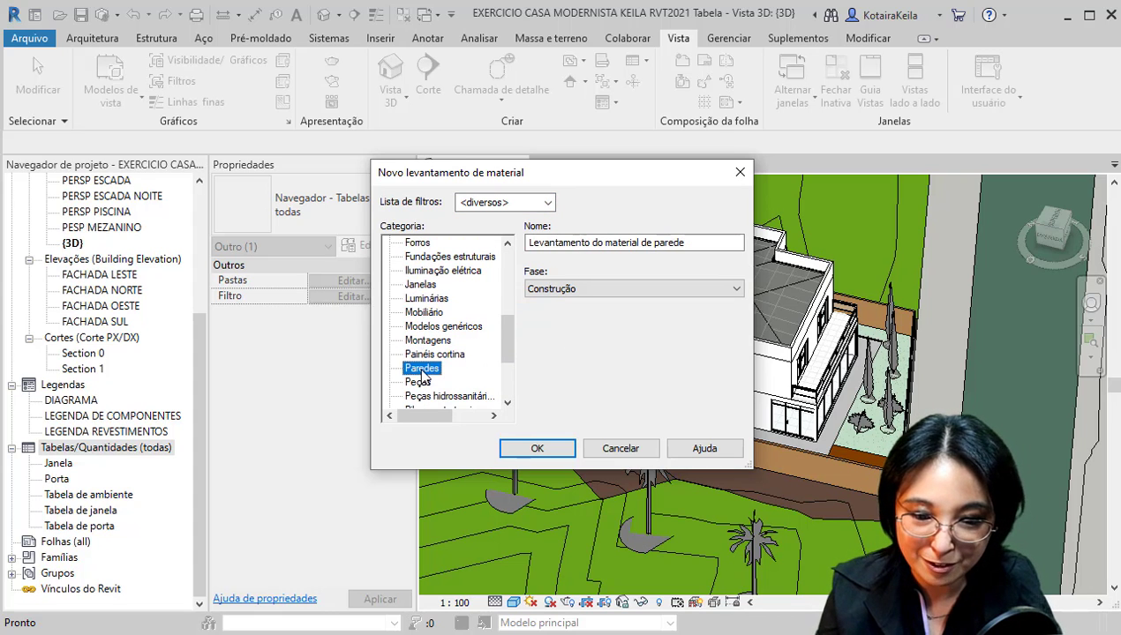
pyautogui.click(566, 298)
pyautogui.click(550, 449)
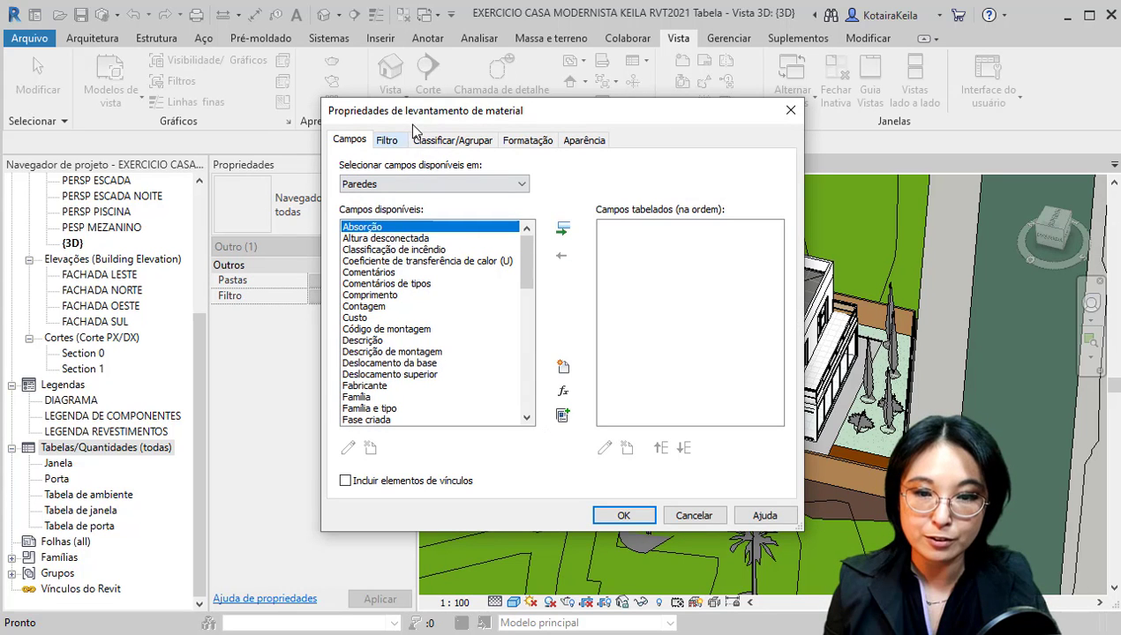
# Move the material takeoff properties dialog aside to uncover the house model
pyautogui.moveTo(439, 119); pyautogui.dragTo(385, 132)
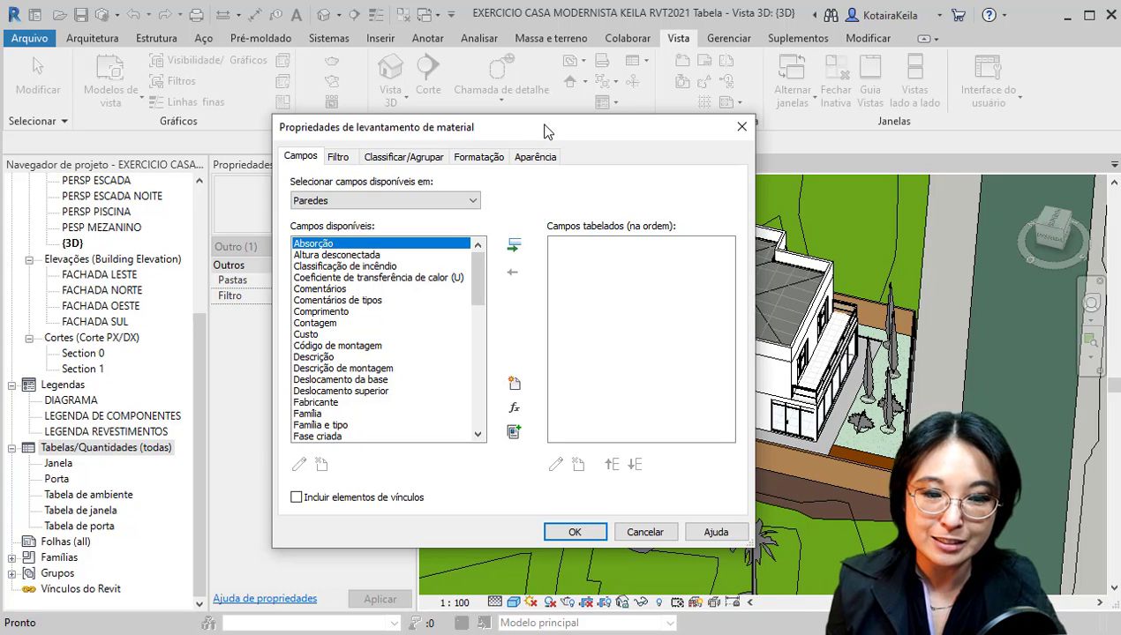
pyautogui.moveTo(546, 130); pyautogui.dragTo(368, 143)
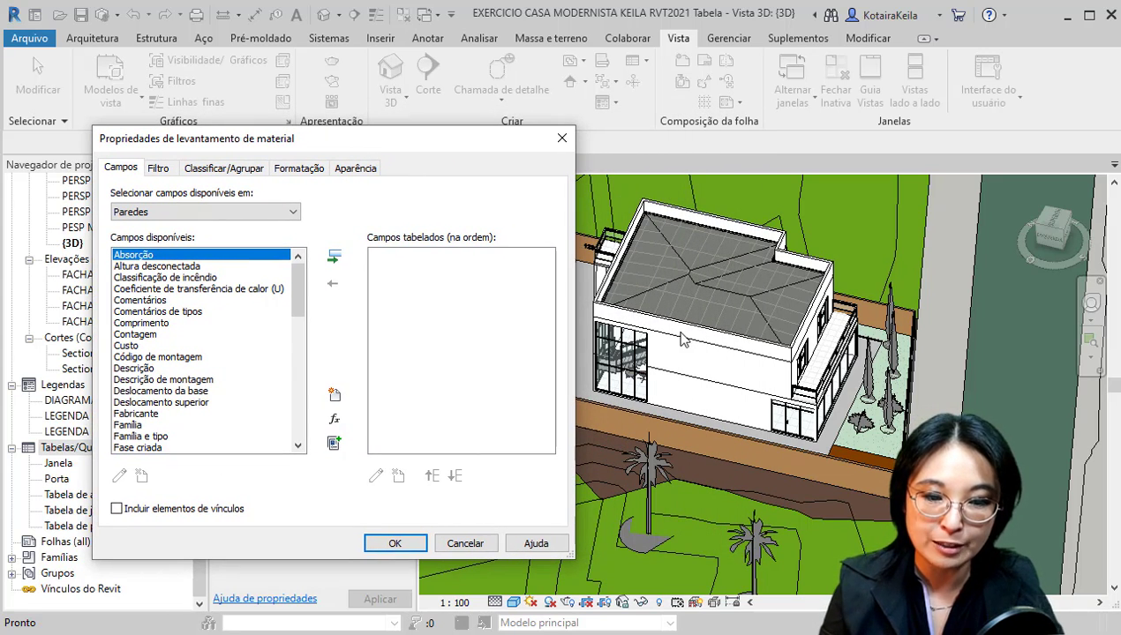
pyautogui.press('ctrl')
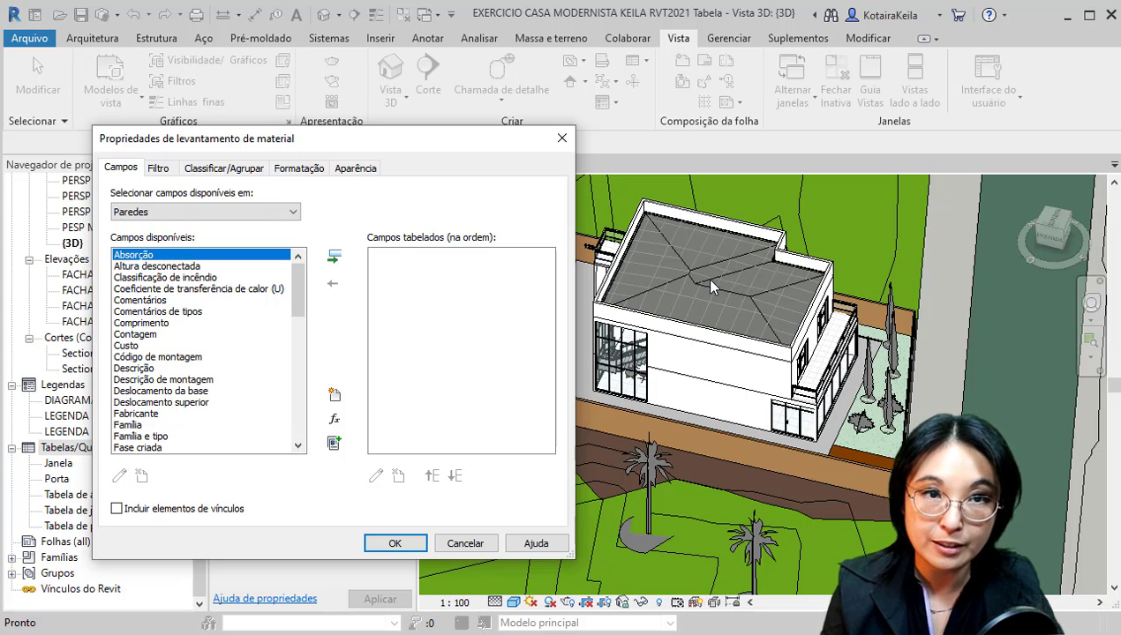
pyautogui.press('ctrl')
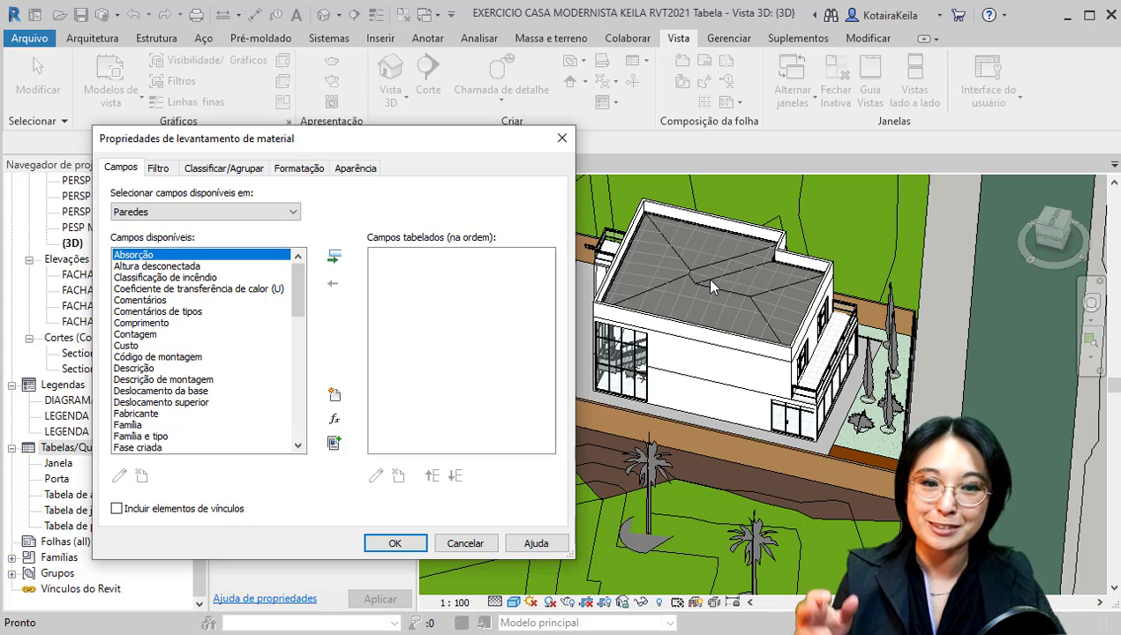
pyautogui.click(685, 377)
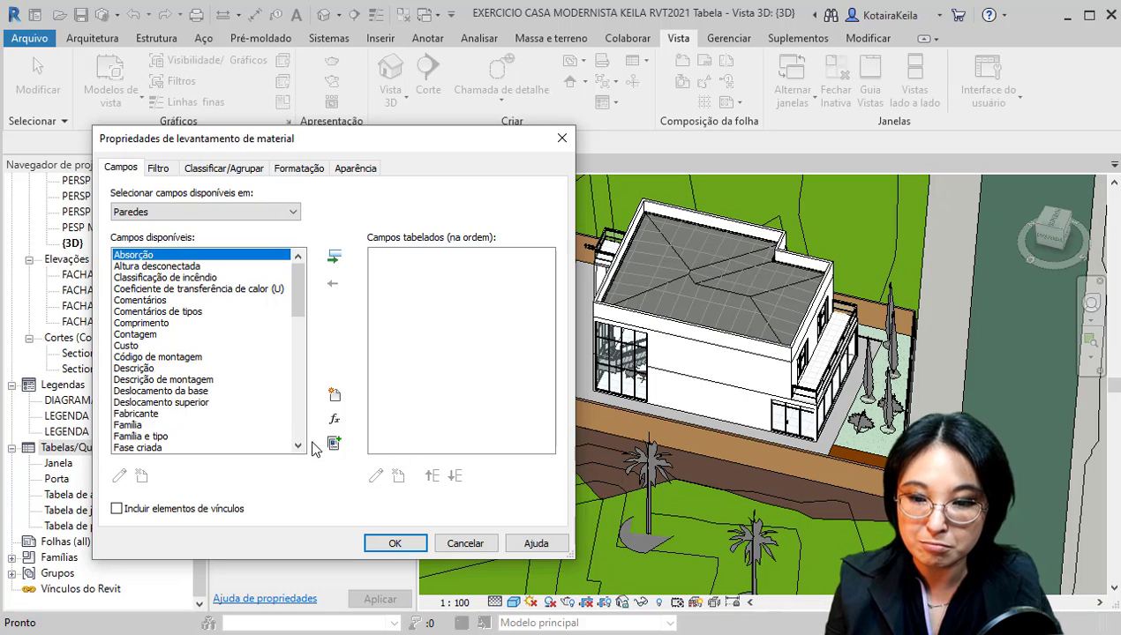
# Add the Função field to the scheduled fields of the wall material takeoff
pyautogui.click(134, 346)
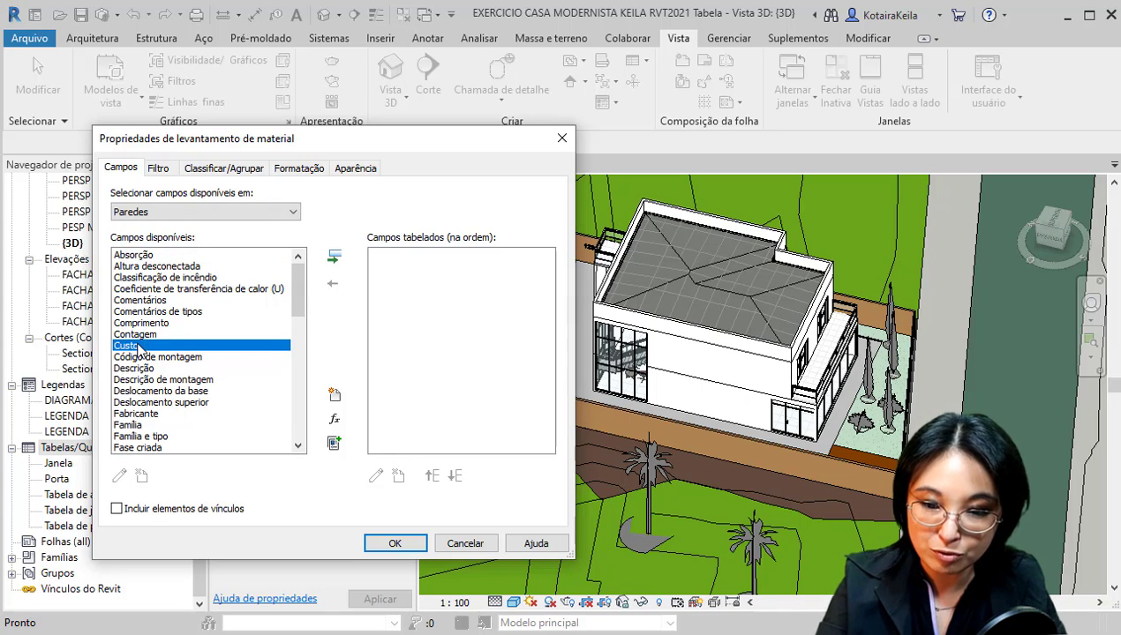
pyautogui.scroll(-2, 141, 402)
pyautogui.keyDown('ctrl'); pyautogui.click(132, 402); pyautogui.keyUp('ctrl')
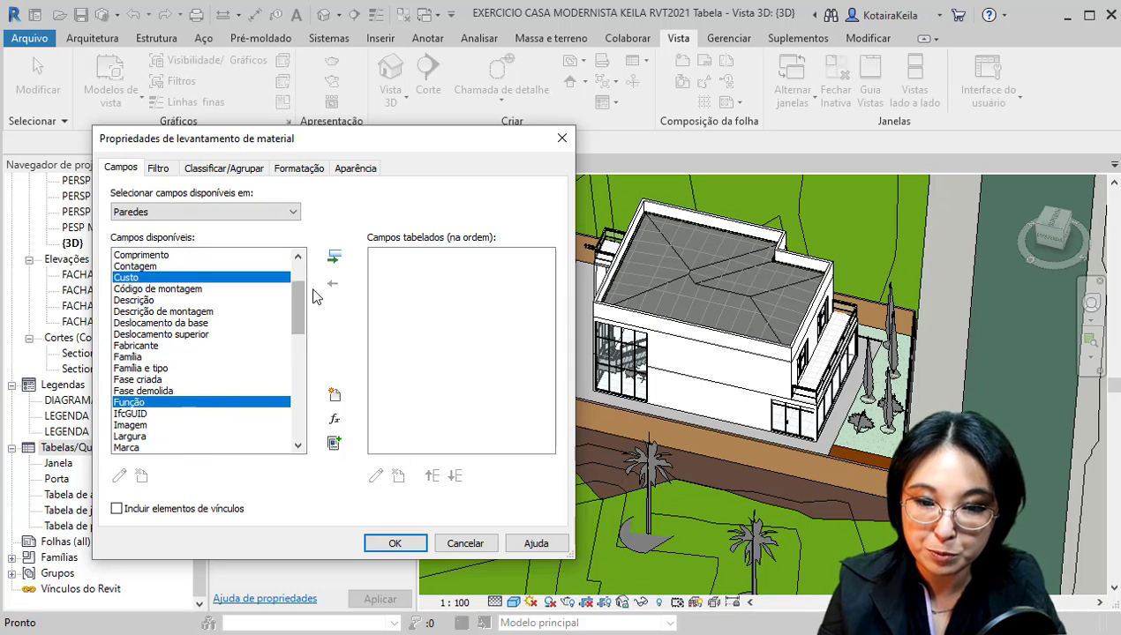
pyautogui.click(334, 256)
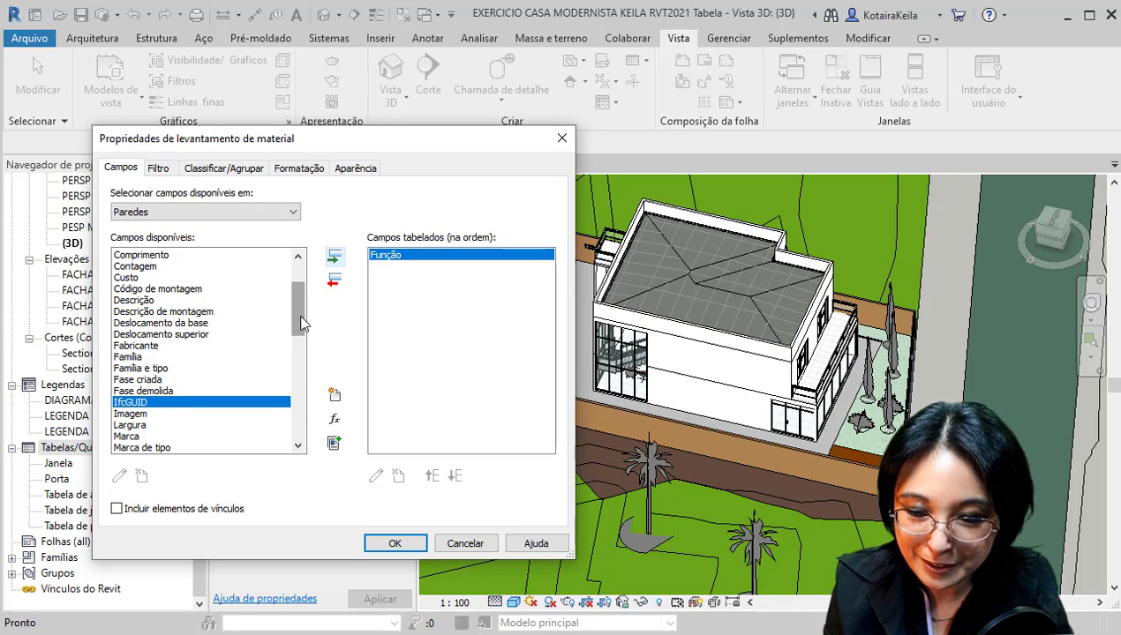
# Add the Material: Nome and Material: Descrição fields to the takeoff below Função
pyautogui.moveTo(300, 325); pyautogui.dragTo(300, 378)
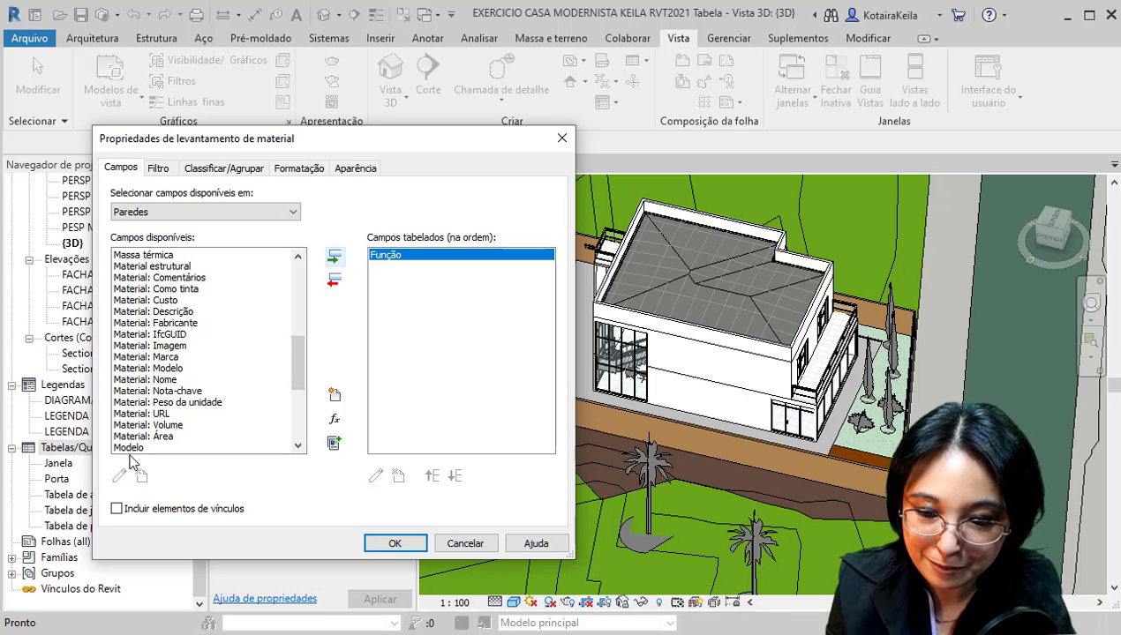
pyautogui.click(124, 381)
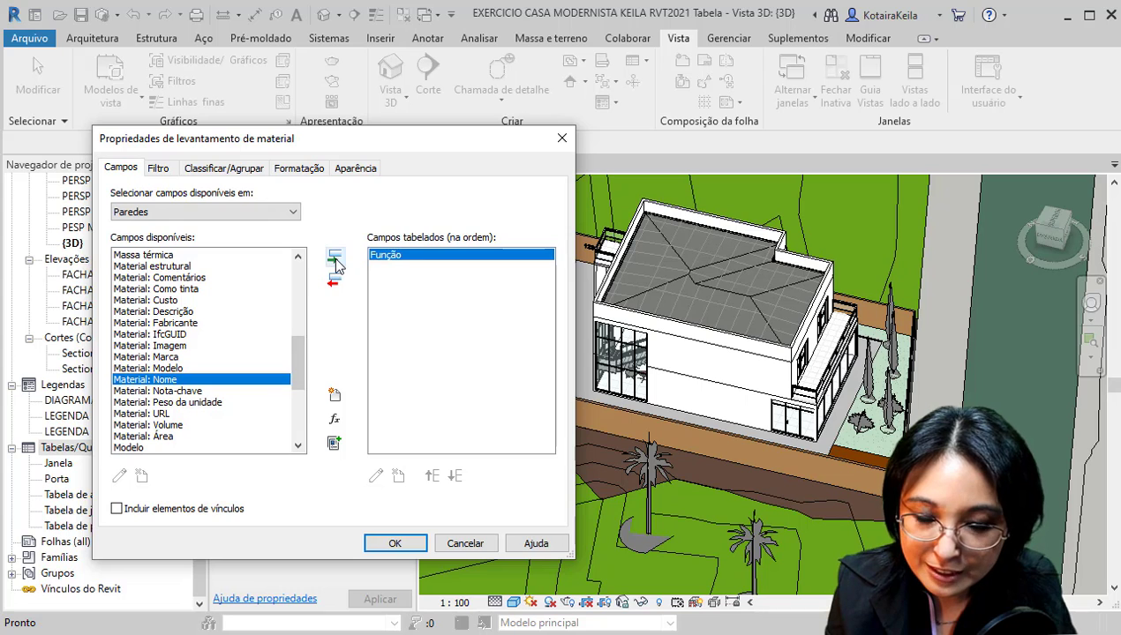
pyautogui.press('ctrl')
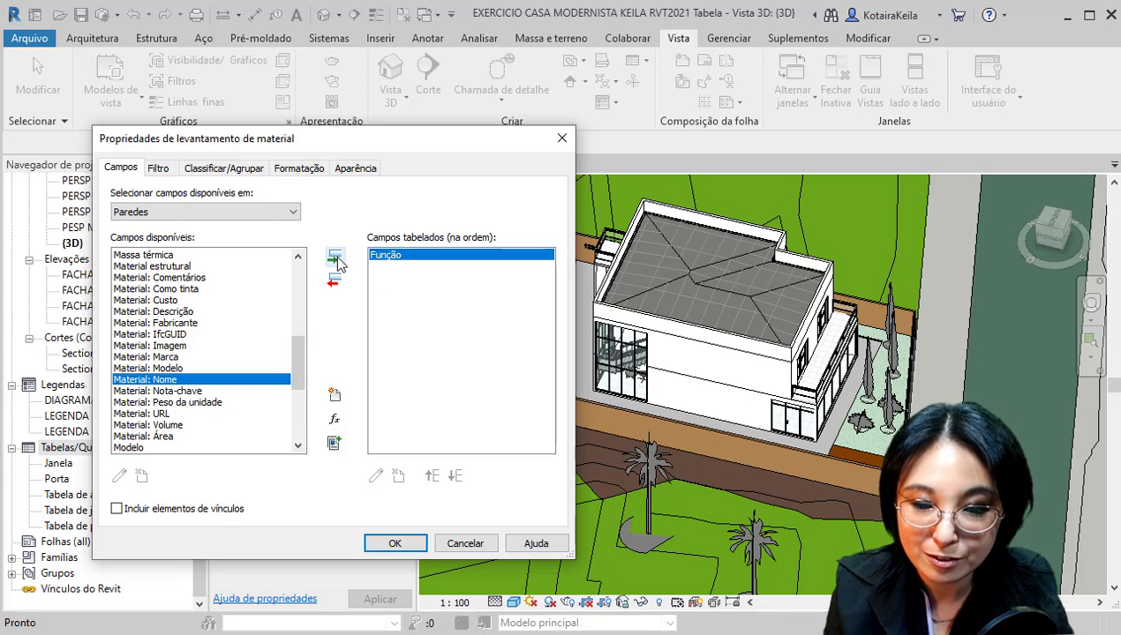
pyautogui.click(336, 259)
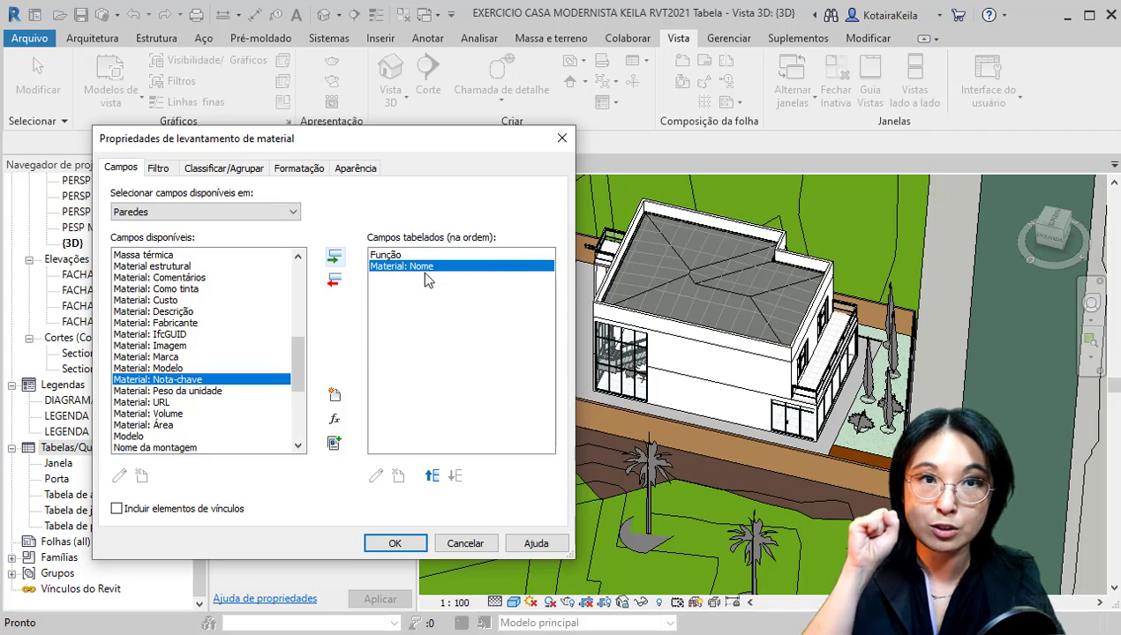
pyautogui.click(177, 313)
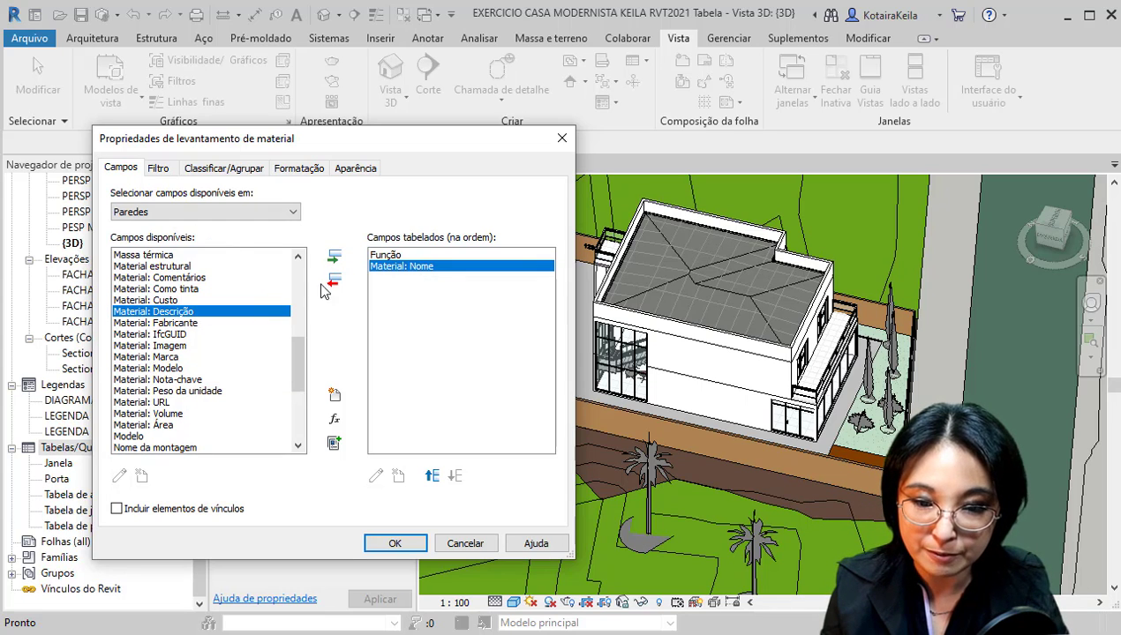
pyautogui.click(334, 255)
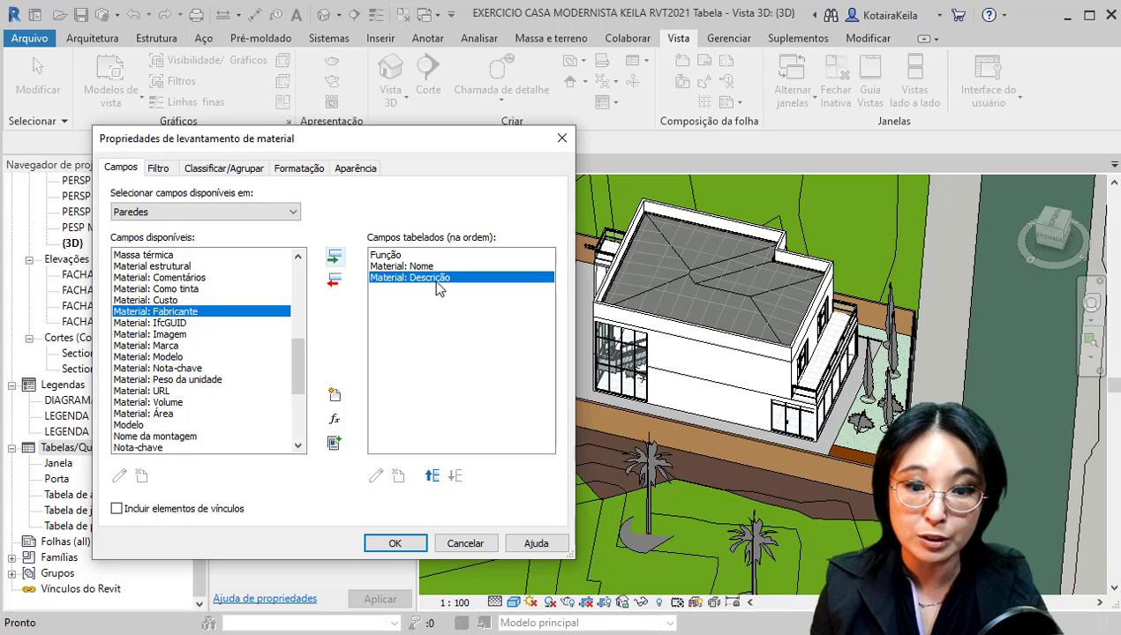
pyautogui.click(432, 280)
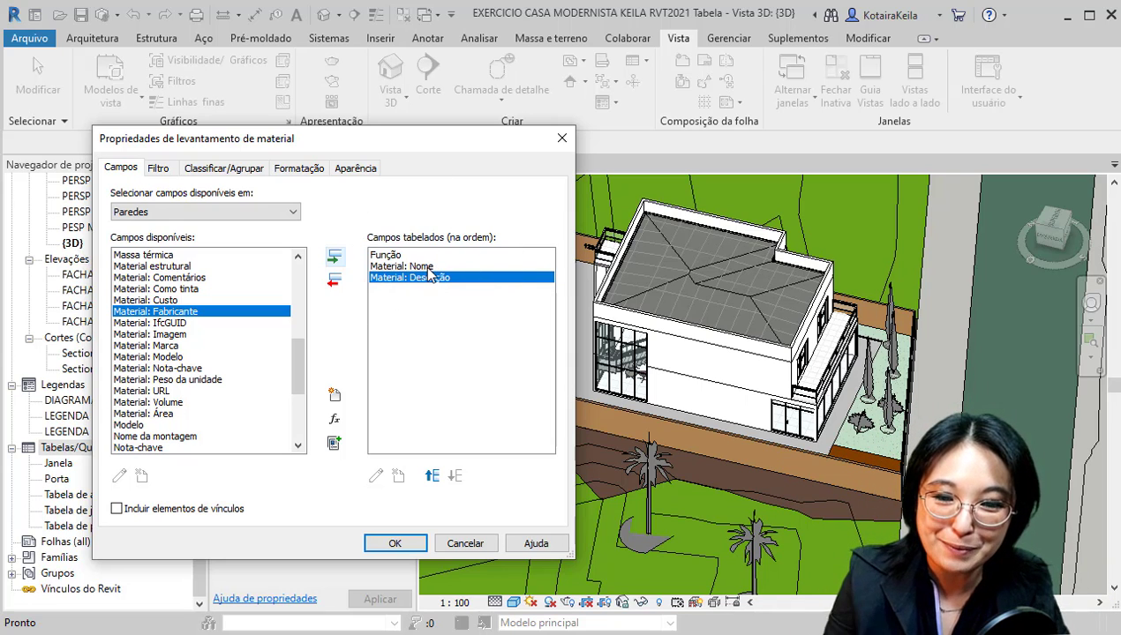
pyautogui.click(432, 281)
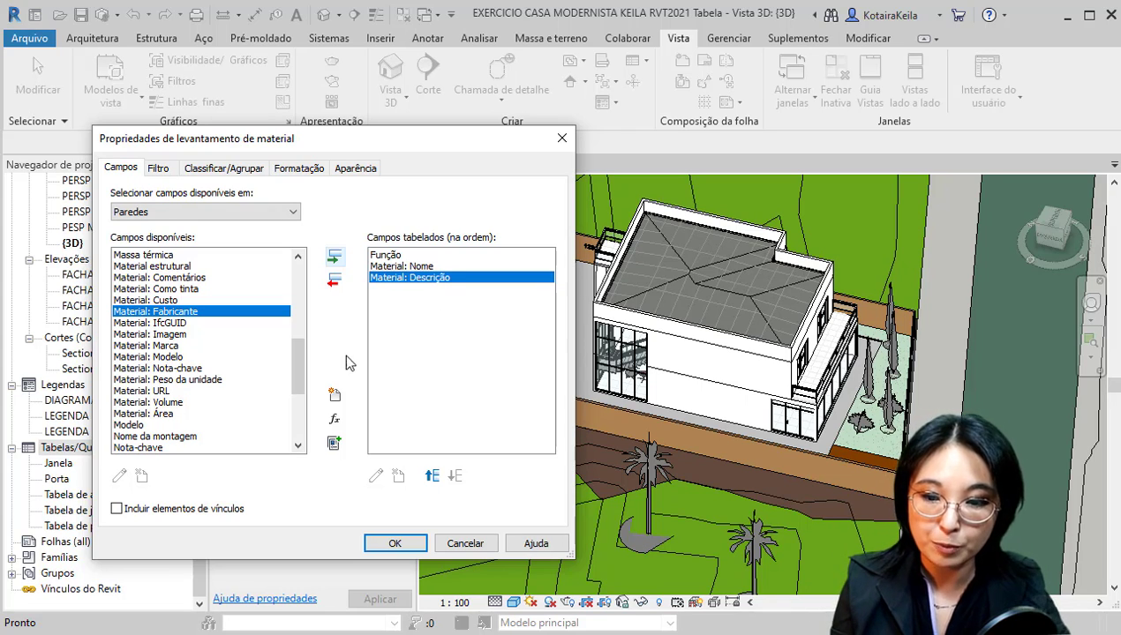
# Add the Material: Área field to the takeoff, leaving Material: Volume out
pyautogui.click(160, 416)
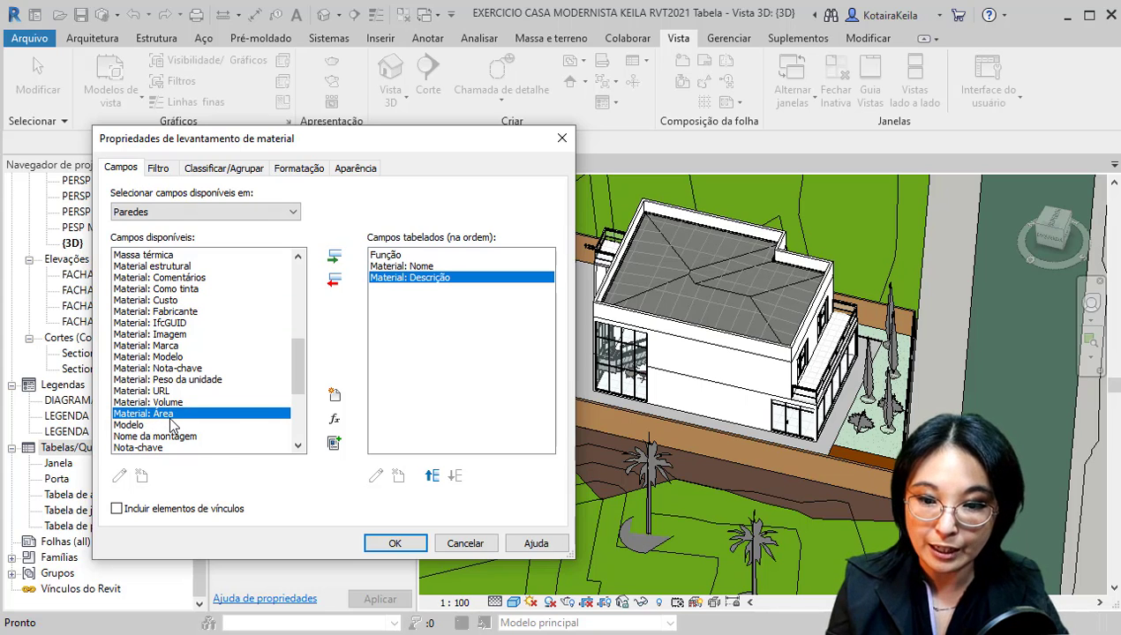
pyautogui.click(335, 263)
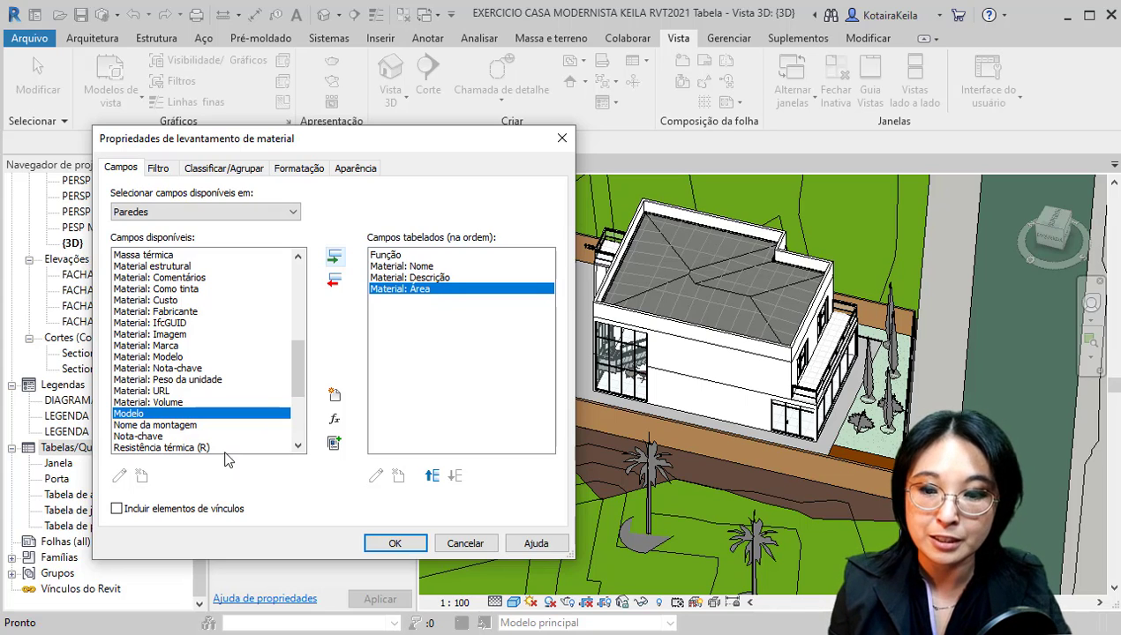
pyautogui.click(171, 403)
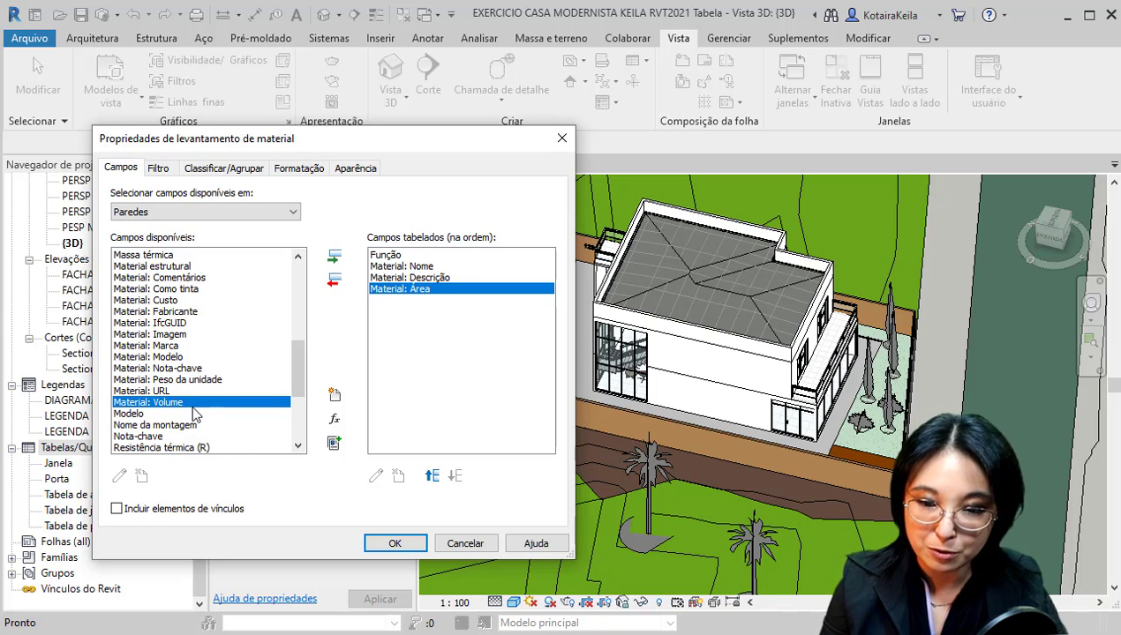
pyautogui.press('ctrl')
pyautogui.press('ctrl')
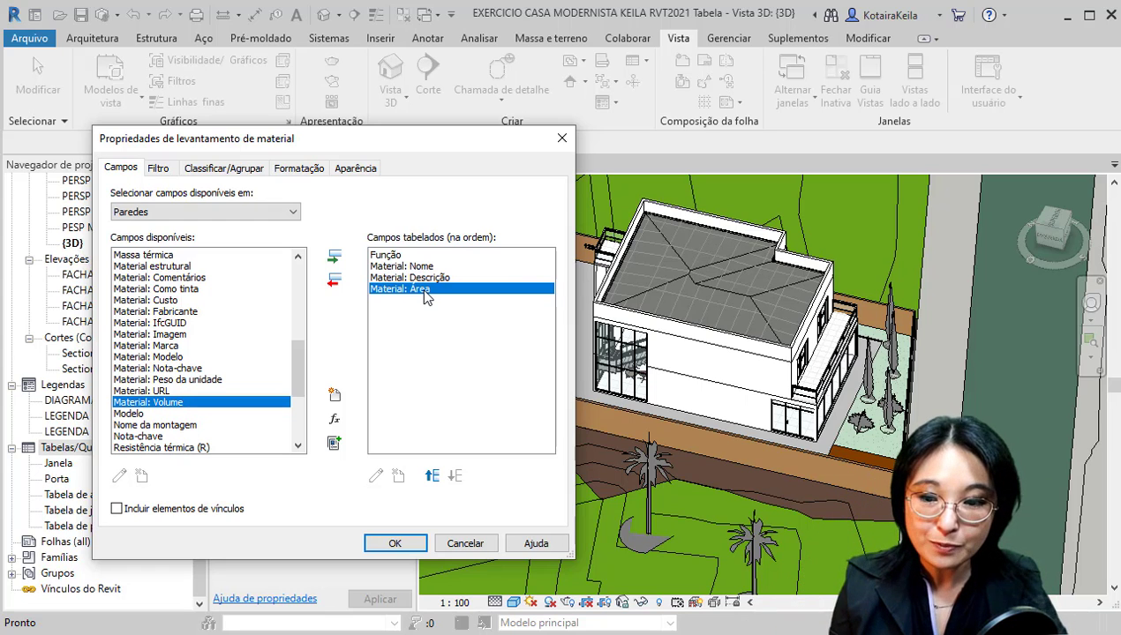
# Add the walls' general Área field to the takeoff after Material: Área
pyautogui.moveTo(297, 391); pyautogui.dragTo(296, 433)
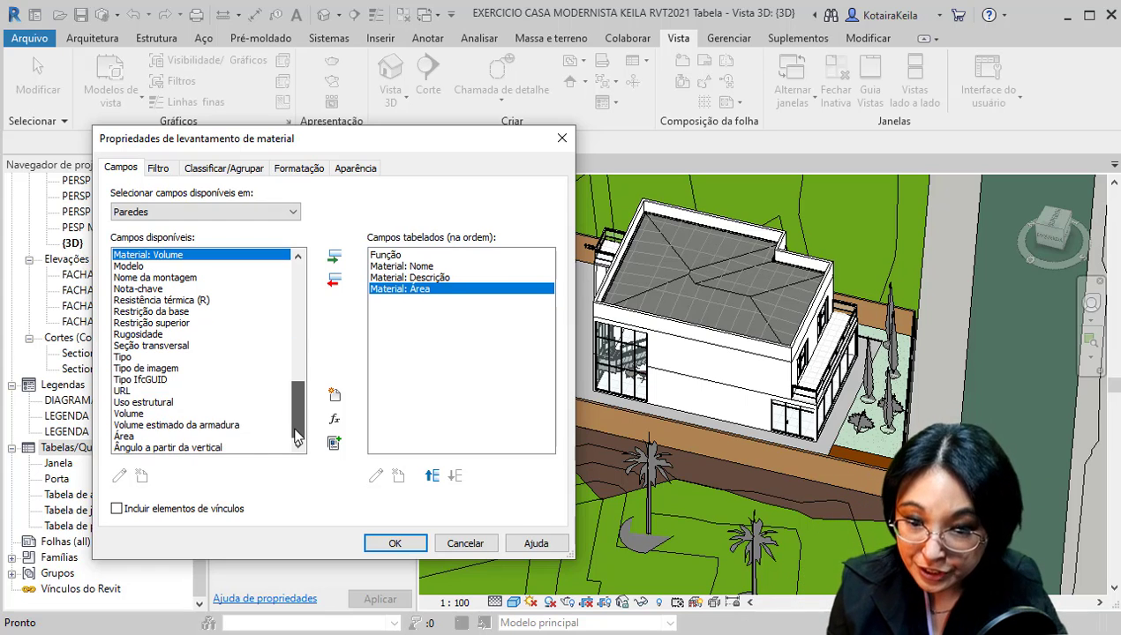
pyautogui.click(129, 437)
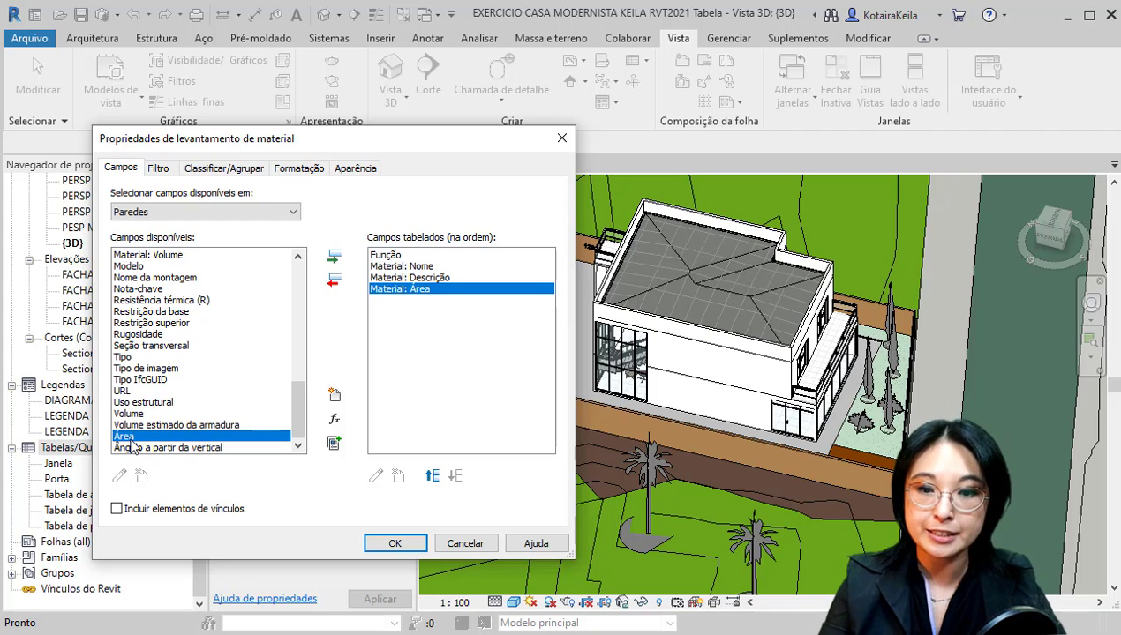
pyautogui.click(334, 257)
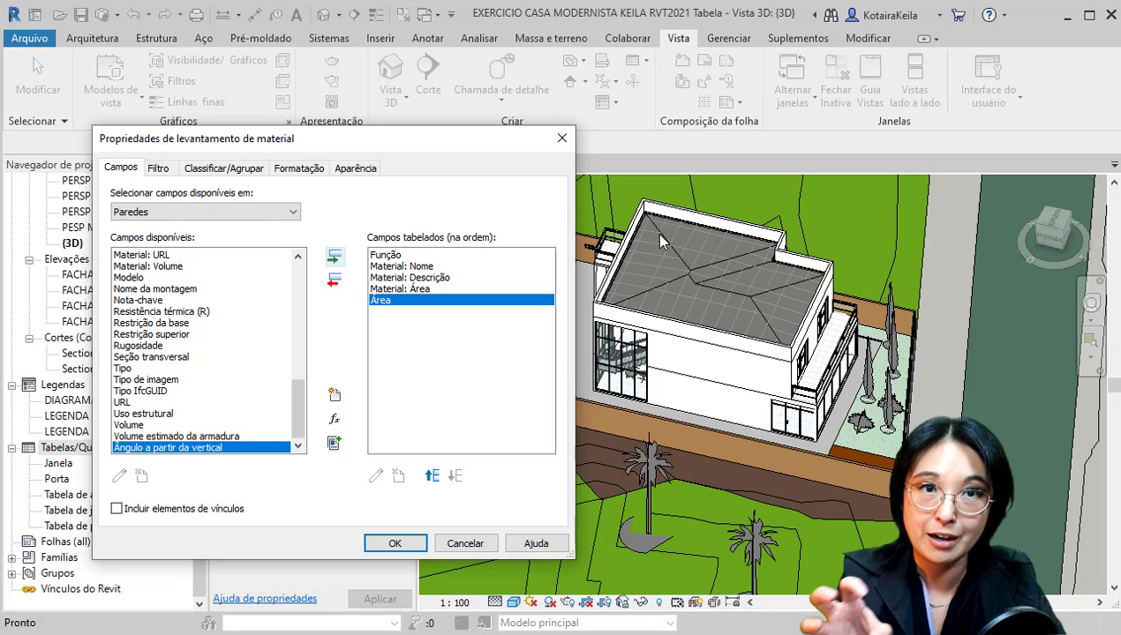
pyautogui.click(409, 290)
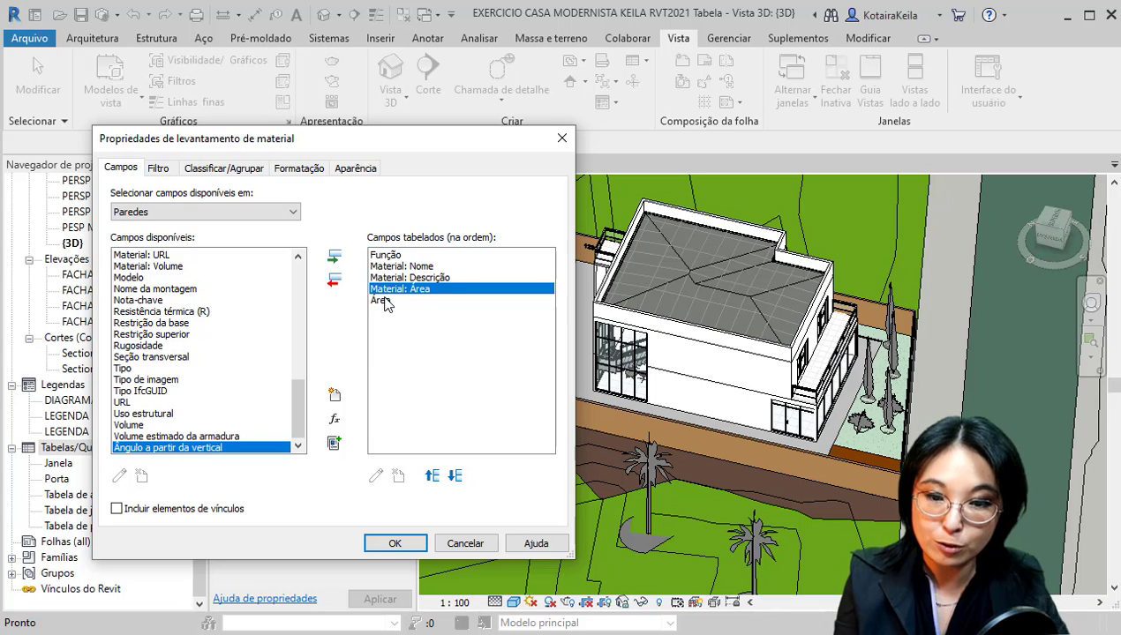
pyautogui.click(393, 321)
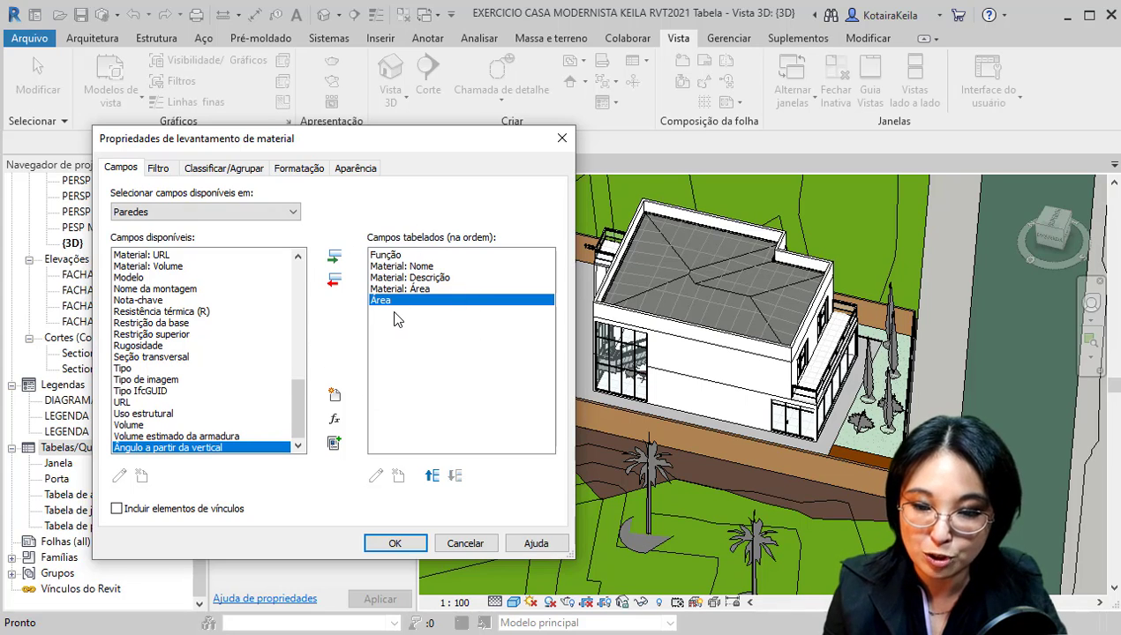
# Sort the wall takeoff by Função in ascending order, with a header and a footer showing title, count and totals
pyautogui.click(224, 170)
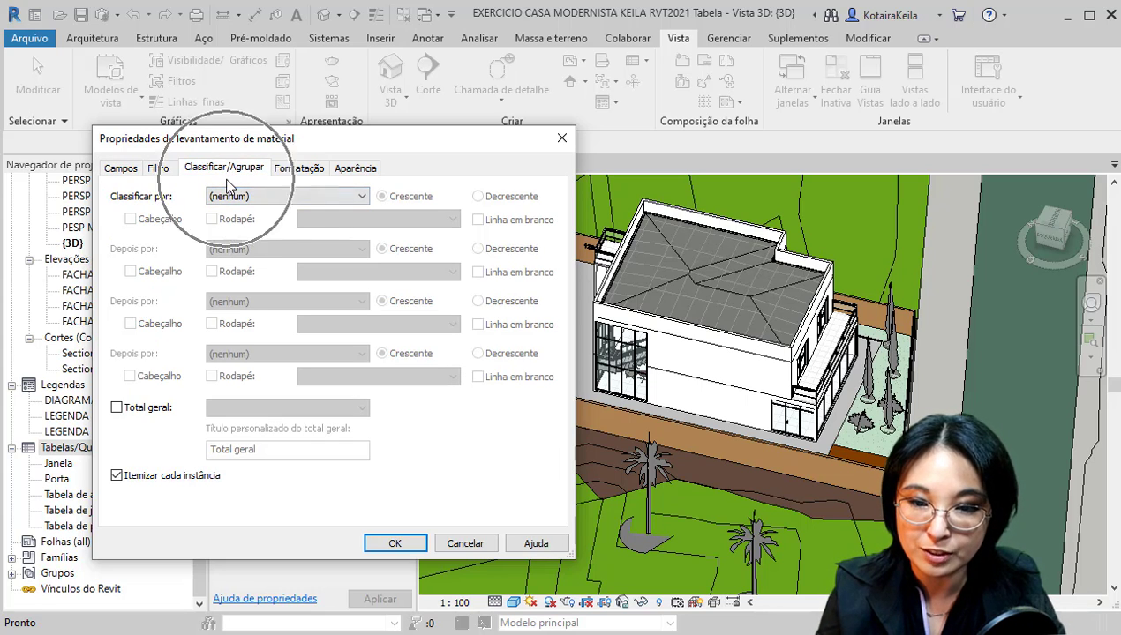
pyautogui.click(250, 195)
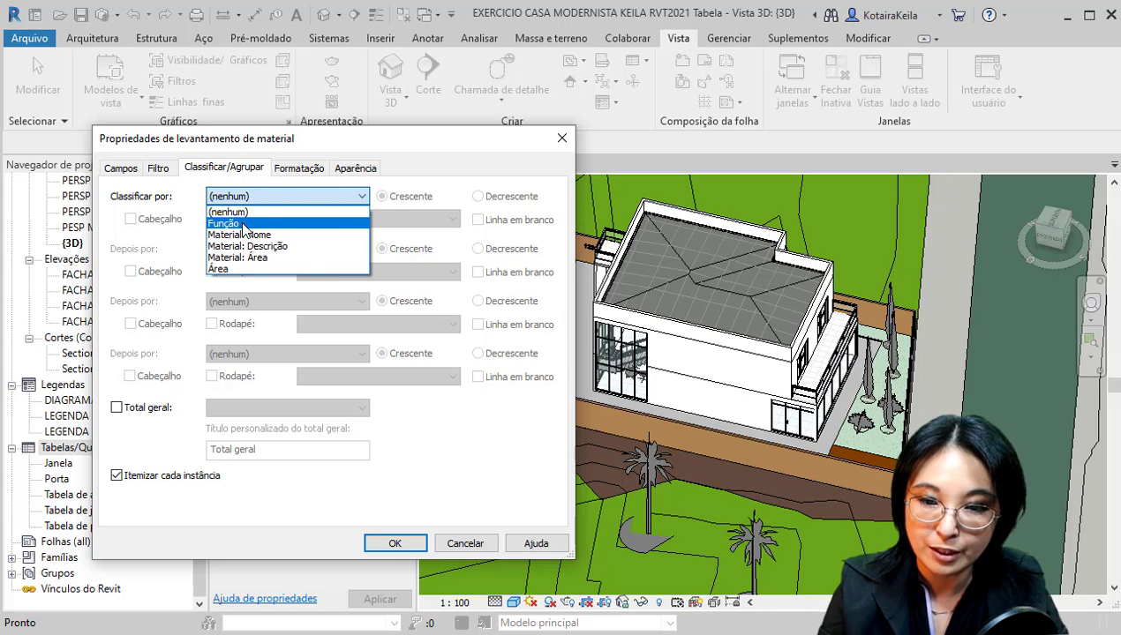
pyautogui.click(242, 227)
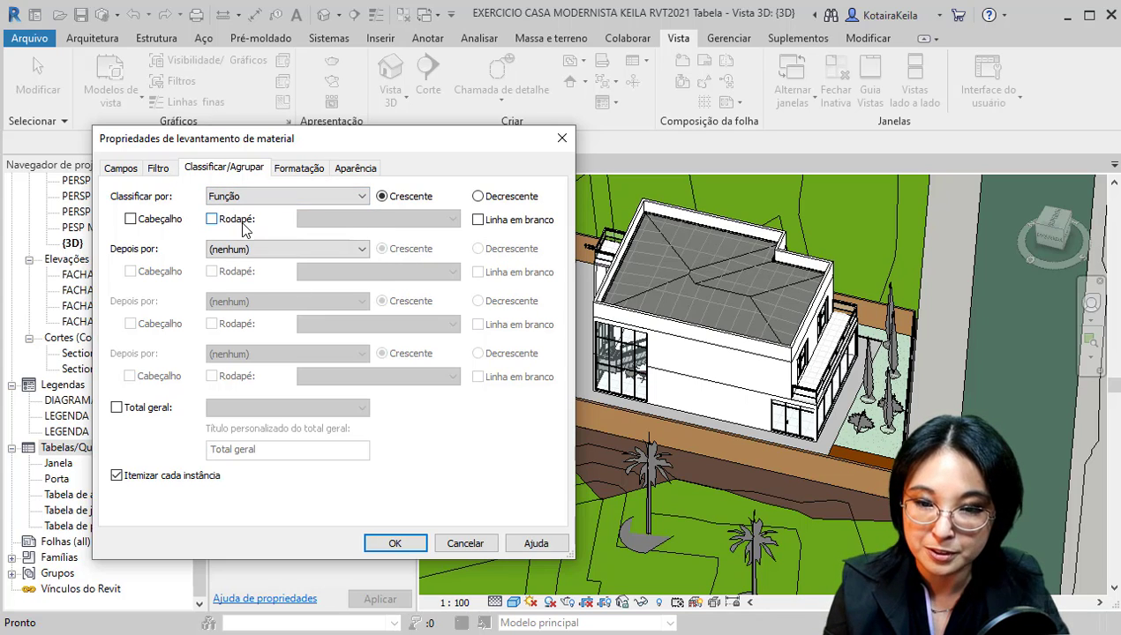
pyautogui.click(131, 220)
pyautogui.click(212, 220)
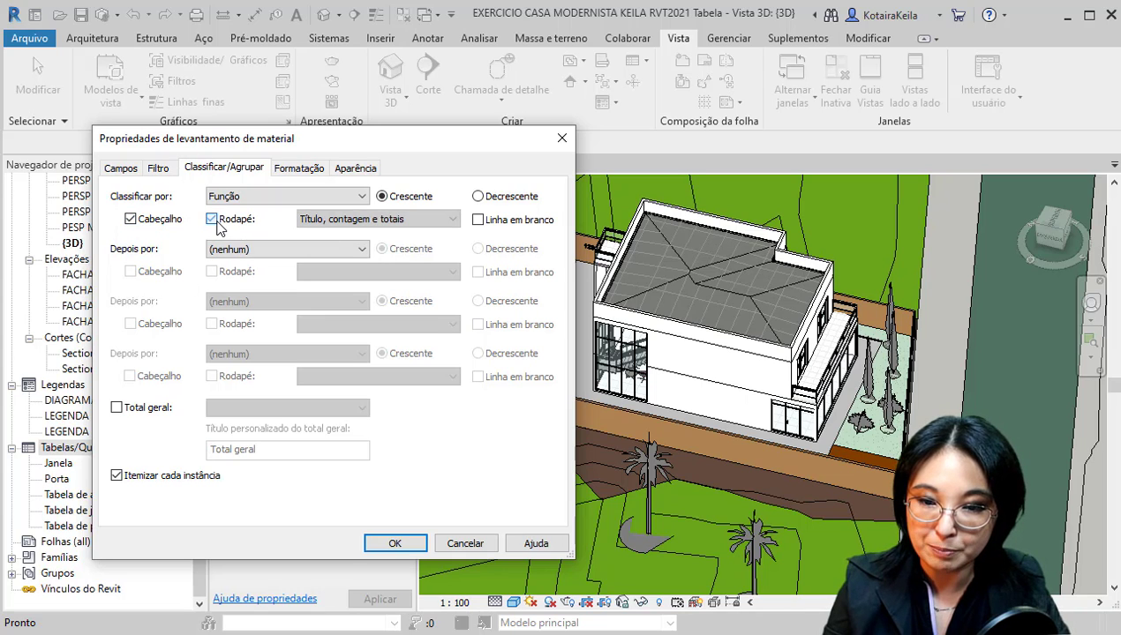
# Add Material: Nome as the second sorting criterion and turn off itemizing every instance
pyautogui.click(236, 251)
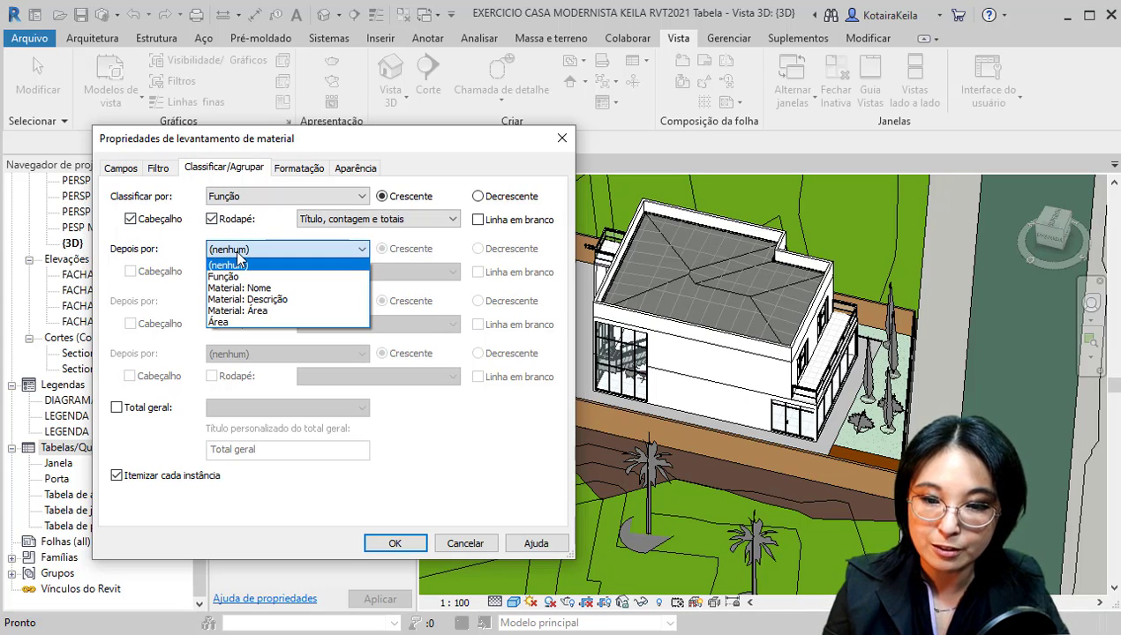
pyautogui.click(250, 287)
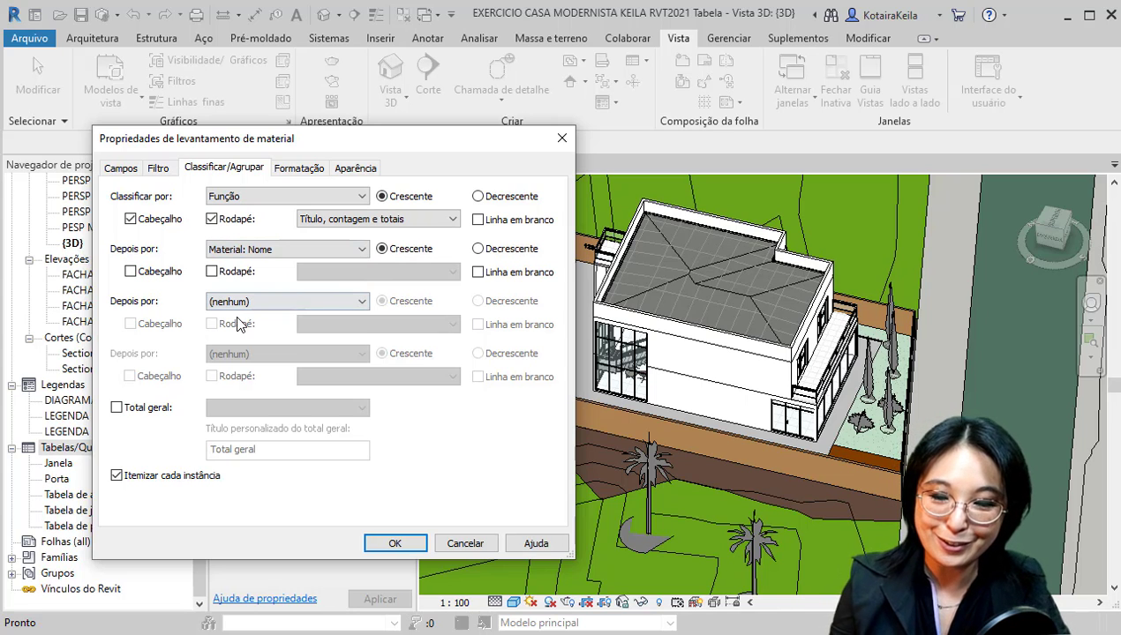
pyautogui.click(137, 477)
pyautogui.press('ctrl')
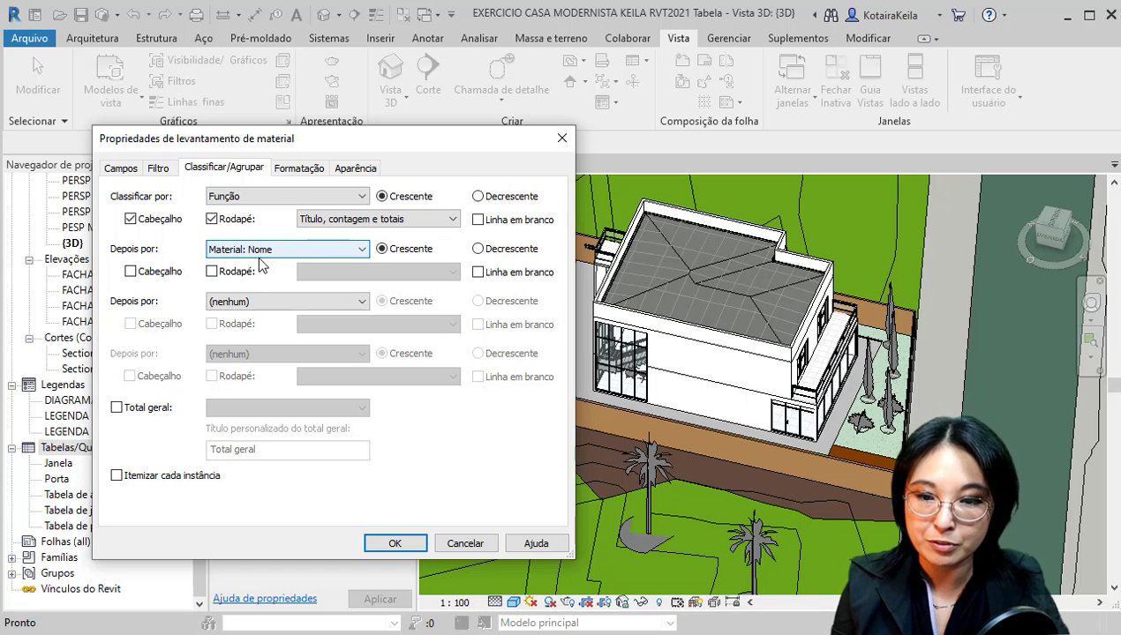
pyautogui.press('ctrl')
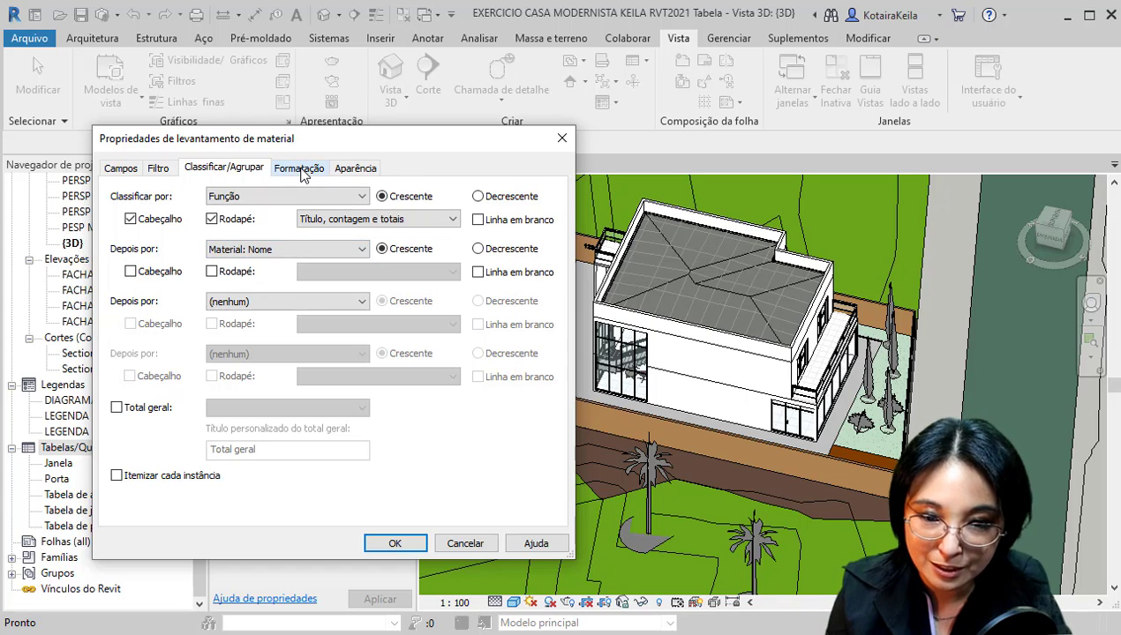
# Format the Material: Área field to calculate totals
pyautogui.click(300, 169)
pyautogui.press('ctrl')
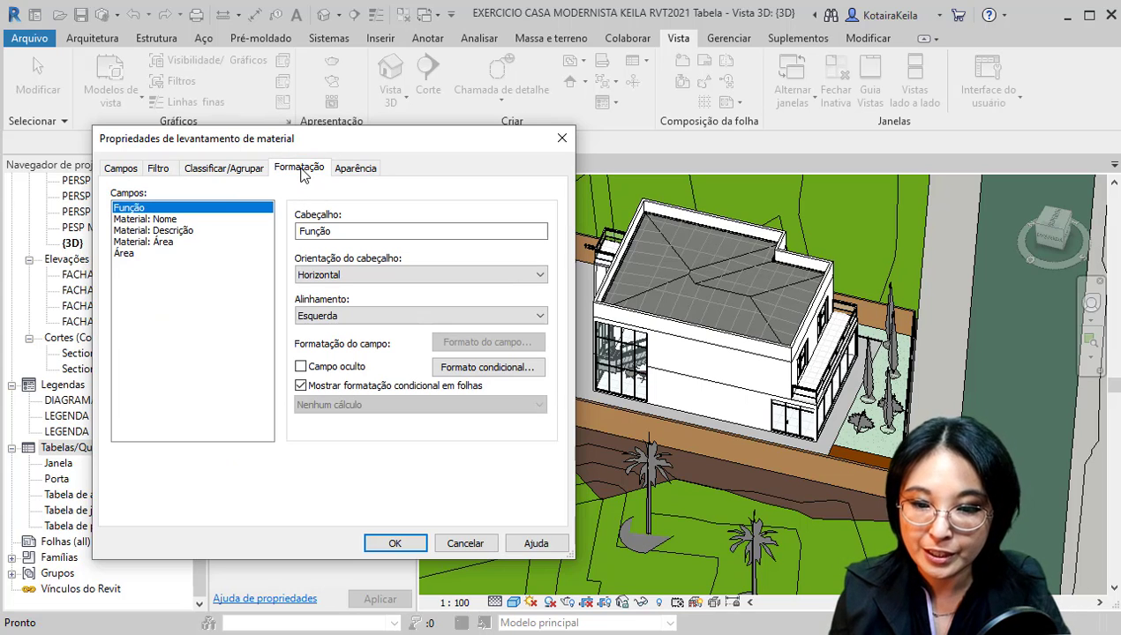
pyautogui.click(132, 243)
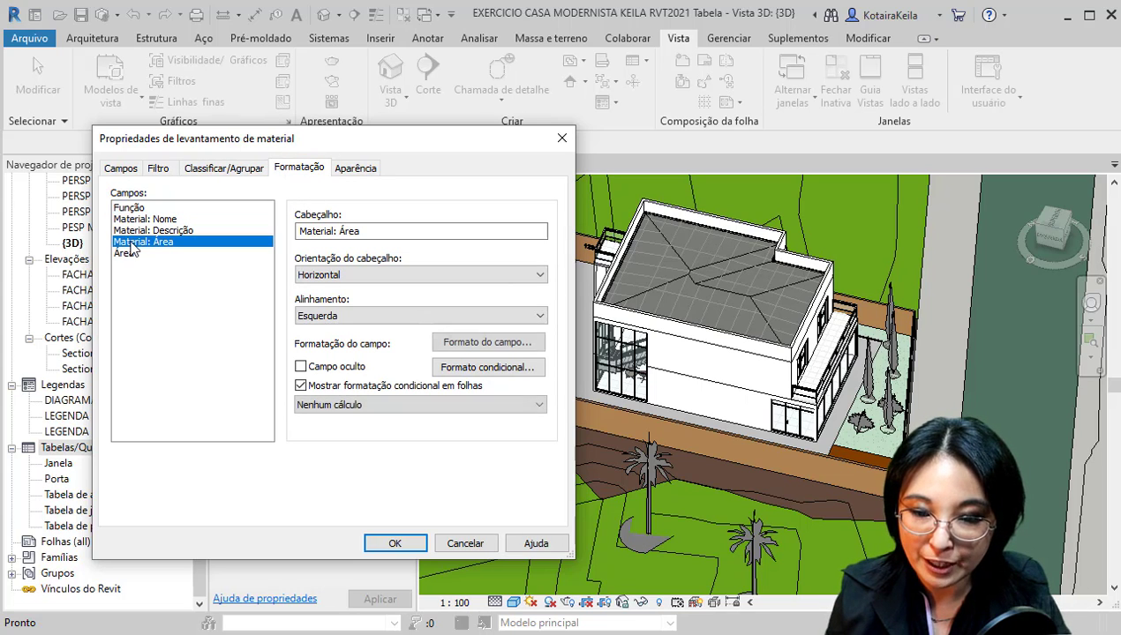
pyautogui.click(381, 406)
pyautogui.click(357, 433)
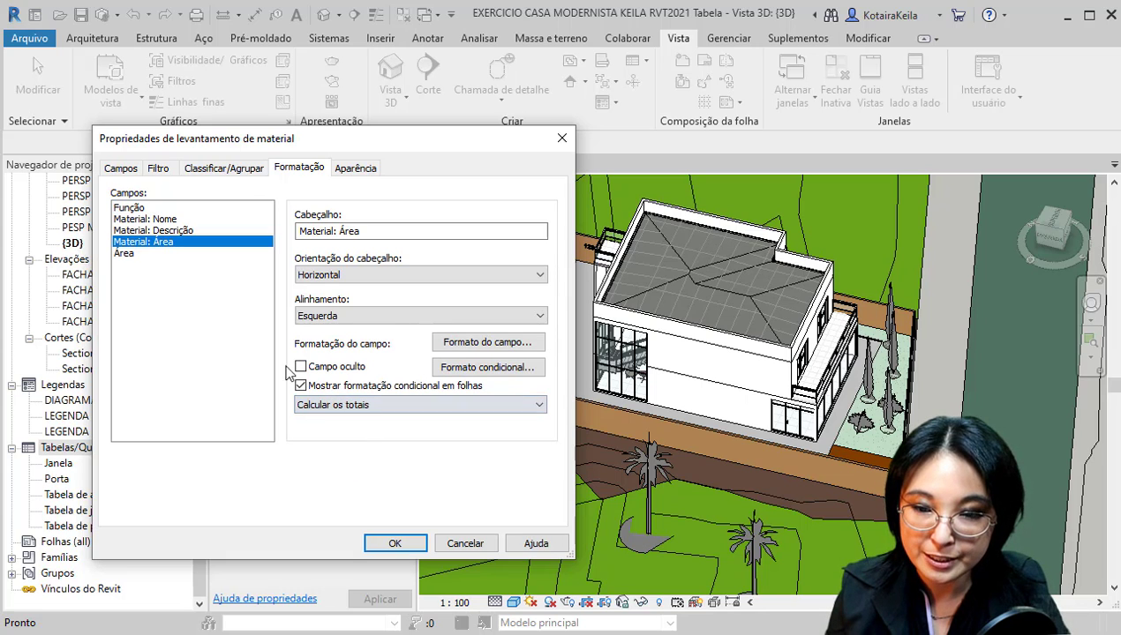
# Try to set a totals calculation for the general Área field
pyautogui.click(133, 254)
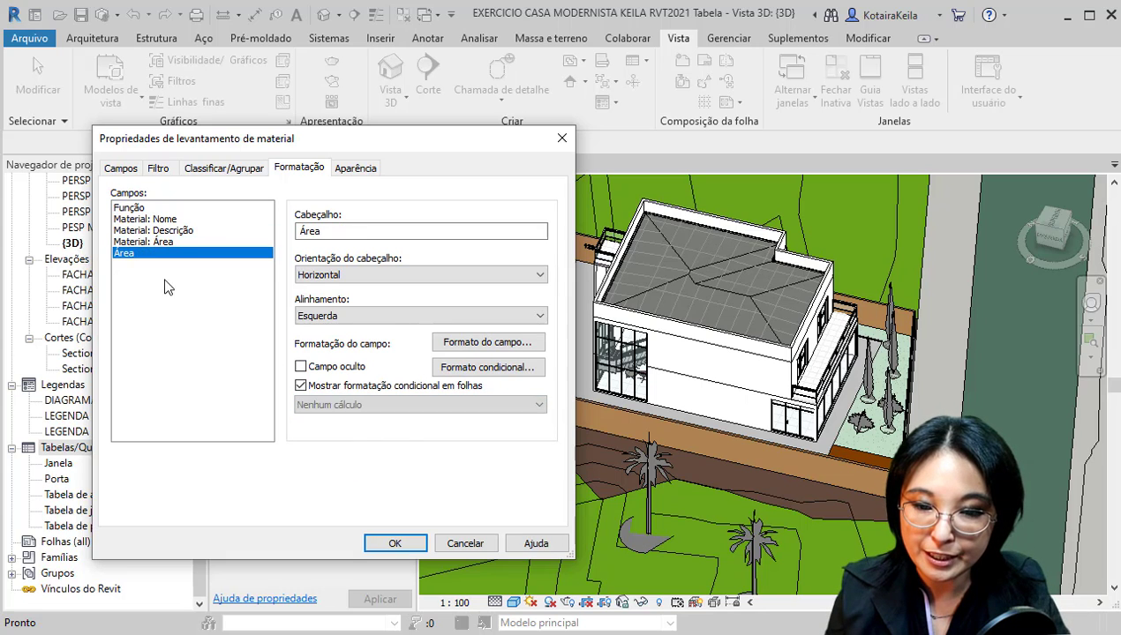
pyautogui.click(405, 411)
pyautogui.press('ctrl')
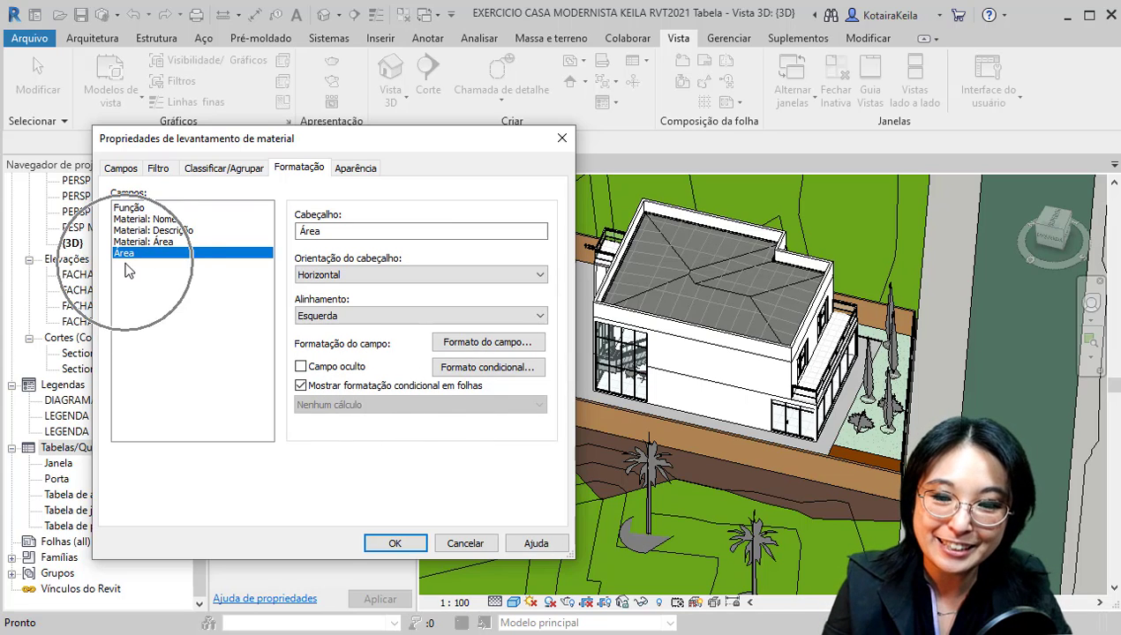
pyautogui.press('ctrl')
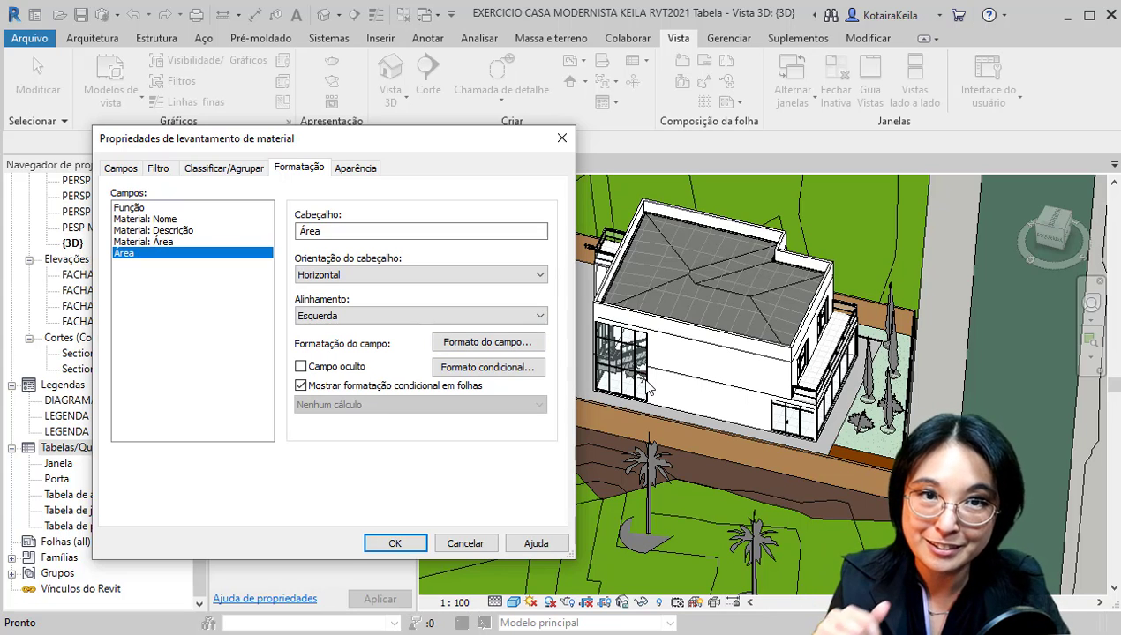
pyautogui.click(124, 256)
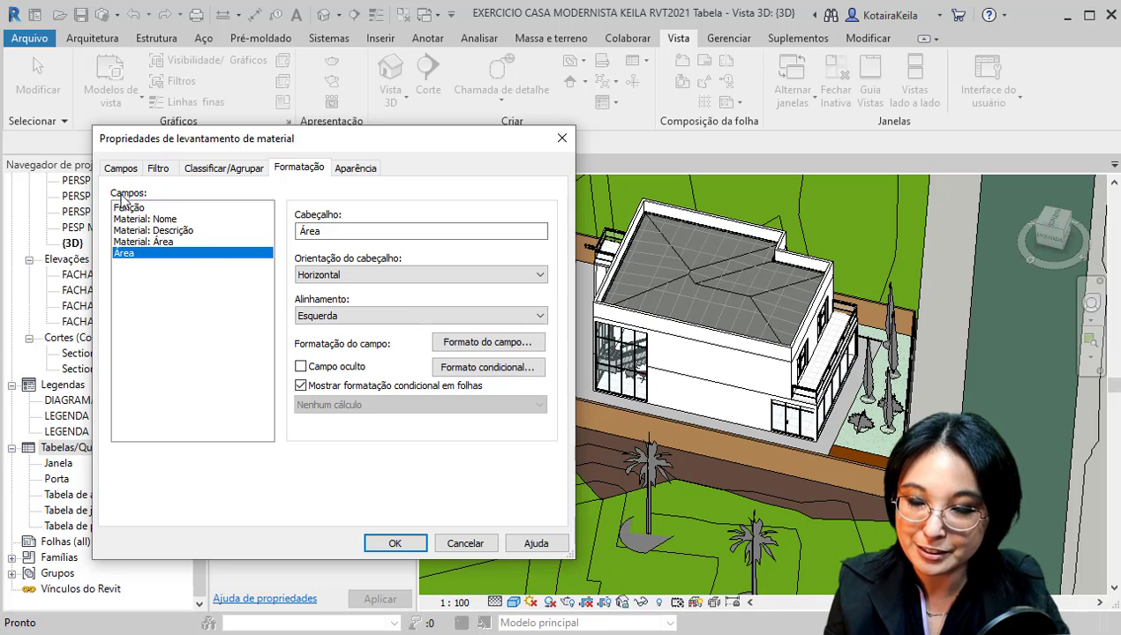
pyautogui.click(344, 406)
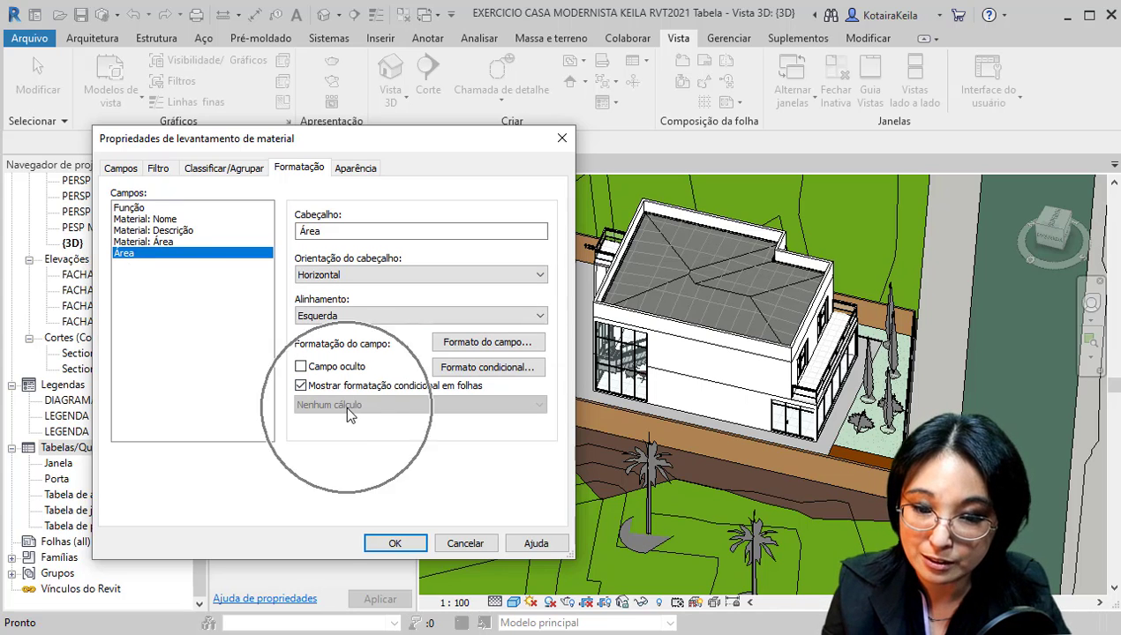
# Remove the general Área field from the scheduled fields and generate the wall material takeoff
pyautogui.click(119, 169)
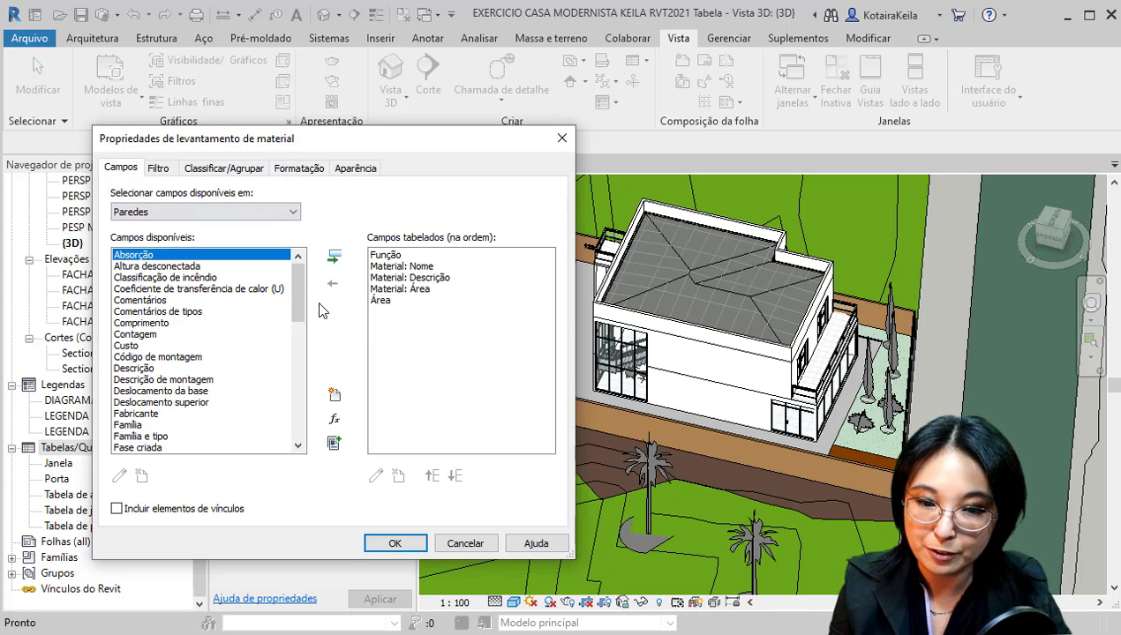
pyautogui.click(387, 301)
pyautogui.click(335, 281)
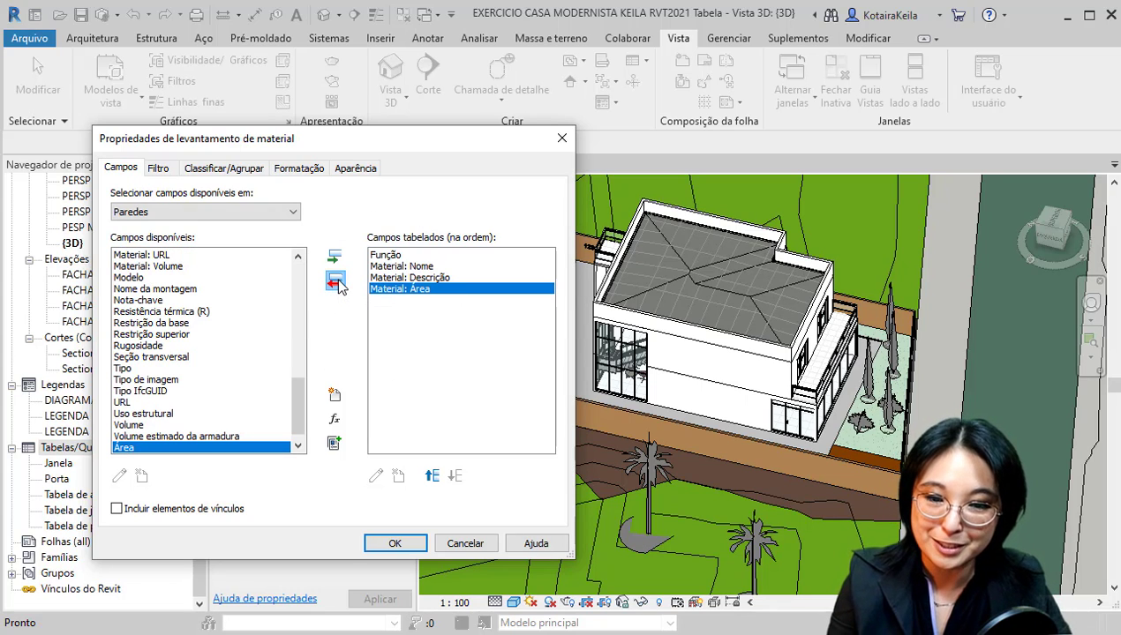
pyautogui.press('ctrl')
pyautogui.press('ctrl')
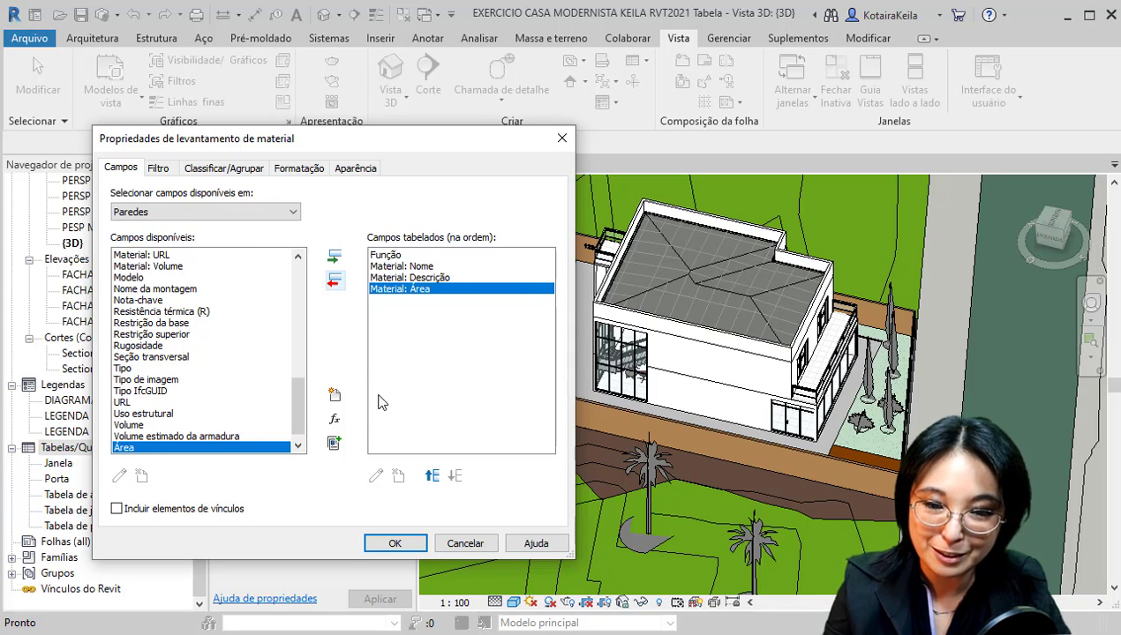
pyautogui.click(397, 541)
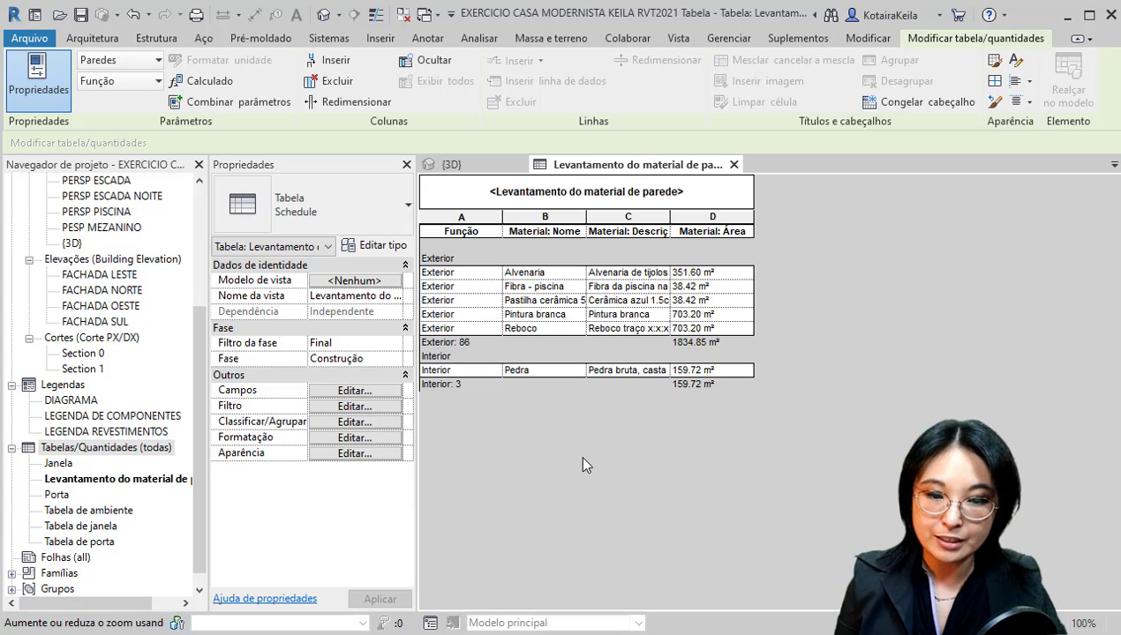
# Widen the Material: Descrição column to fit its text and change the Reboco description to "Reboco traço de mistura pronta"
pyautogui.doubleClick(670, 216)
pyautogui.click(682, 330)
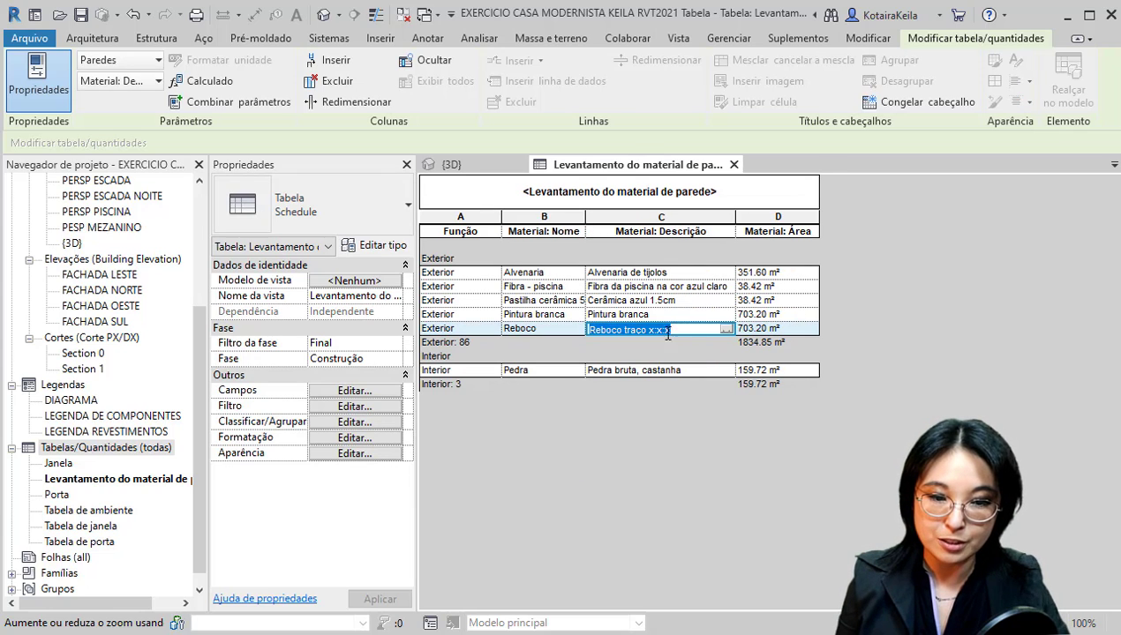
pyautogui.moveTo(642, 330); pyautogui.dragTo(696, 332)
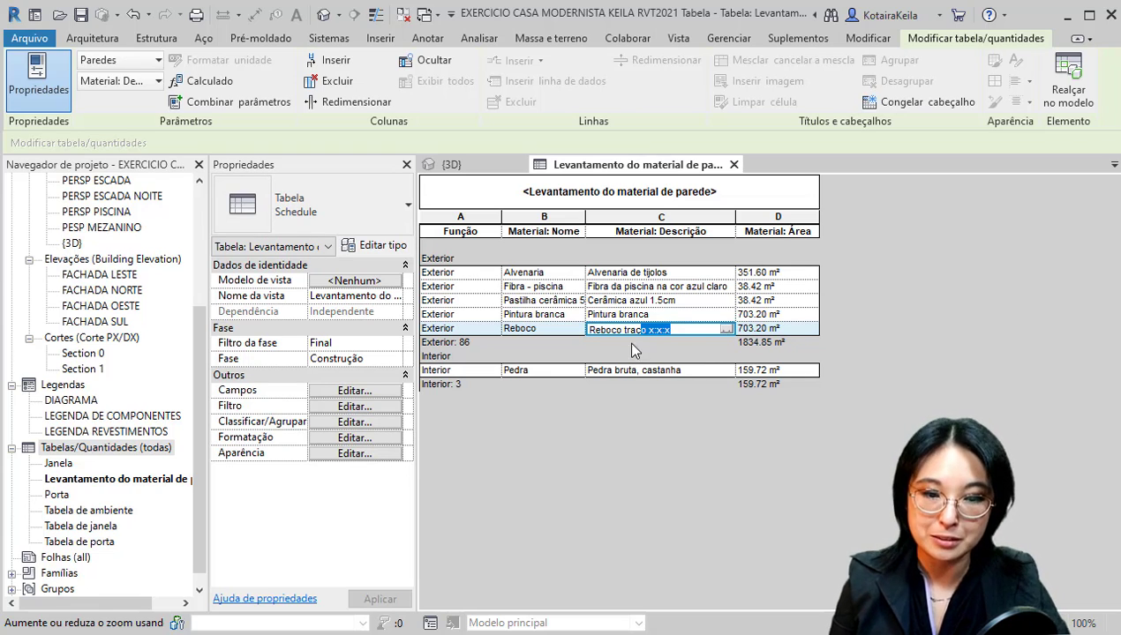
pyautogui.click(657, 331)
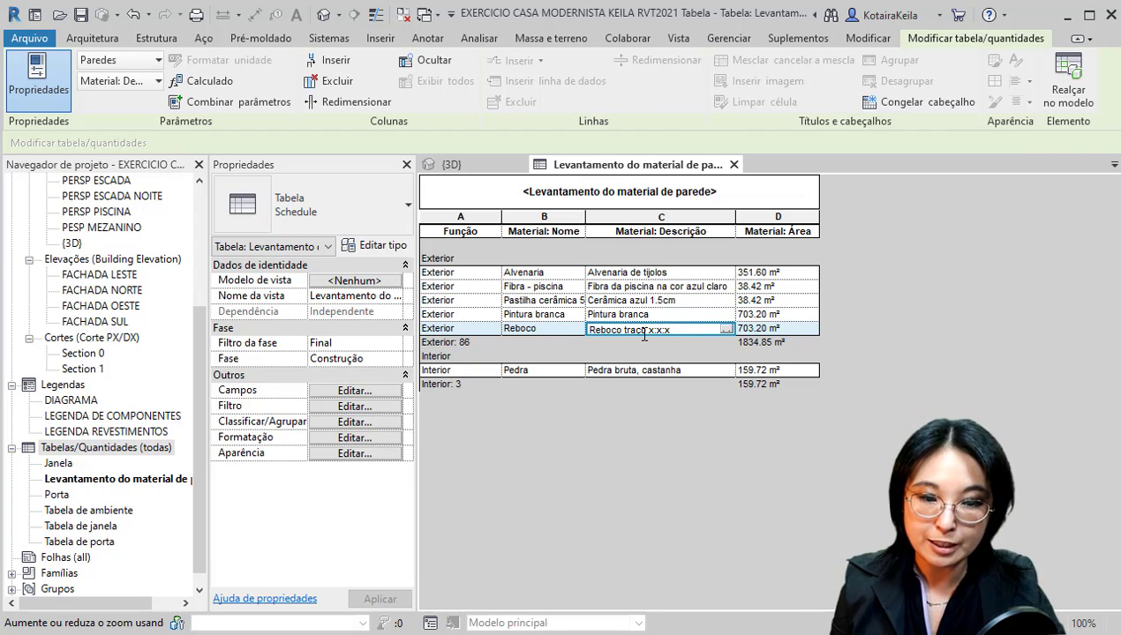
pyautogui.moveTo(641, 331)
pyautogui.mouseDown()
pyautogui.moveTo(677, 332)
pyautogui.moveTo(652, 332)
pyautogui.mouseUp()
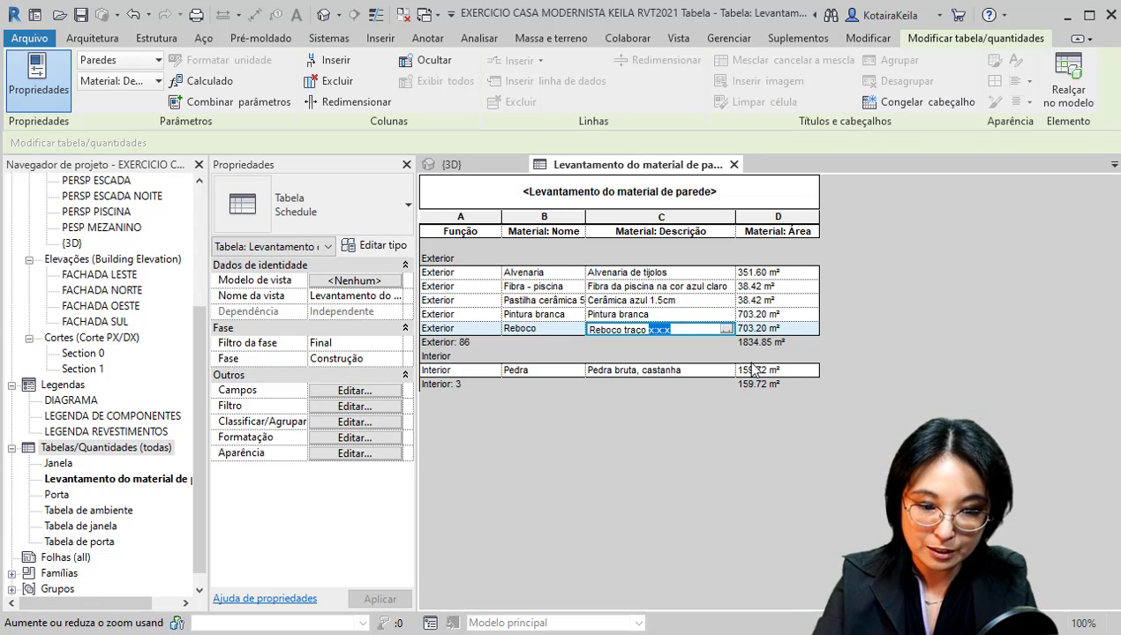
pyautogui.write('de mistura p')
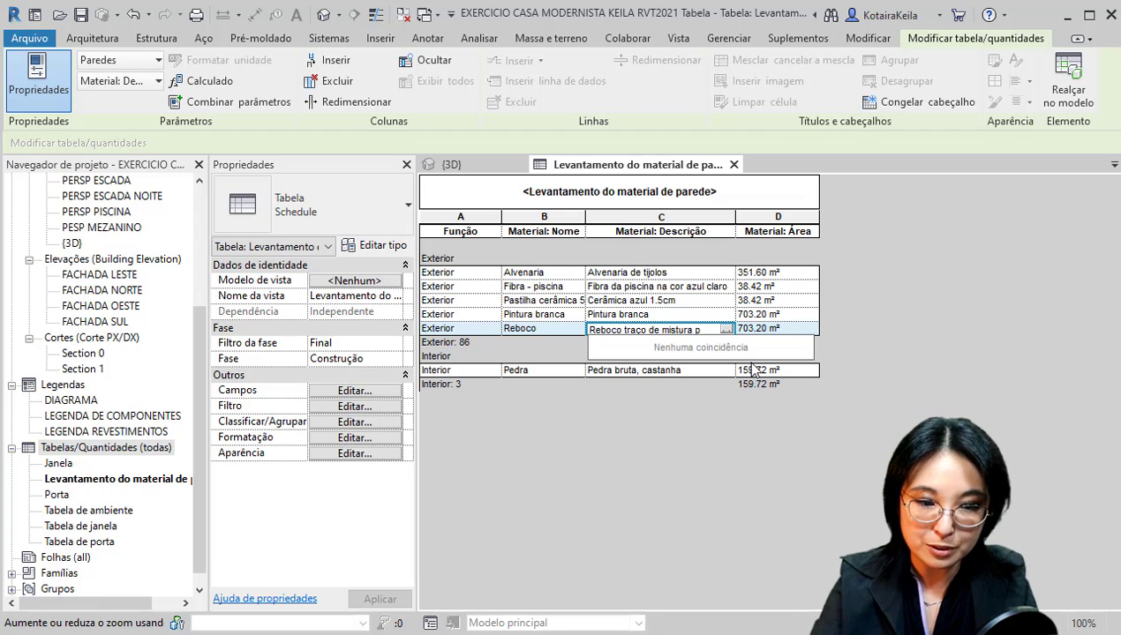
pyautogui.write('ta')
pyautogui.press('Return')
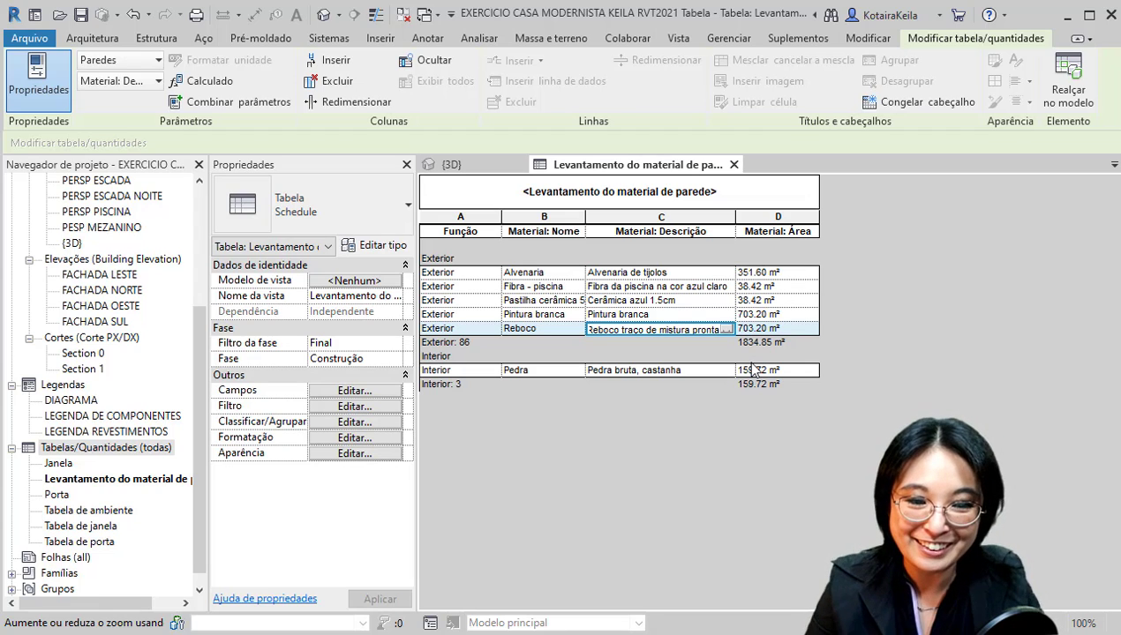
pyautogui.click(669, 324)
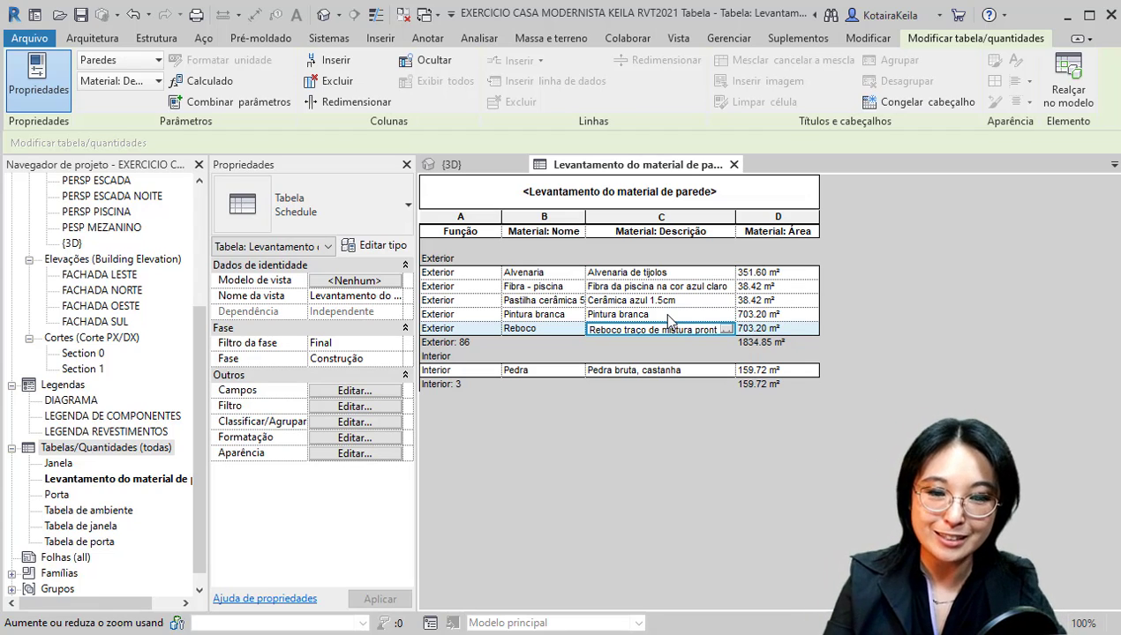
# Change the description of the Pintura branca material to "Pintura latex pva branco"
pyautogui.click(664, 315)
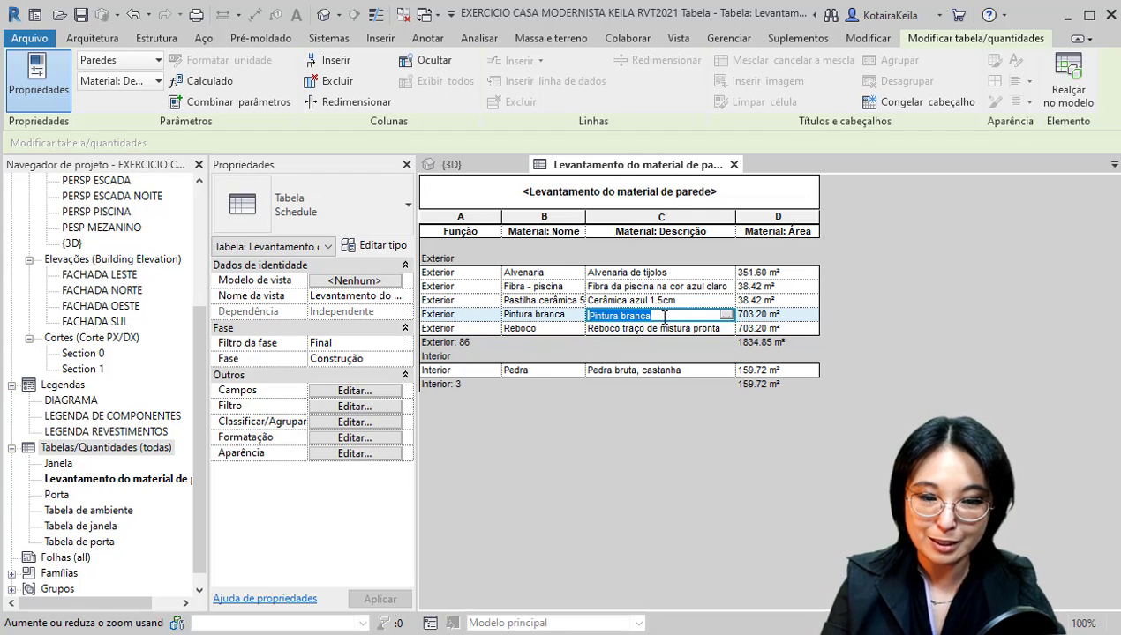
pyautogui.click(663, 317)
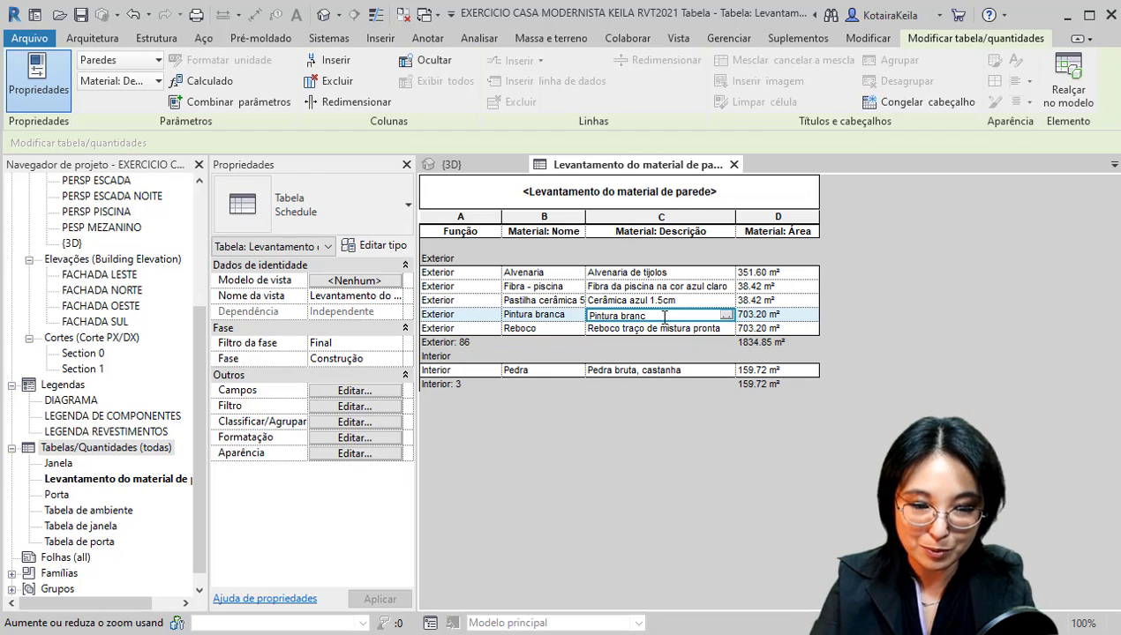
pyautogui.press('BackSpace')
pyautogui.press('BackSpace')
pyautogui.press('BackSpace')
pyautogui.press('BackSpace')
pyautogui.press('BackSpace')
pyautogui.write('latex pva')
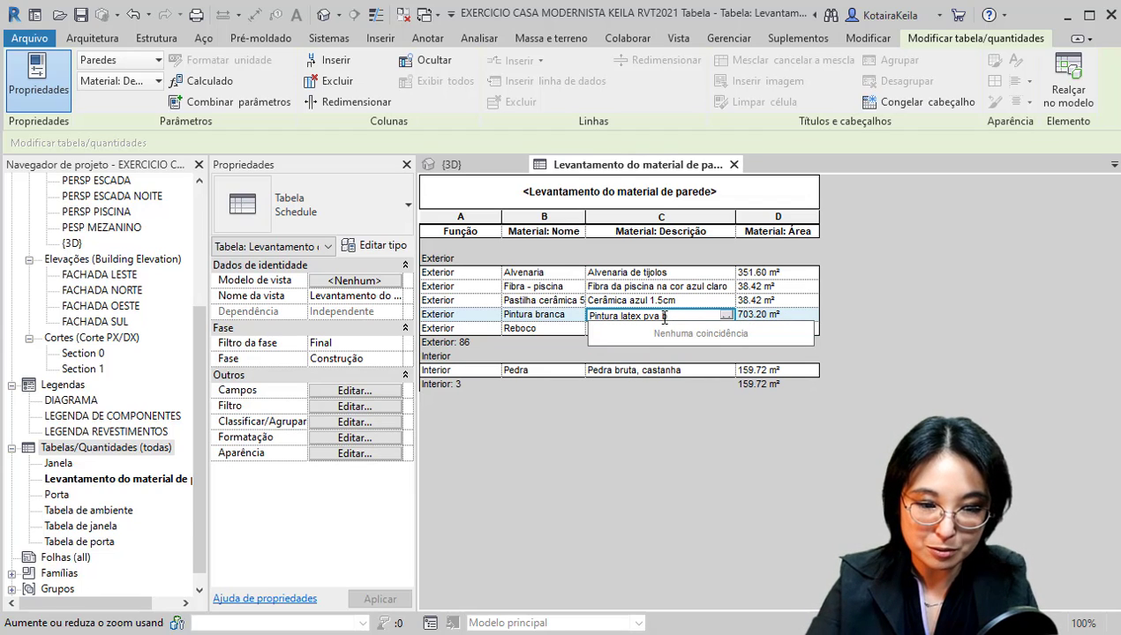
pyautogui.press('Return')
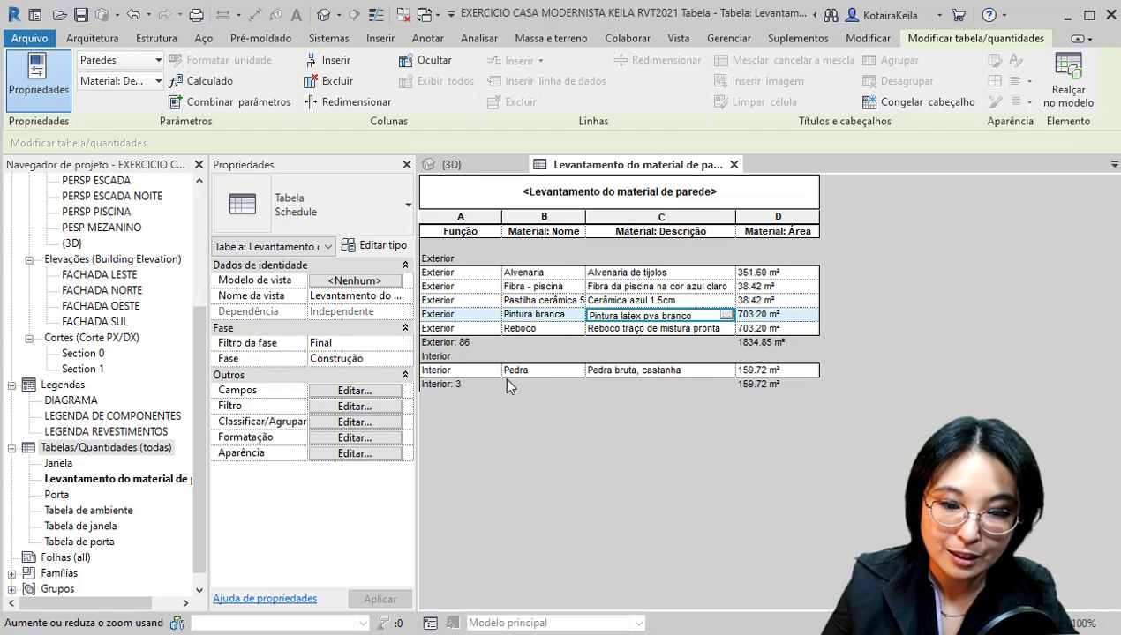
# Set the Pedra row's function to Exterior for all walls of that type, and return to the 3D view
pyautogui.click(481, 370)
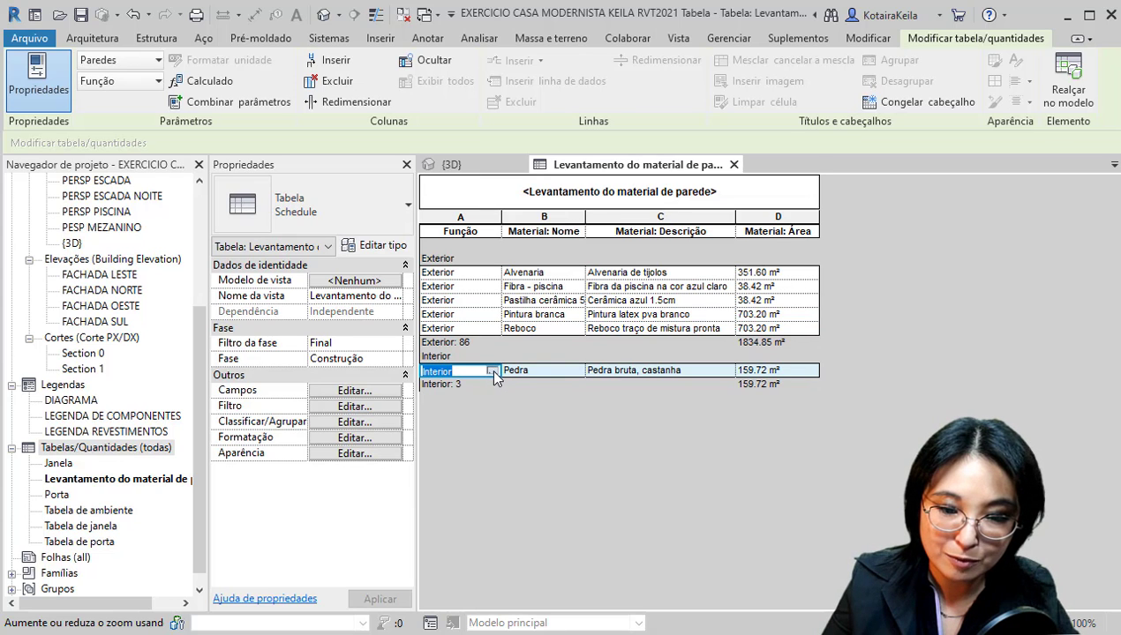
pyautogui.click(492, 370)
pyautogui.click(438, 395)
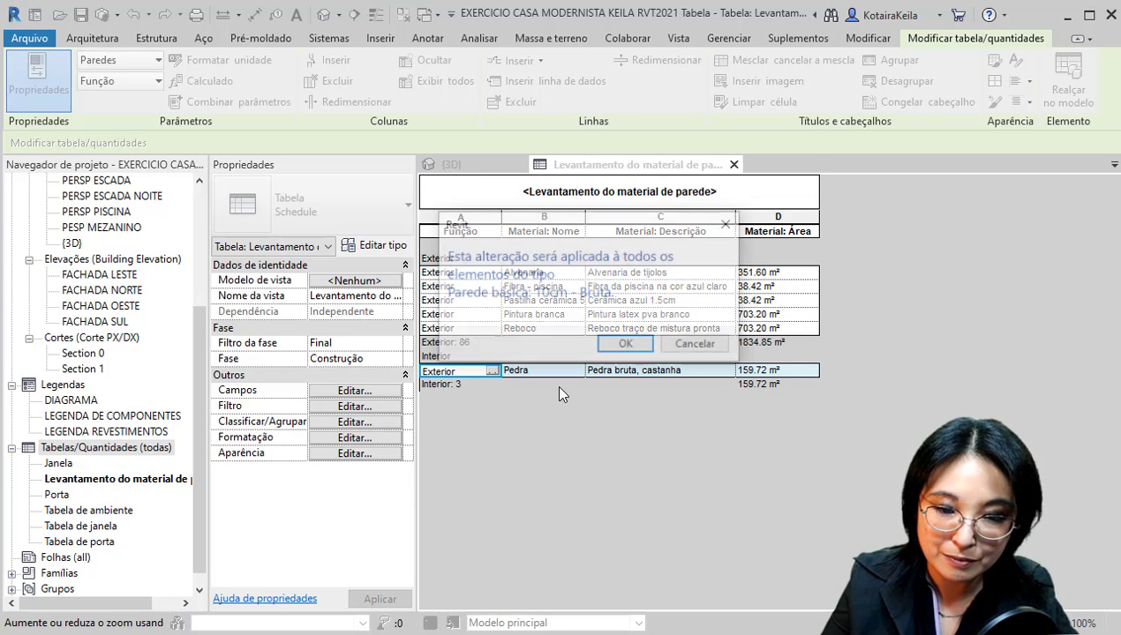
pyautogui.click(626, 345)
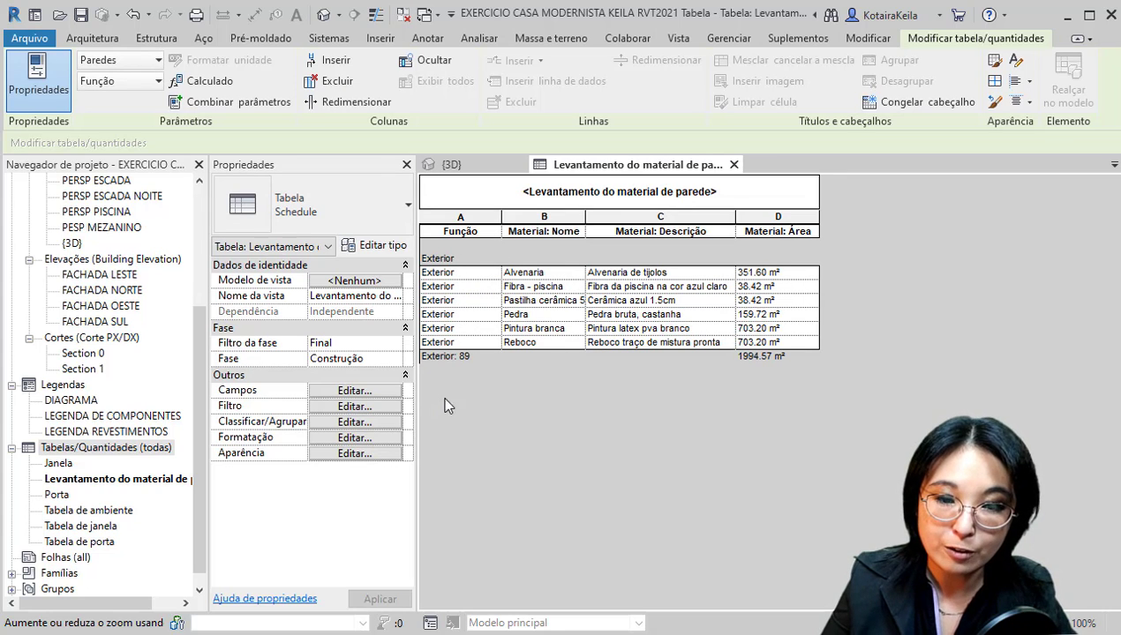
pyautogui.click(472, 167)
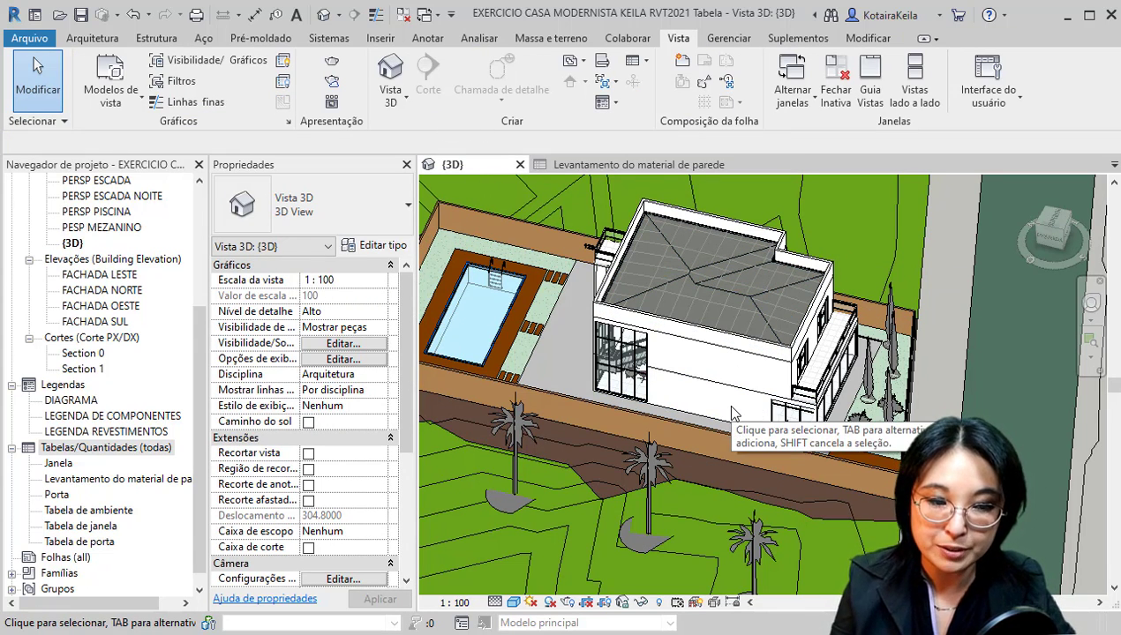
# Orient the 3D view to the TÉRREO floor plan so that a section box cuts the house at that level
pyautogui.rightClick(1048, 242)
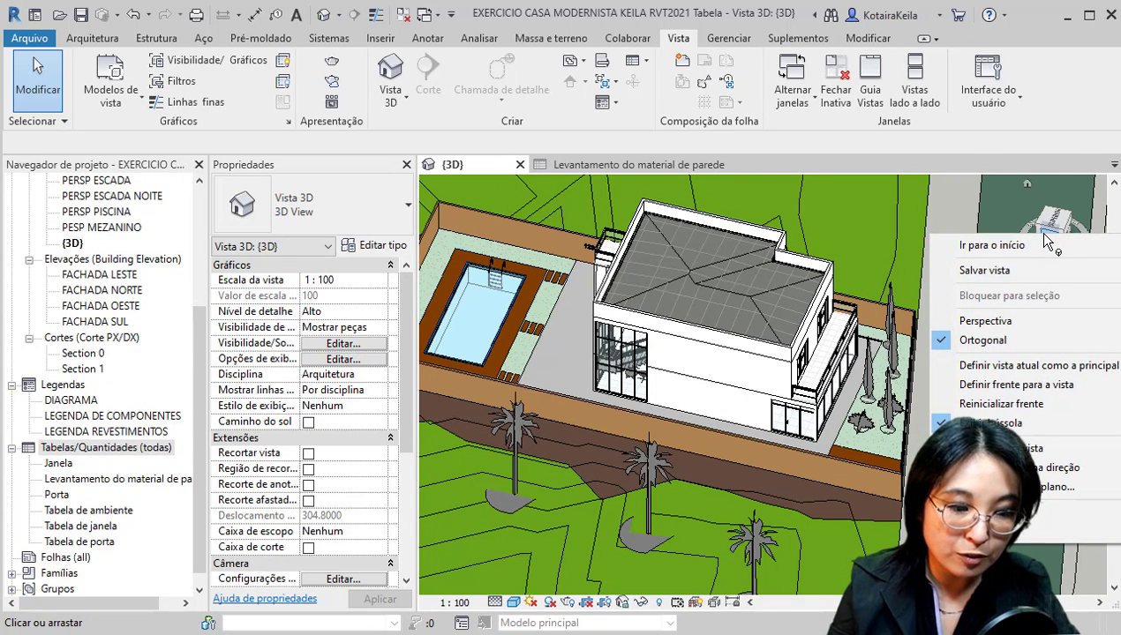
pyautogui.moveTo(1059, 449)
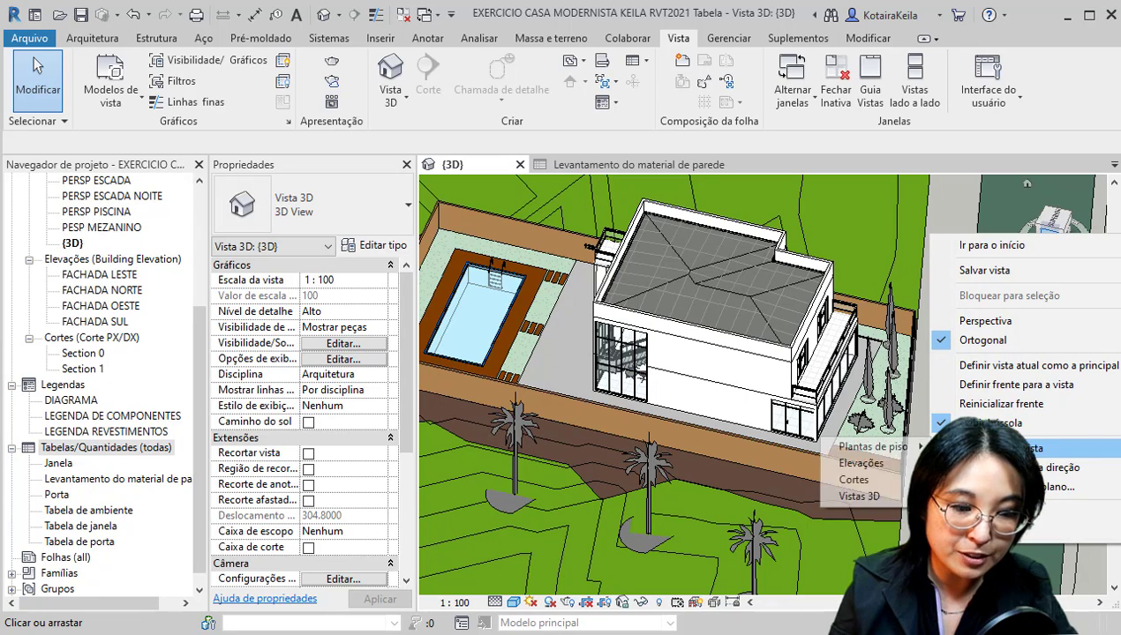
pyautogui.moveTo(903, 452)
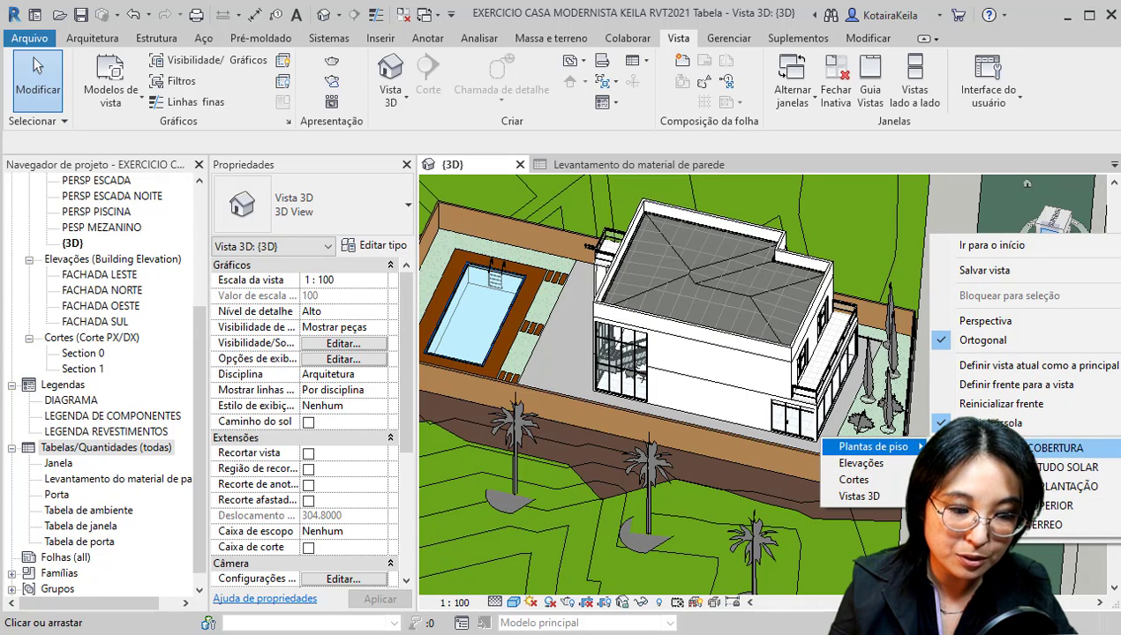
pyautogui.click(1050, 525)
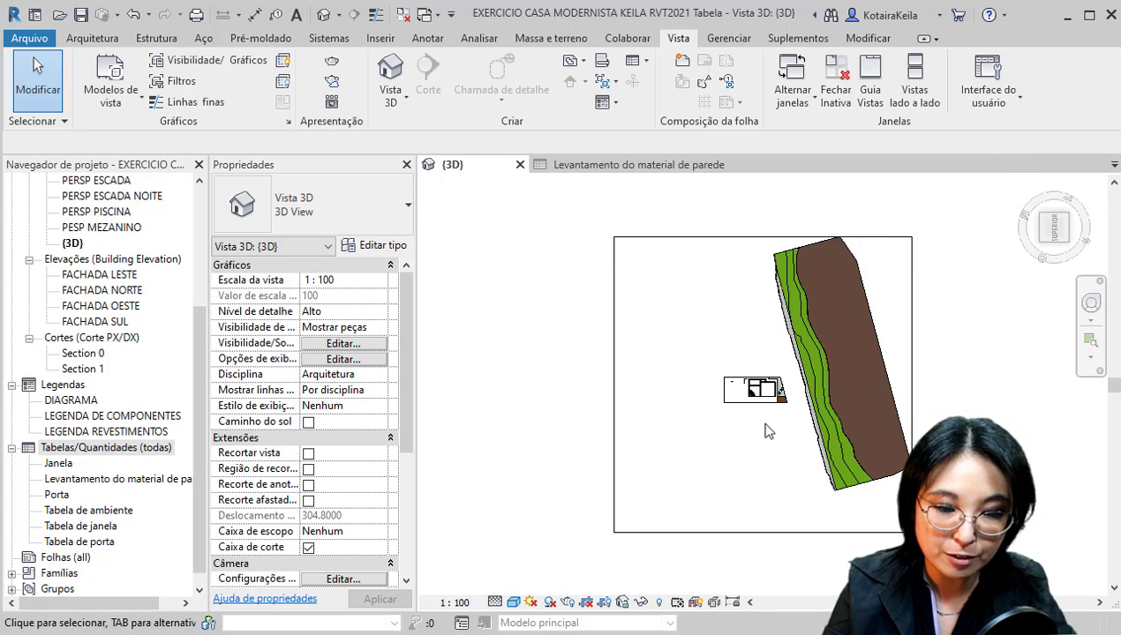
# Extend the section box downward to include the terrain and lower its top to expose the ground-floor rooms and walls
pyautogui.keyDown('shift'); pyautogui.moveTo(764, 455); pyautogui.dragTo(690, 323, button='middle'); pyautogui.keyUp('shift')
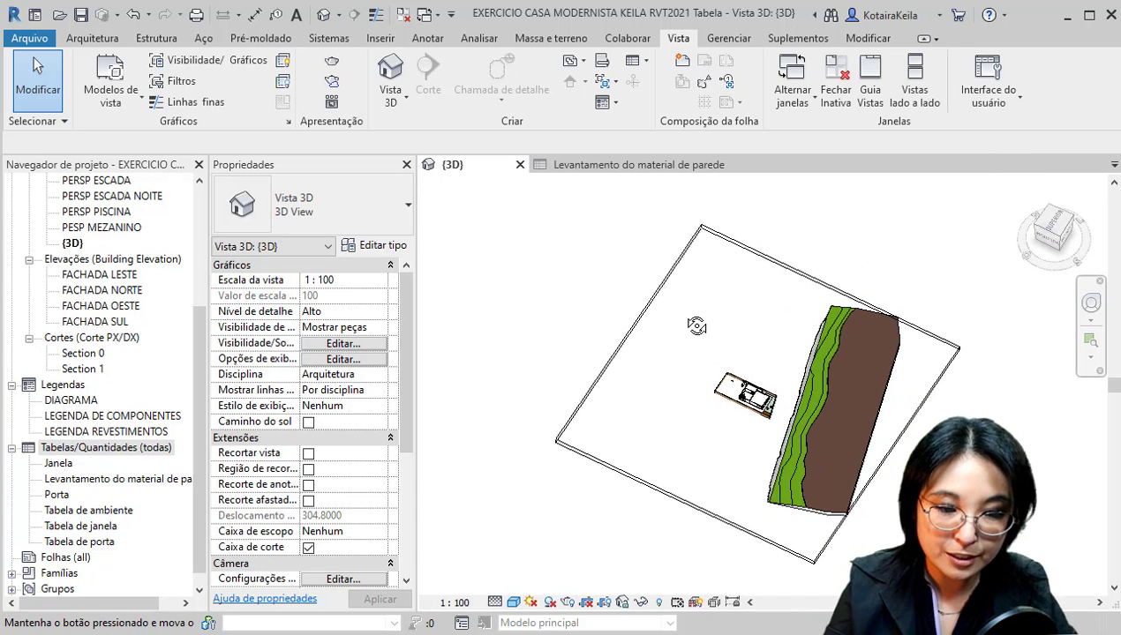
pyautogui.click(655, 486)
pyautogui.scroll(5, 719, 393)
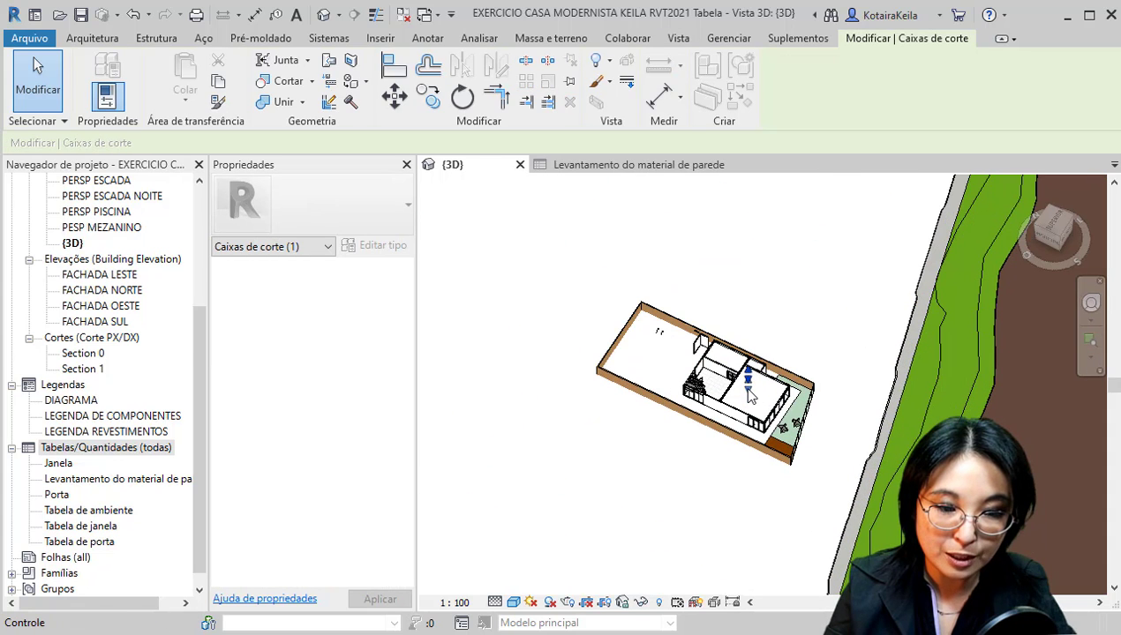
pyautogui.moveTo(747, 392); pyautogui.dragTo(748, 522)
pyautogui.scroll(3, 746, 408)
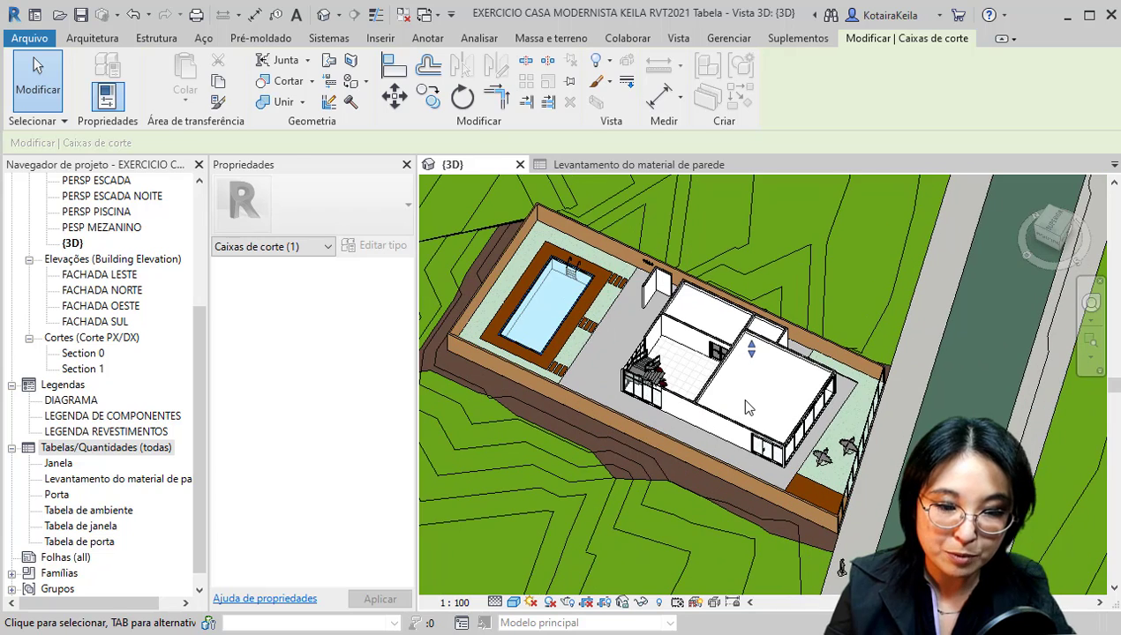
pyautogui.moveTo(751, 350); pyautogui.dragTo(751, 362)
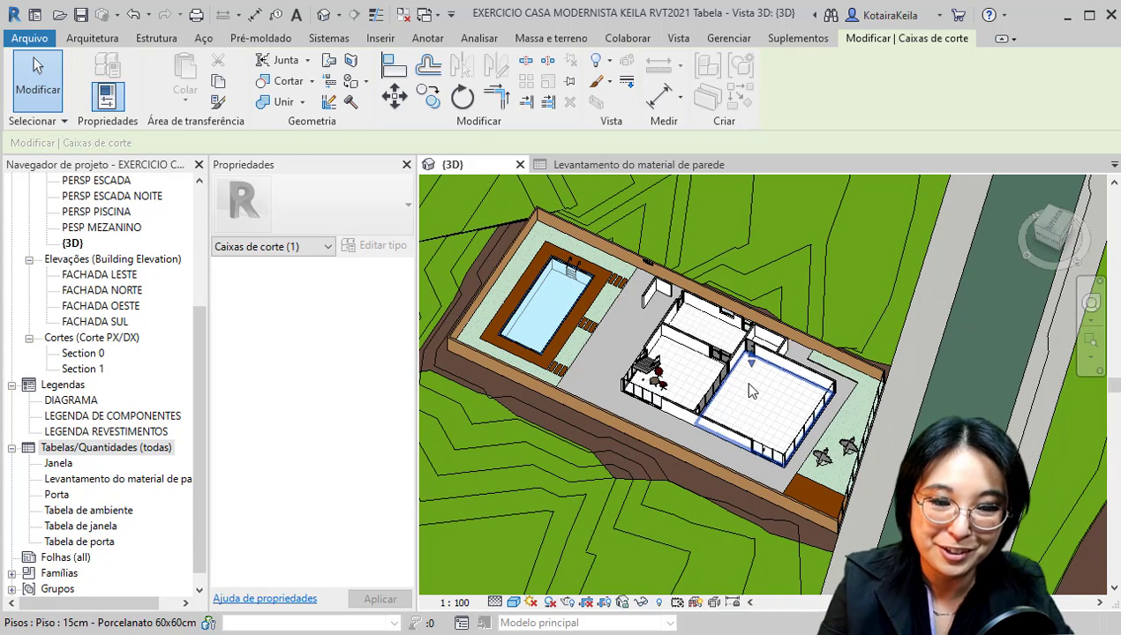
pyautogui.scroll(3, 767, 381)
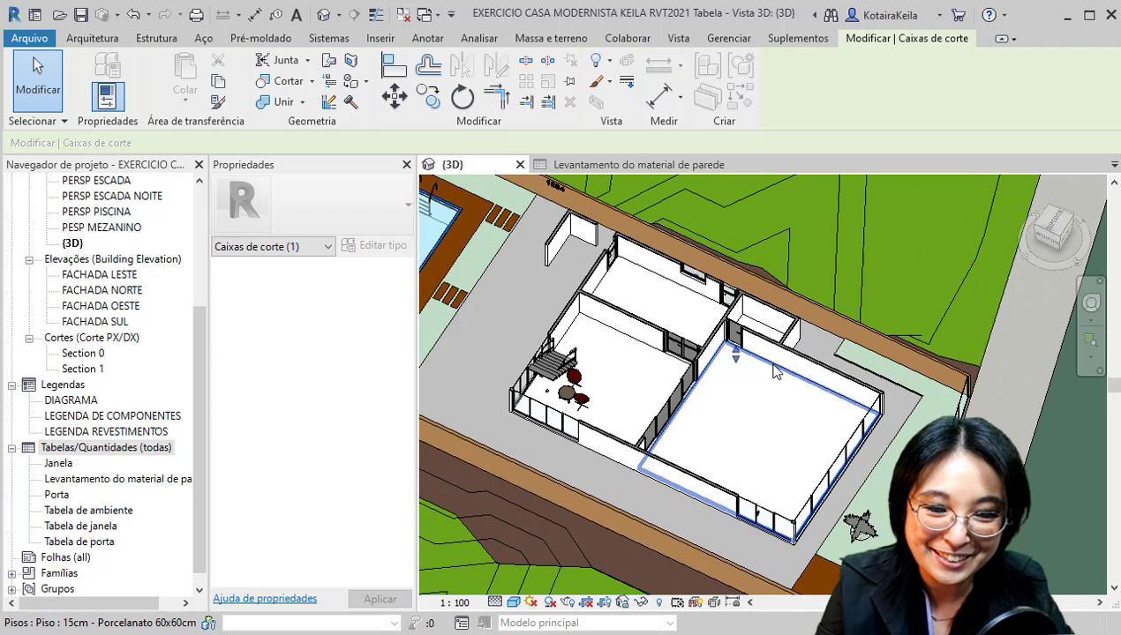
pyautogui.click(662, 314)
pyautogui.keyDown('ctrl'); pyautogui.click(748, 347); pyautogui.keyUp('ctrl')
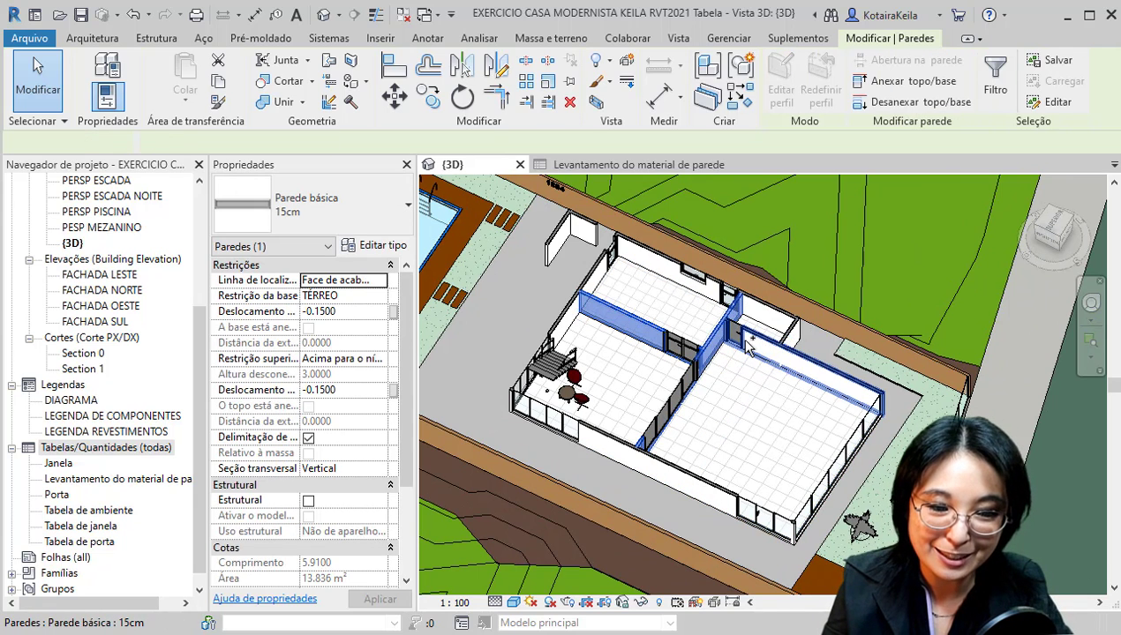
pyautogui.press('Escape')
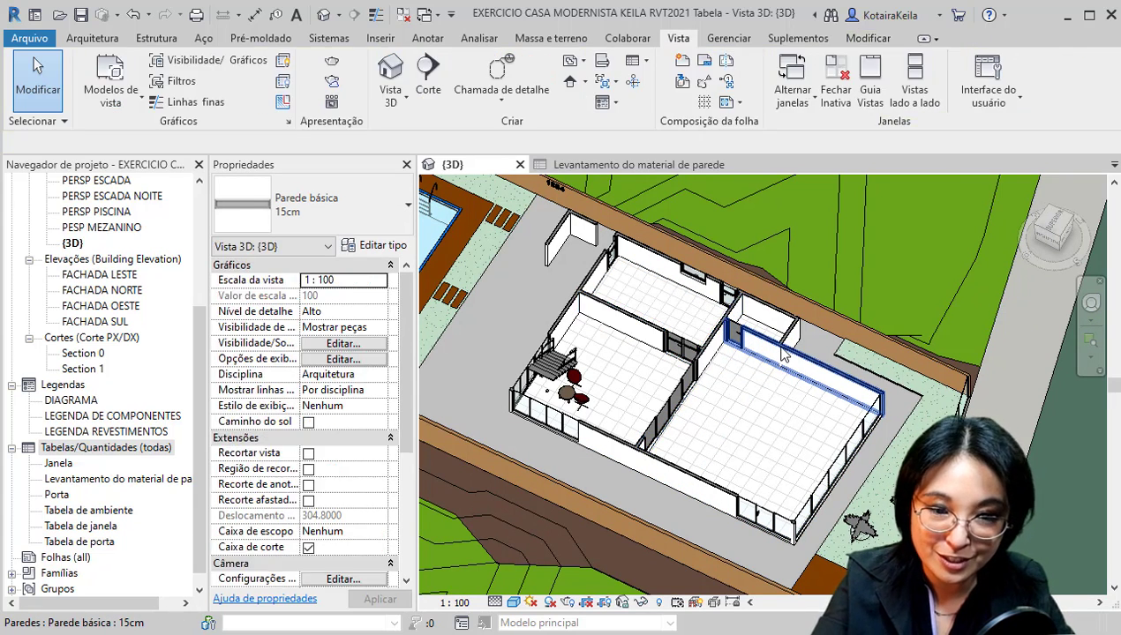
# Split the 15cm wall between the large room and the small room where the small room's end wall meets it
pyautogui.click(868, 38)
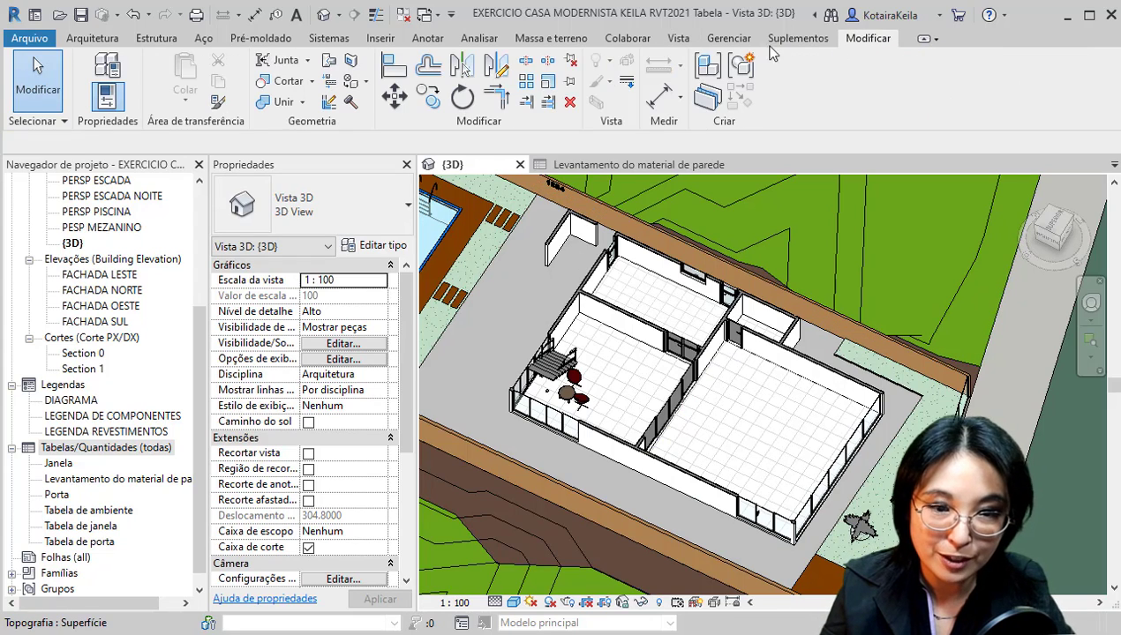
pyautogui.click(524, 64)
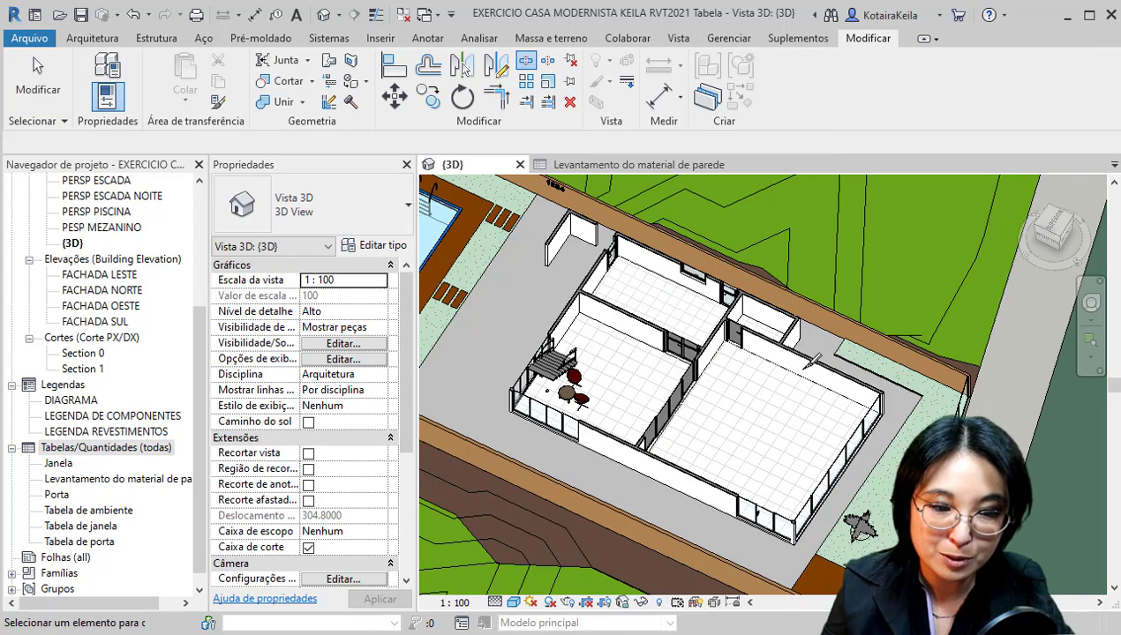
pyautogui.scroll(5, 770, 318)
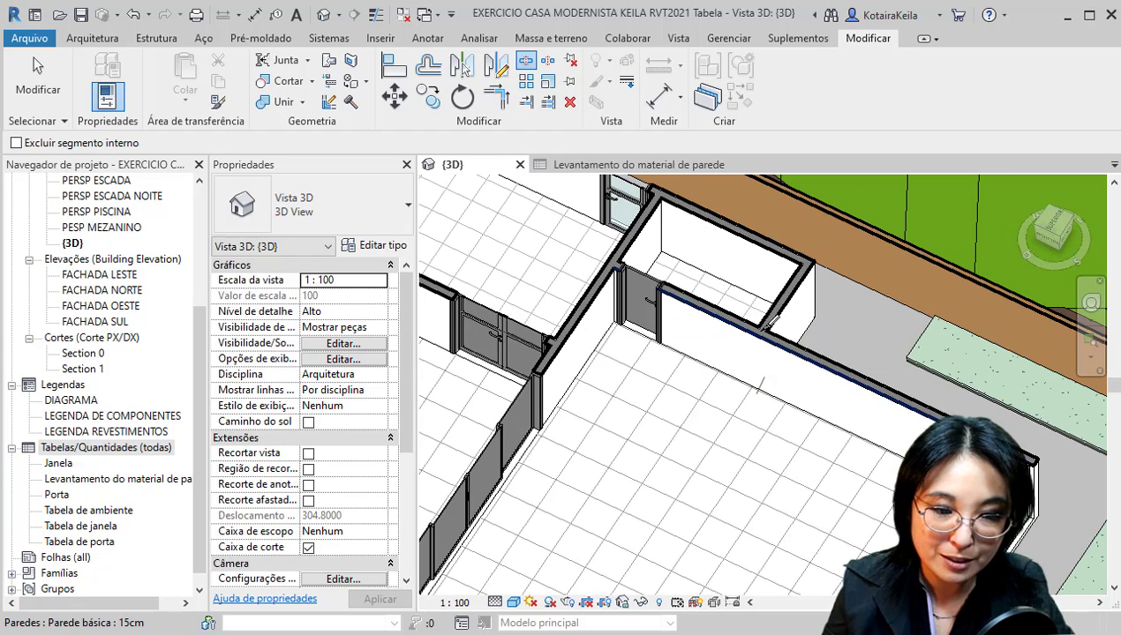
pyautogui.scroll(-4, 759, 344)
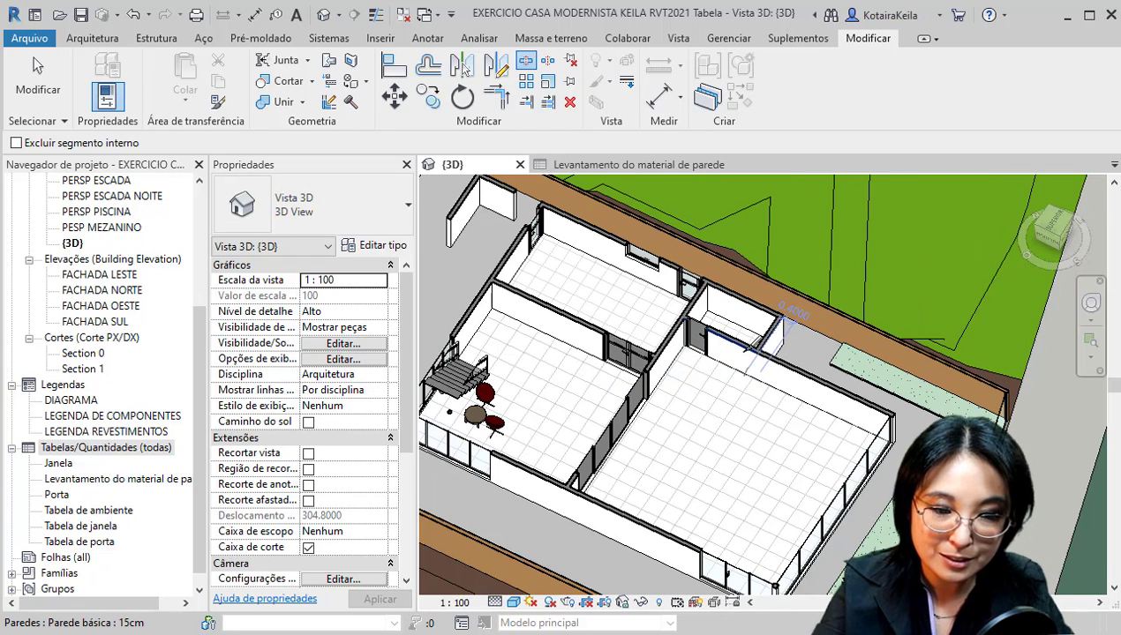
pyautogui.press('Escape')
pyautogui.click(739, 349)
pyautogui.keyDown('ctrl'); pyautogui.click(666, 323); pyautogui.keyUp('ctrl')
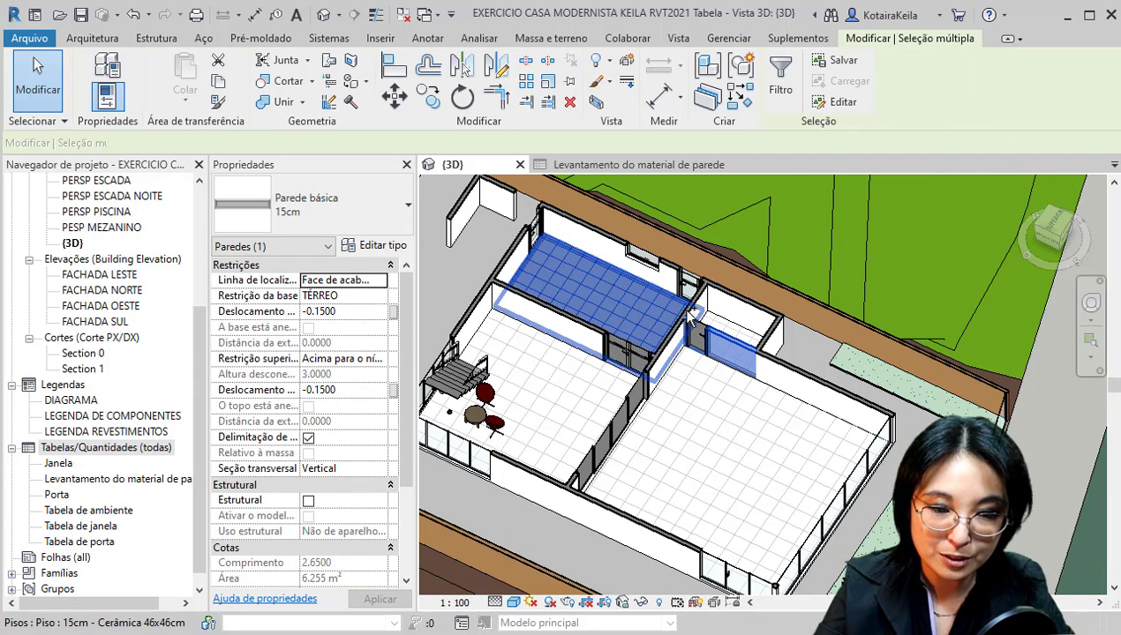
pyautogui.press('Escape')
# Select the three internal ground-floor walls, including the split segment, and duplicate their 15cm type as "15cm Interna"
pyautogui.click(735, 345)
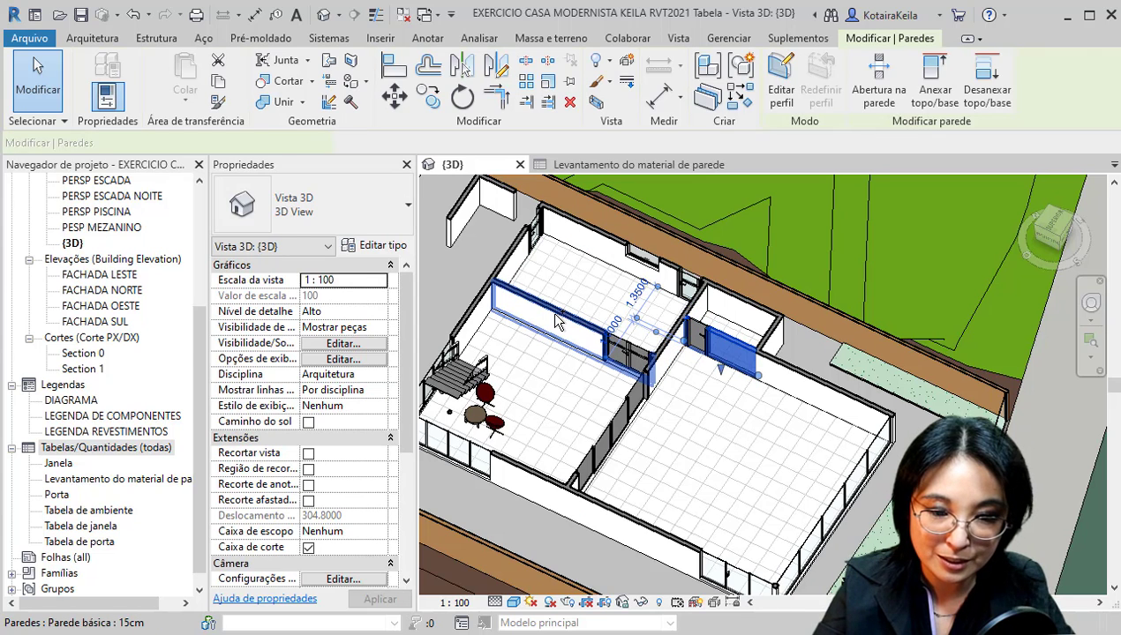
pyautogui.keyDown('ctrl'); pyautogui.click(574, 339); pyautogui.keyUp('ctrl')
pyautogui.keyDown('ctrl'); pyautogui.click(663, 381); pyautogui.keyUp('ctrl')
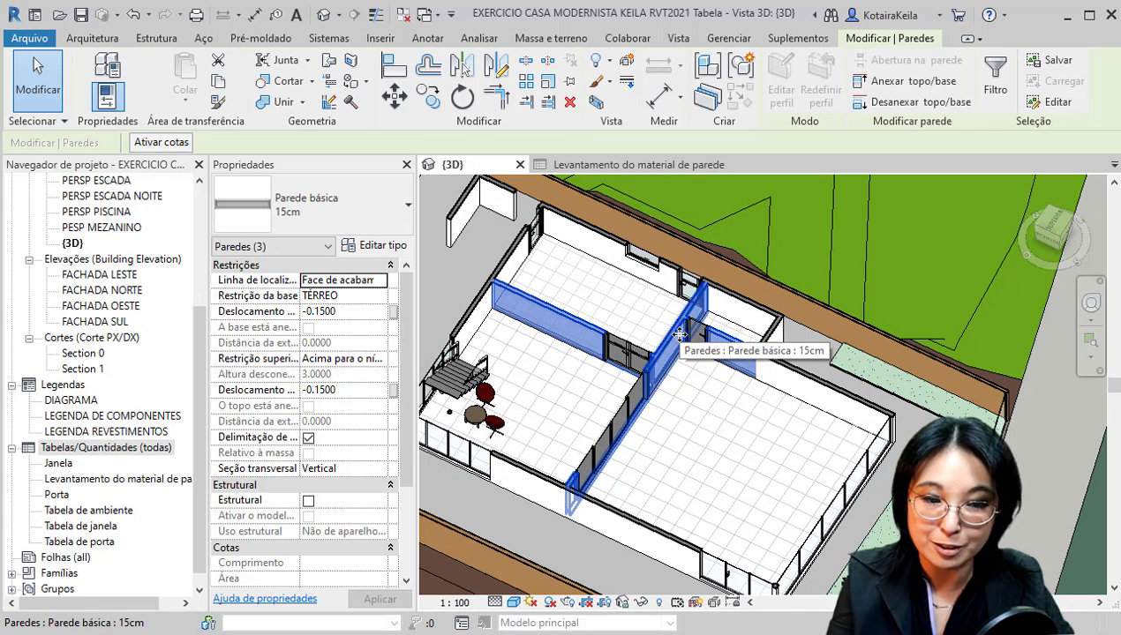
pyautogui.click(380, 250)
pyautogui.click(794, 107)
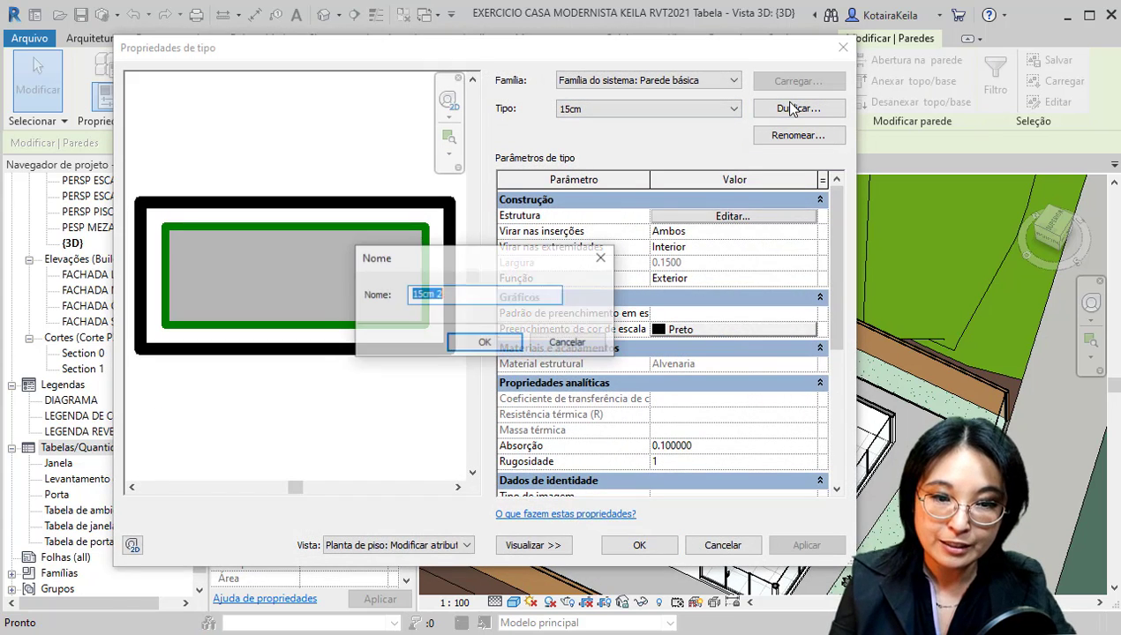
pyautogui.moveTo(434, 294); pyautogui.dragTo(473, 296)
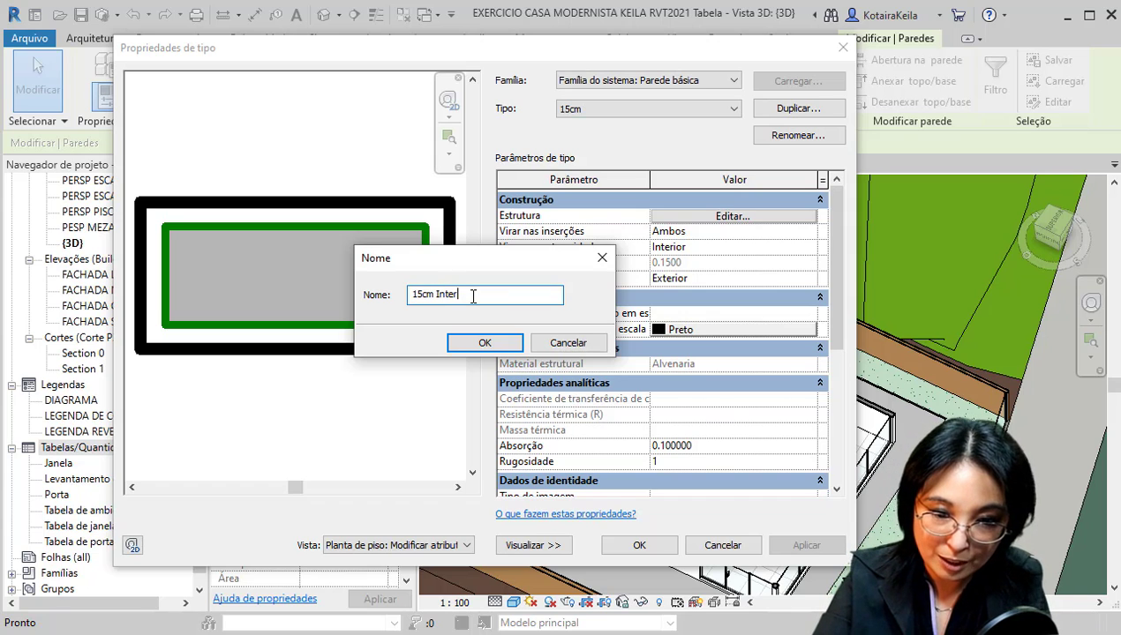
pyautogui.press('Return')
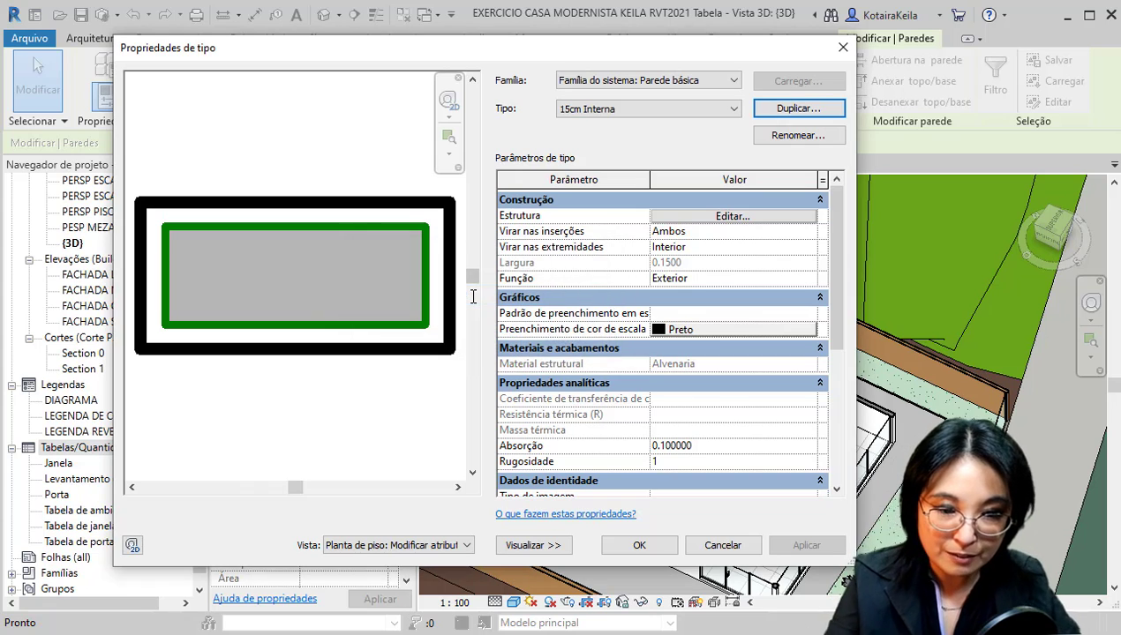
# Set the 15cm Interna type's function to Interior, apply it, and review the Interior group in the wall material takeoff
pyautogui.click(767, 280)
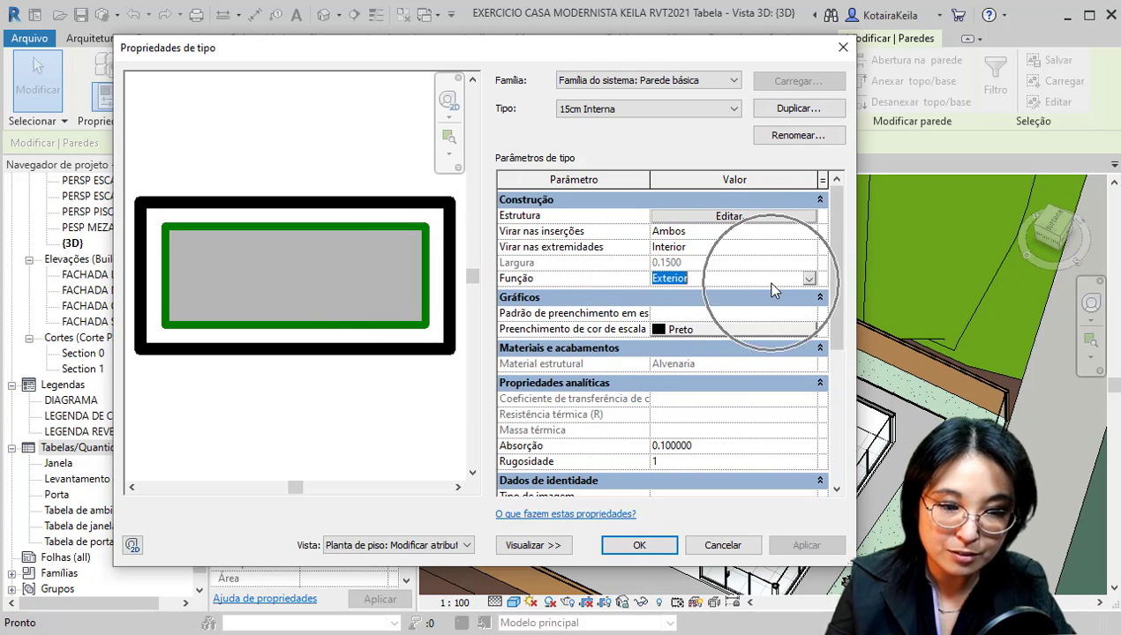
pyautogui.click(808, 279)
pyautogui.click(676, 294)
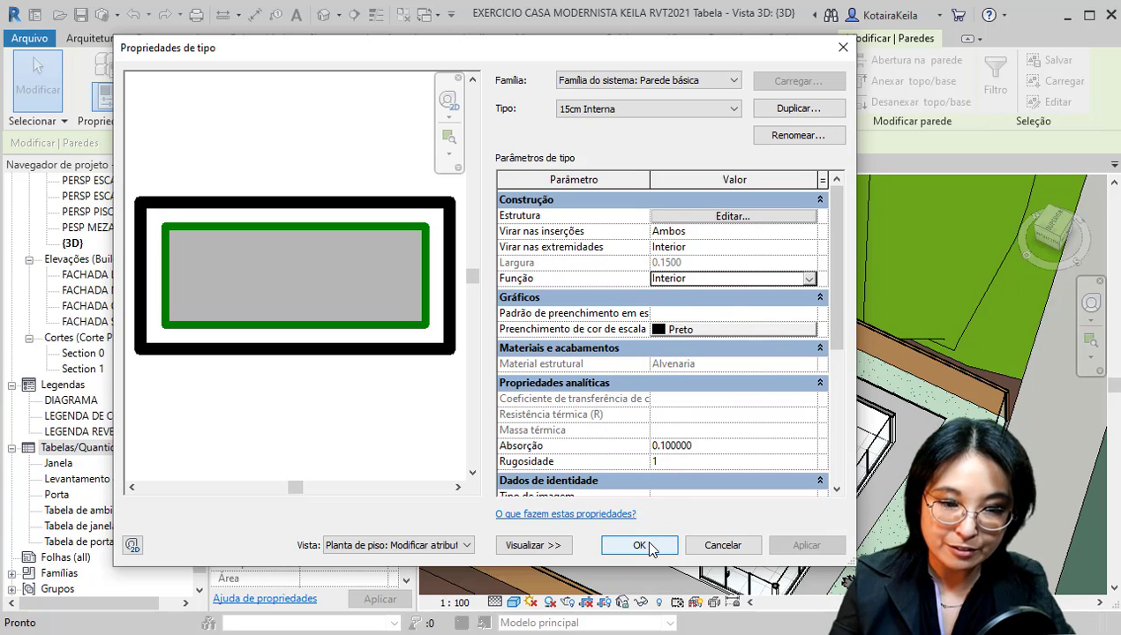
pyautogui.click(808, 278)
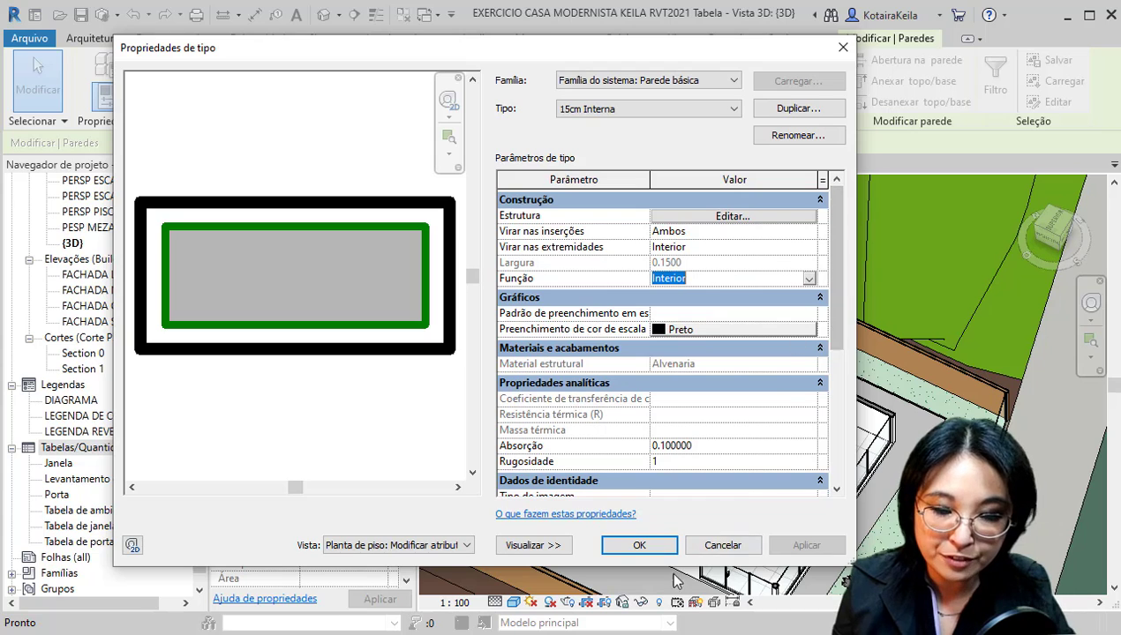
pyautogui.click(658, 547)
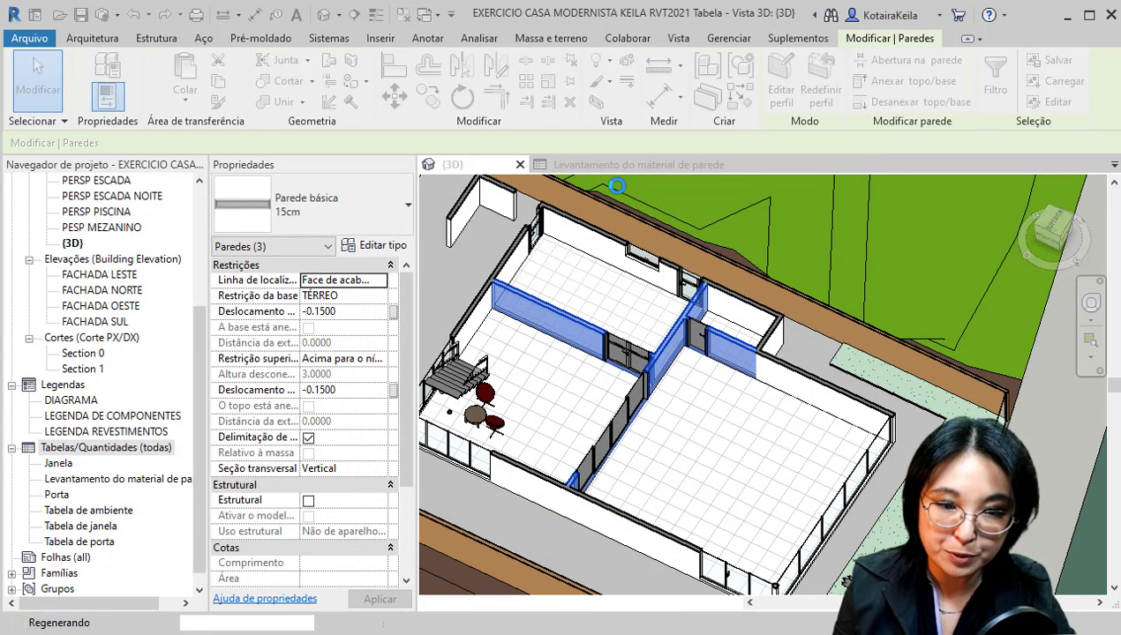
pyautogui.click(619, 165)
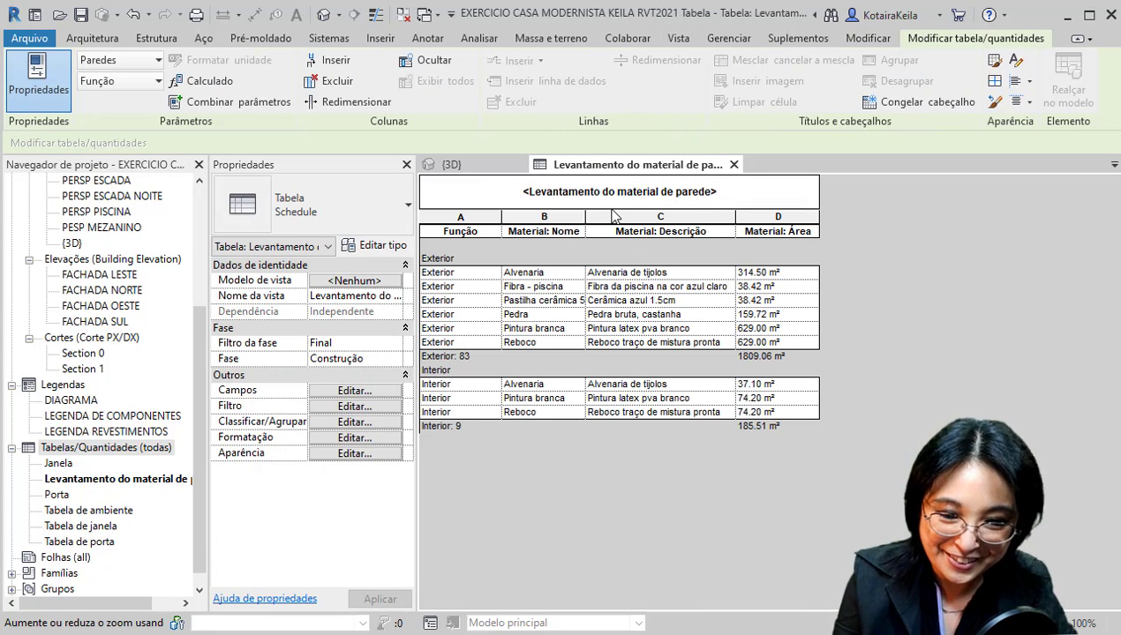
pyautogui.click(477, 383)
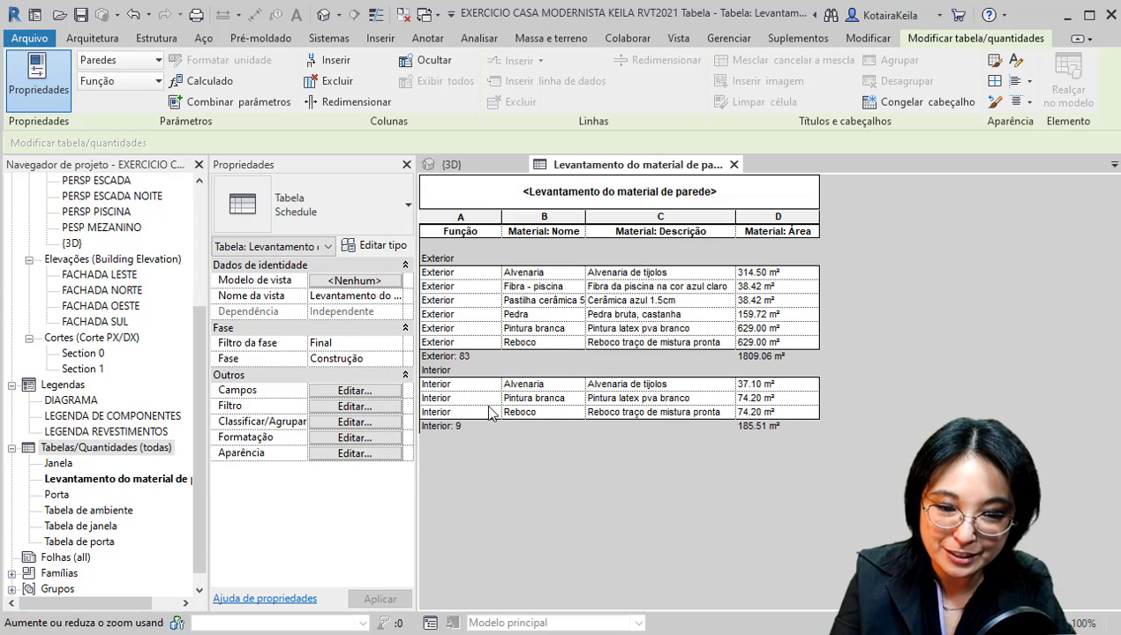
pyautogui.click(491, 408)
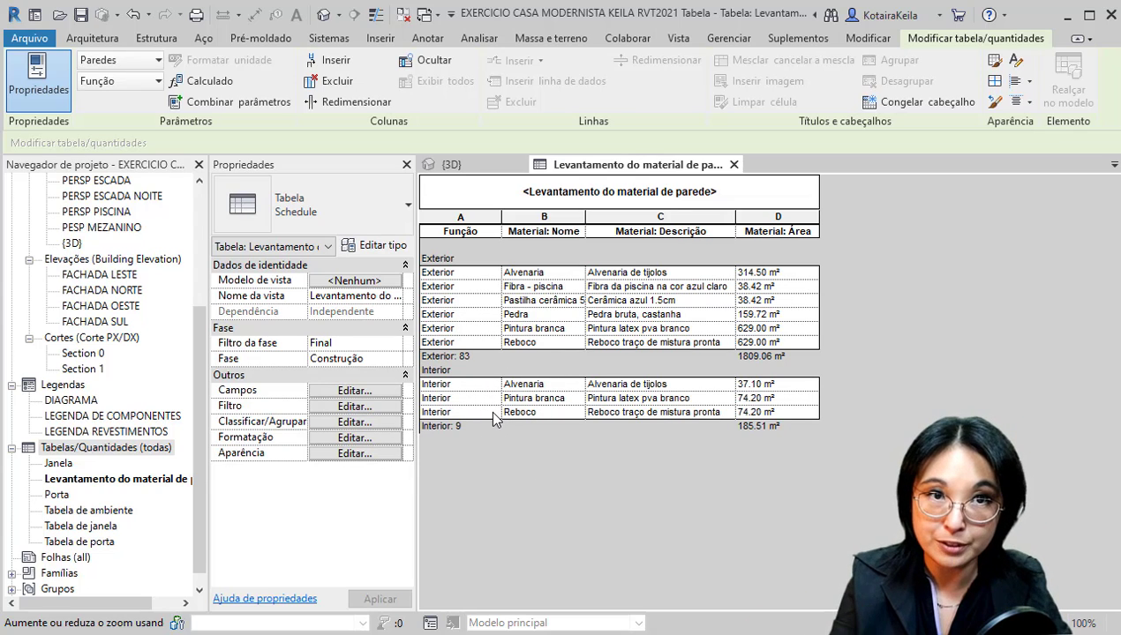
# Return to the 3D view and pull two sides of the section box in toward the house to trim surplus terrain
pyautogui.click(508, 165)
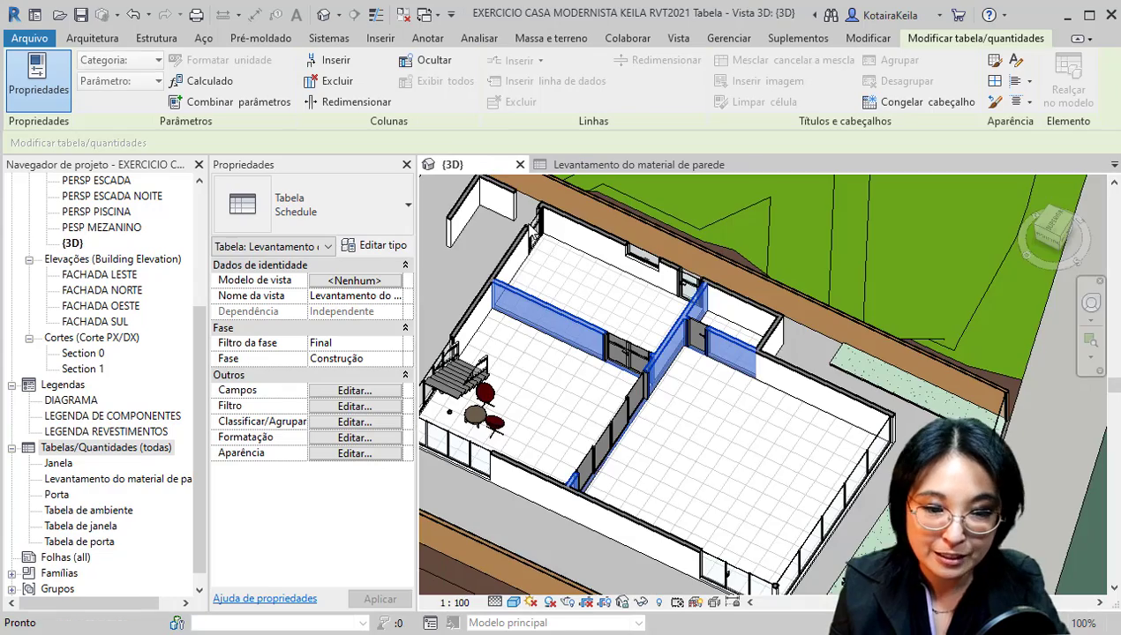
pyautogui.scroll(-4, 556, 325)
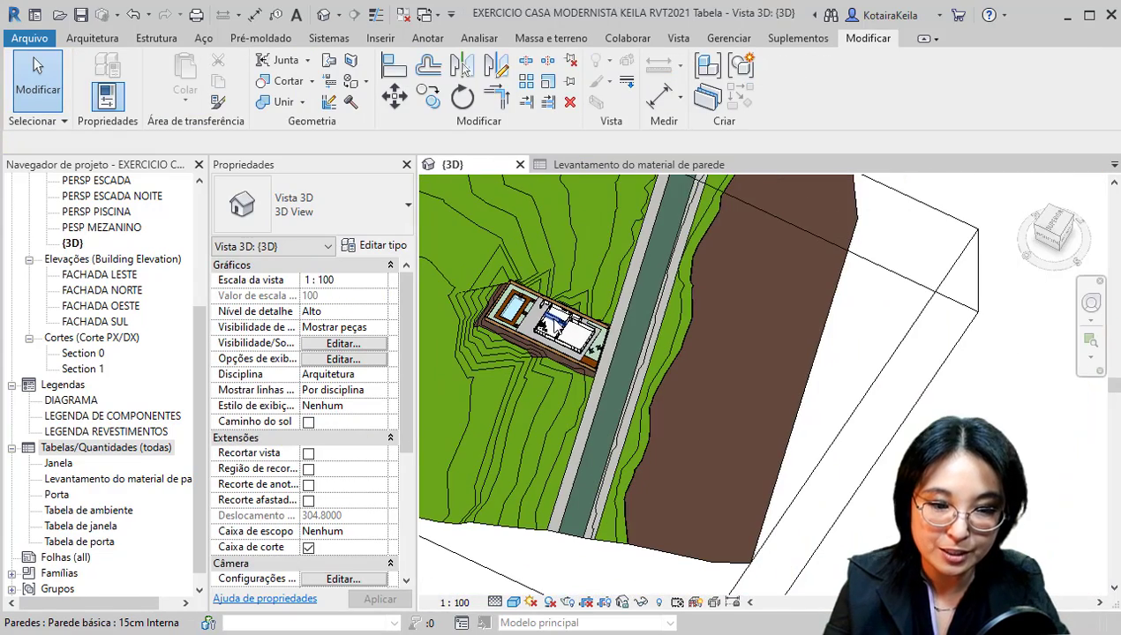
pyautogui.click(867, 404)
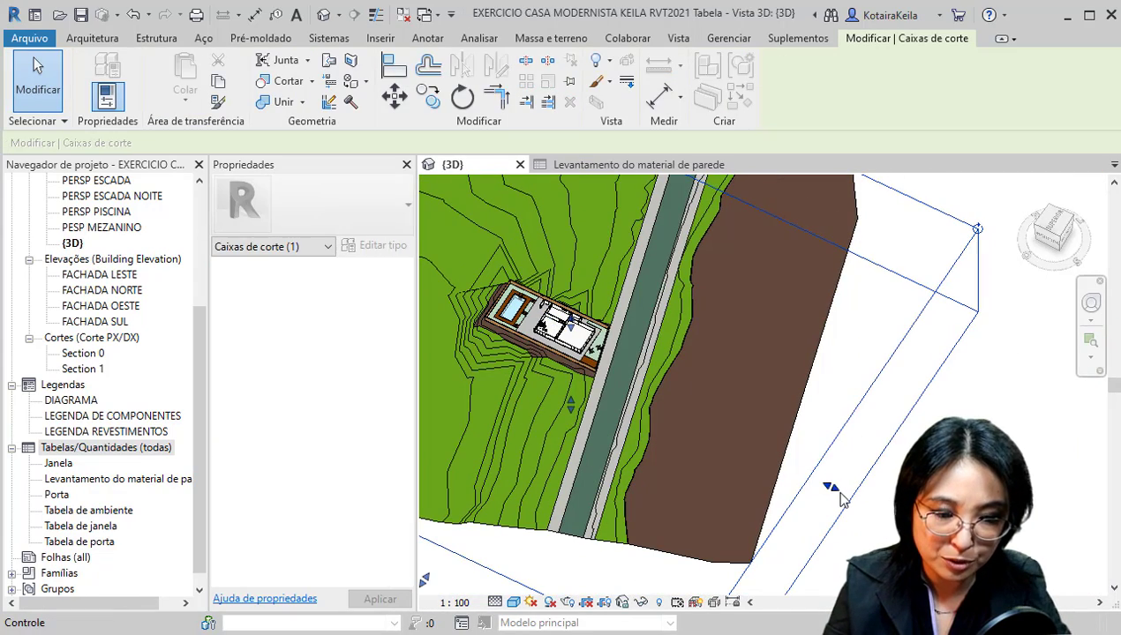
pyautogui.keyDown('shift'); pyautogui.moveTo(634, 384); pyautogui.dragTo(615, 420, button='middle'); pyautogui.keyUp('shift')
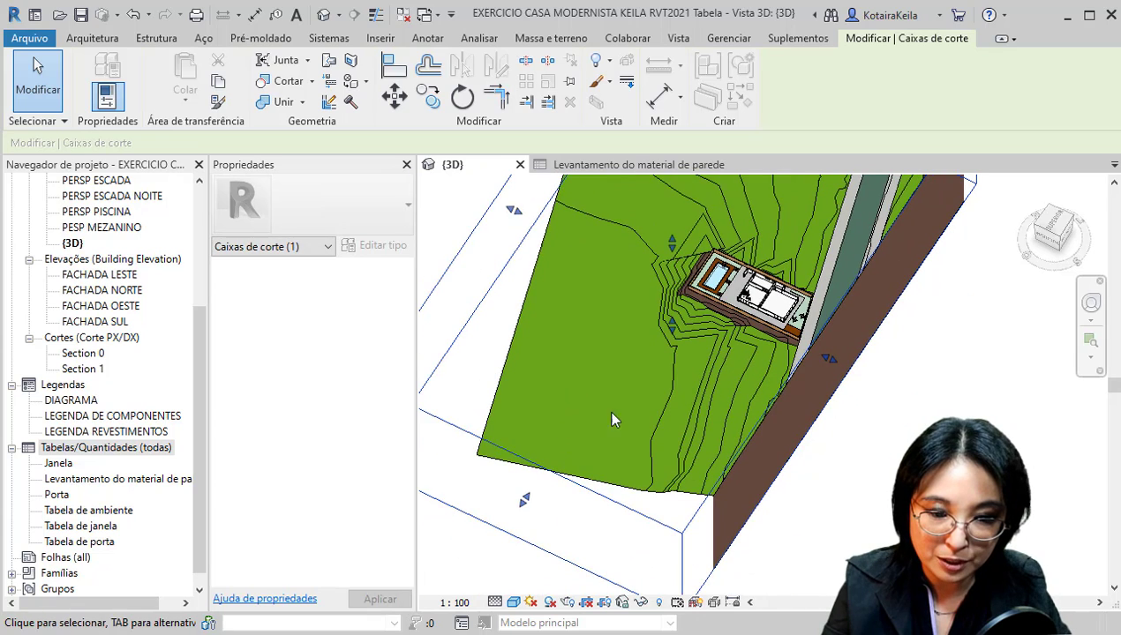
pyautogui.keyDown('shift'); pyautogui.moveTo(528, 493); pyautogui.dragTo(533, 374, button='middle'); pyautogui.keyUp('shift')
pyautogui.click(576, 276)
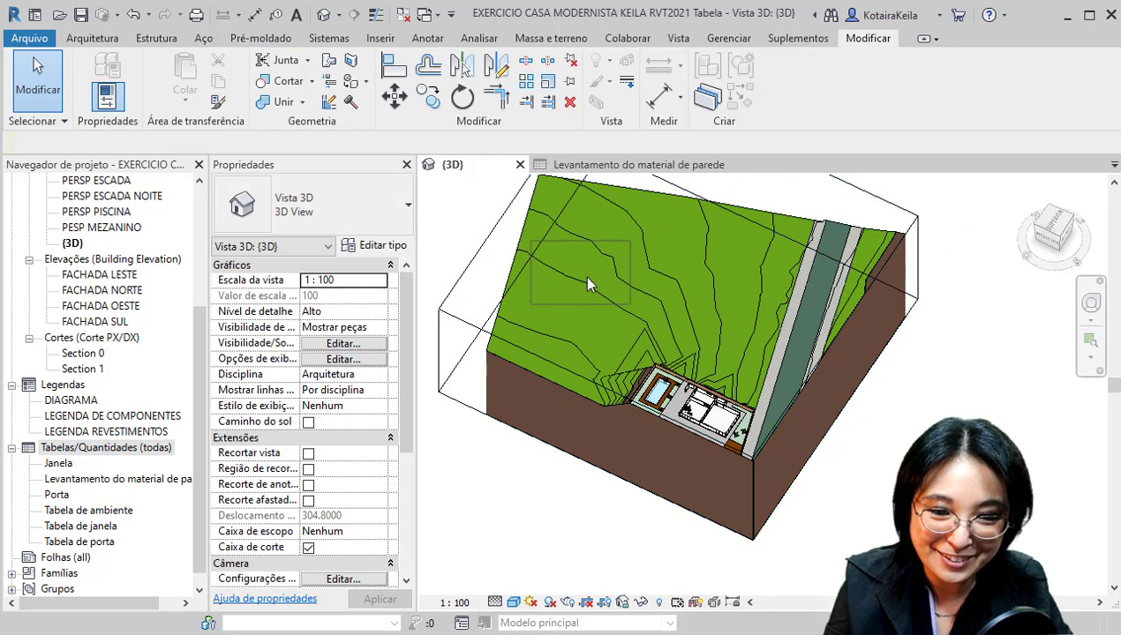
pyautogui.moveTo(531, 241); pyautogui.dragTo(486, 240)
pyautogui.click(485, 242)
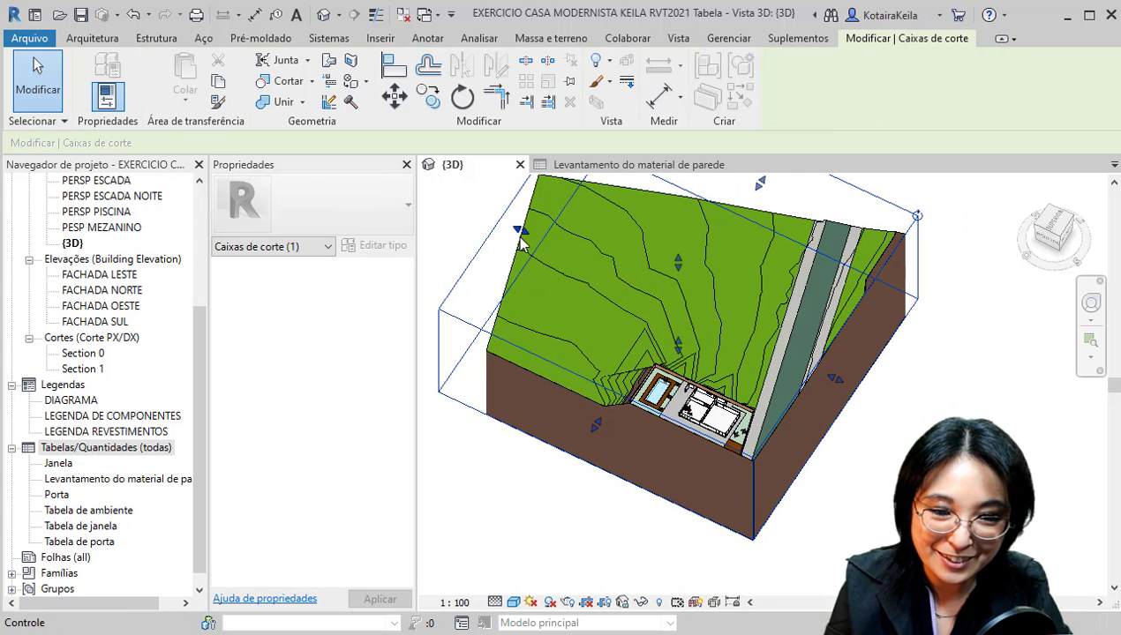
pyautogui.moveTo(599, 275); pyautogui.dragTo(653, 294)
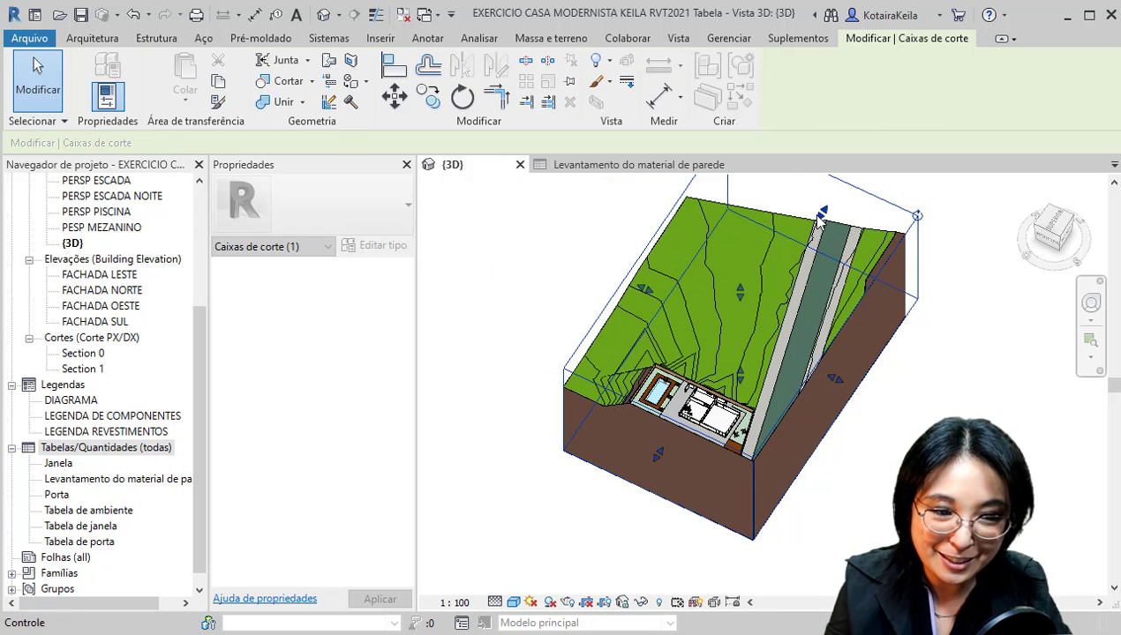
pyautogui.moveTo(820, 214); pyautogui.dragTo(709, 359)
pyautogui.moveTo(709, 359); pyautogui.dragTo(606, 261, button='middle')
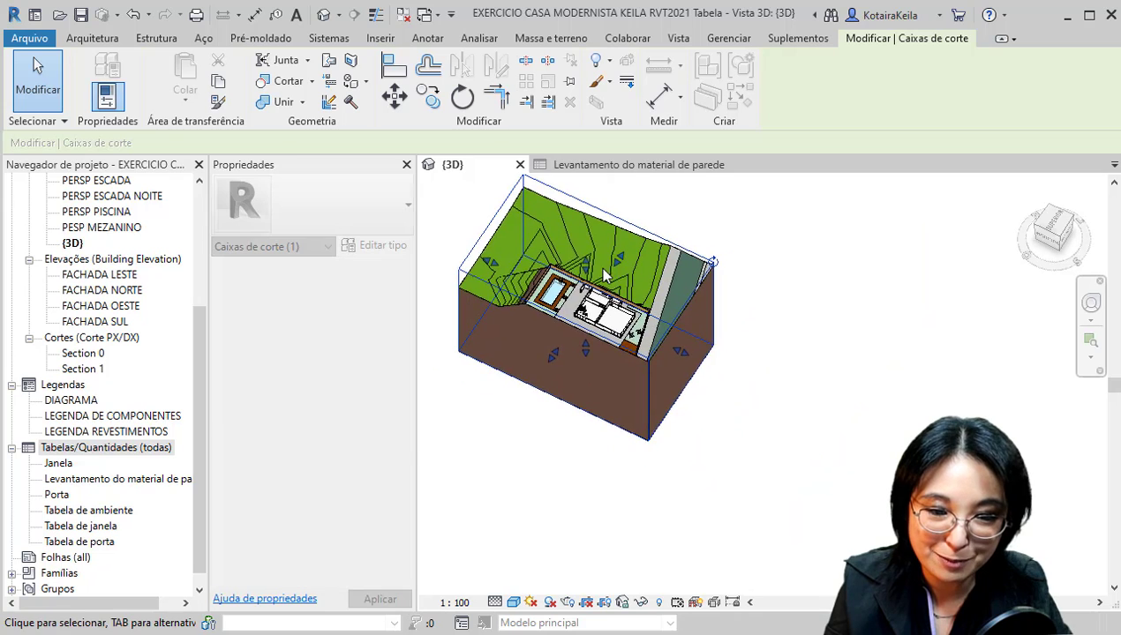
pyautogui.scroll(3, 598, 267)
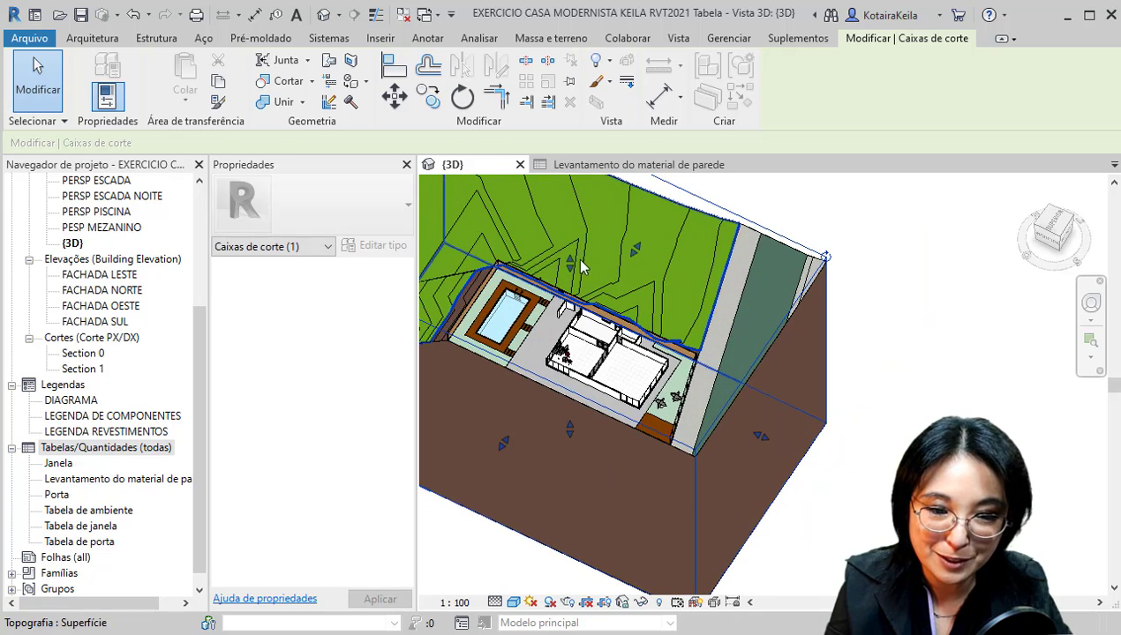
# Raise the top of the section box in the side view to expose the upper-floor rooms and walls
pyautogui.press('ctrl')
pyautogui.click(1049, 246)
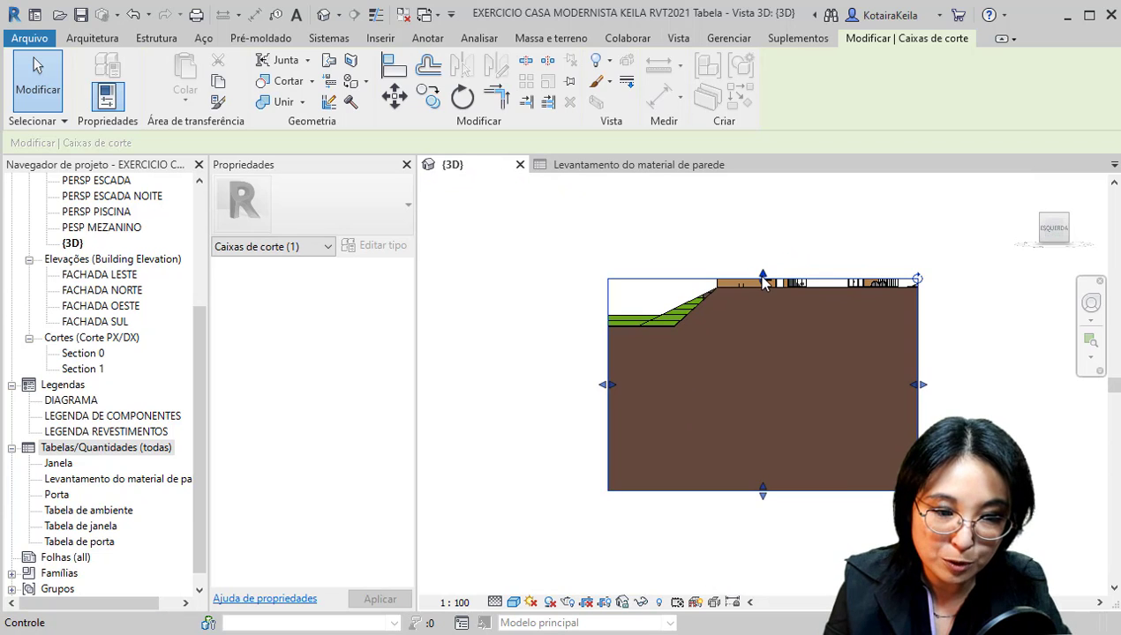
pyautogui.press('ctrl')
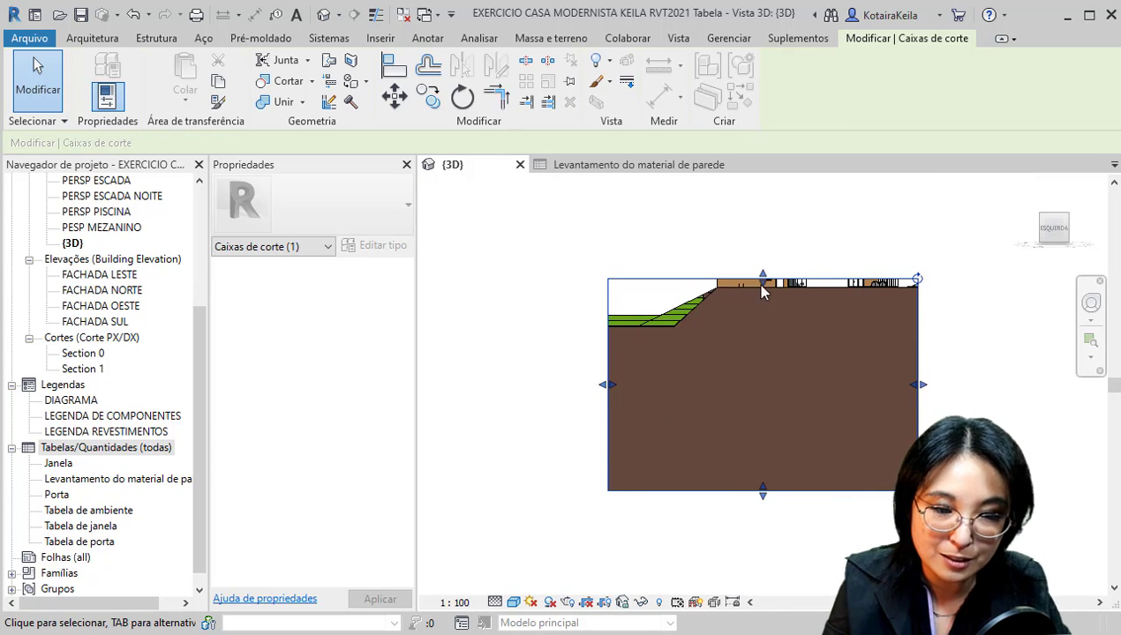
pyautogui.moveTo(765, 280); pyautogui.dragTo(764, 262)
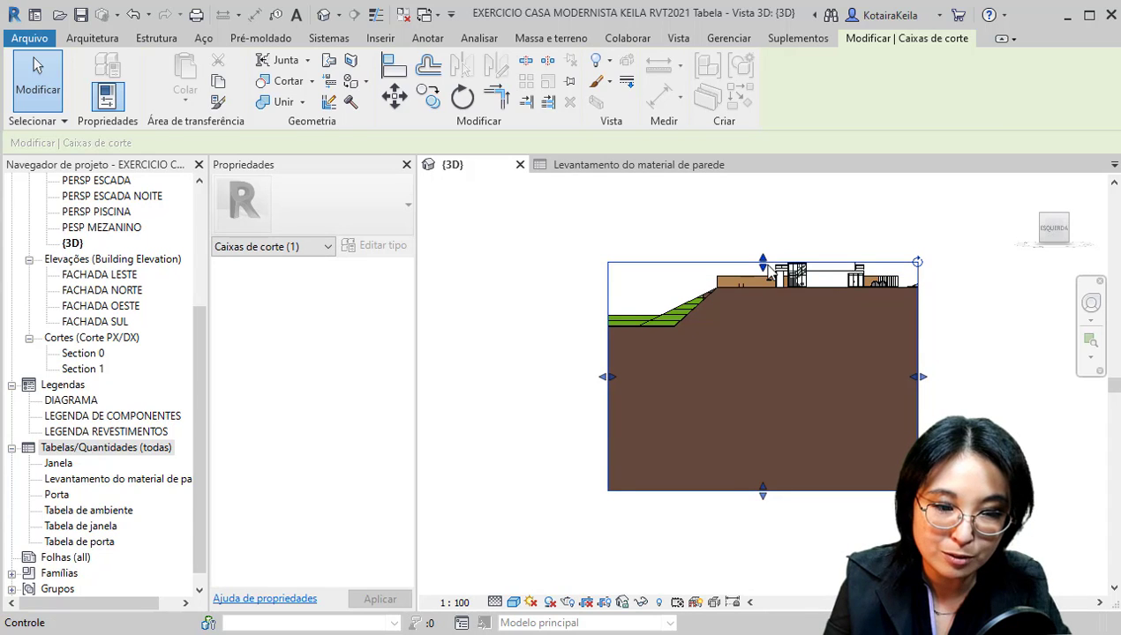
pyautogui.keyDown('shift'); pyautogui.moveTo(874, 251); pyautogui.dragTo(736, 458, button='middle'); pyautogui.keyUp('shift')
pyautogui.scroll(3, 768, 345)
pyautogui.scroll(4, 763, 341)
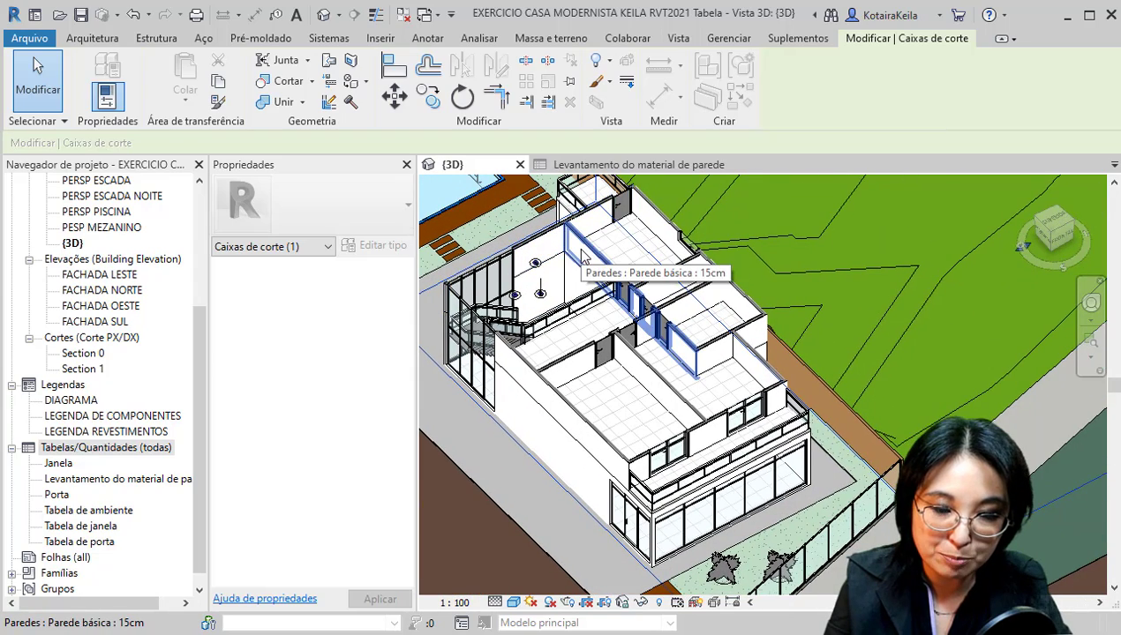
# Split the 15cm upper-floor wall between the small room and the adjoining bedroom where the outer wall meets it
pyautogui.click(666, 282)
pyautogui.keyDown('ctrl'); pyautogui.click(675, 300); pyautogui.keyUp('ctrl')
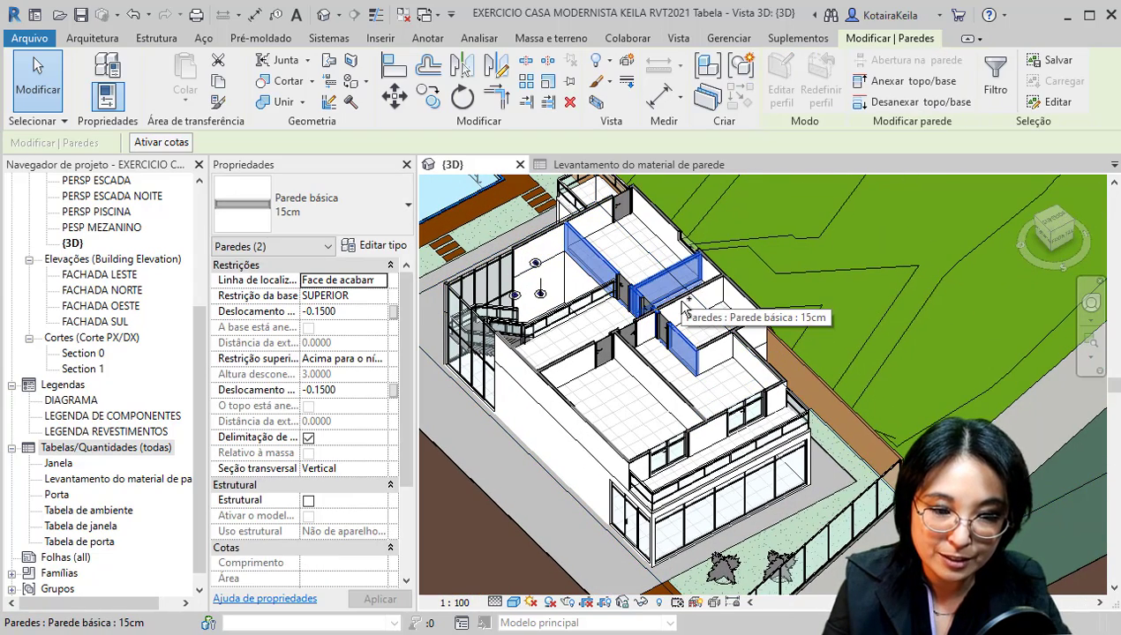
pyautogui.press('Escape')
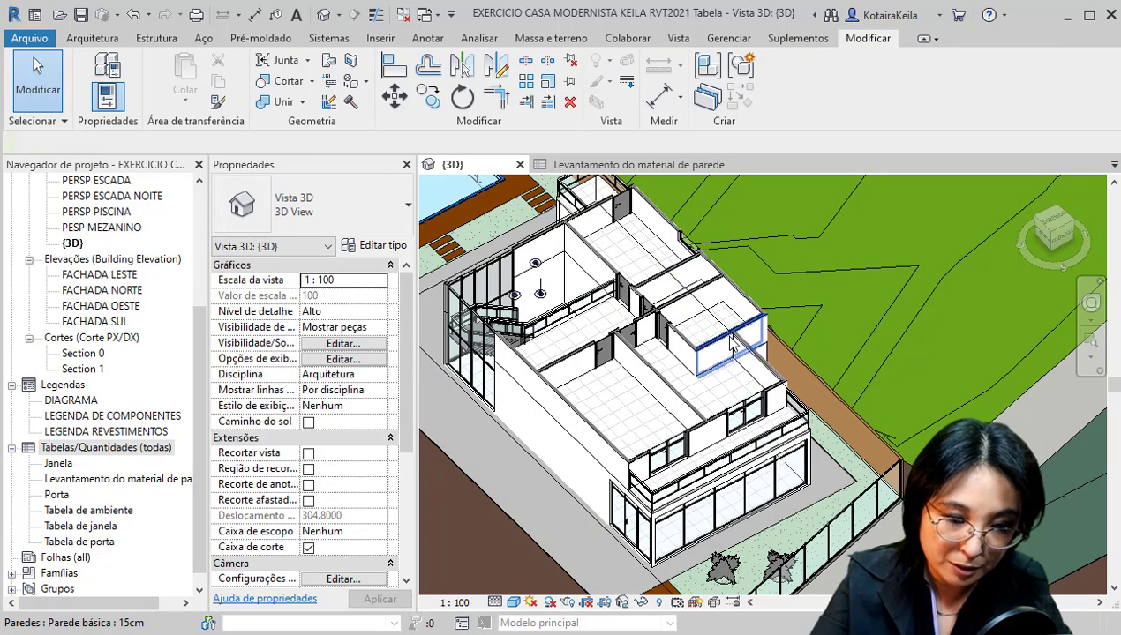
pyautogui.click(526, 62)
pyautogui.scroll(5, 713, 295)
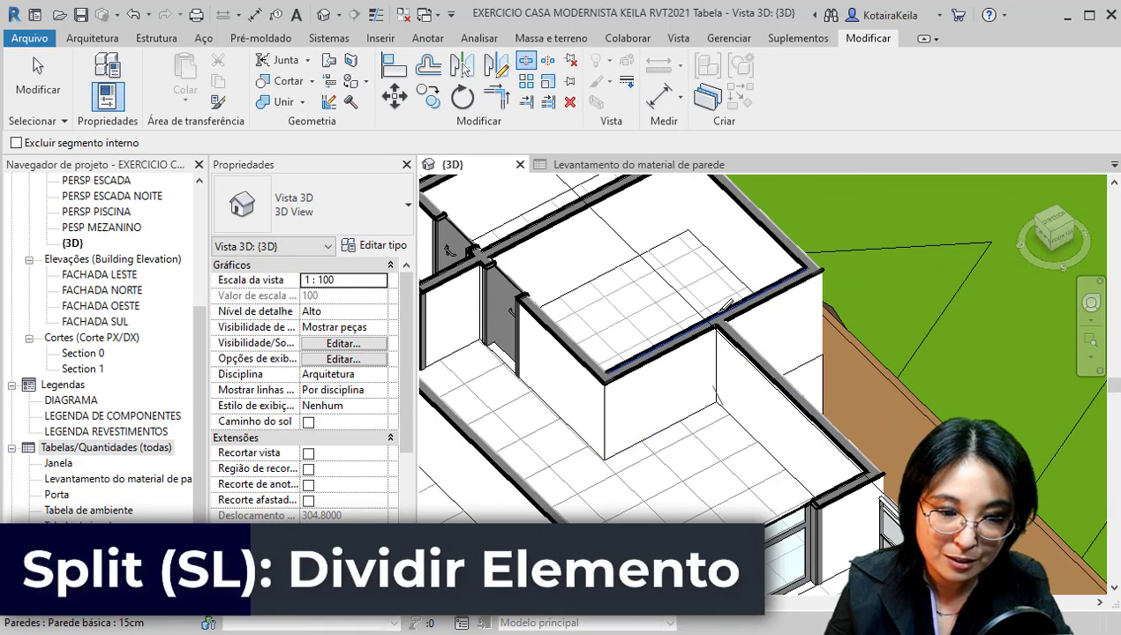
pyautogui.scroll(-5, 727, 302)
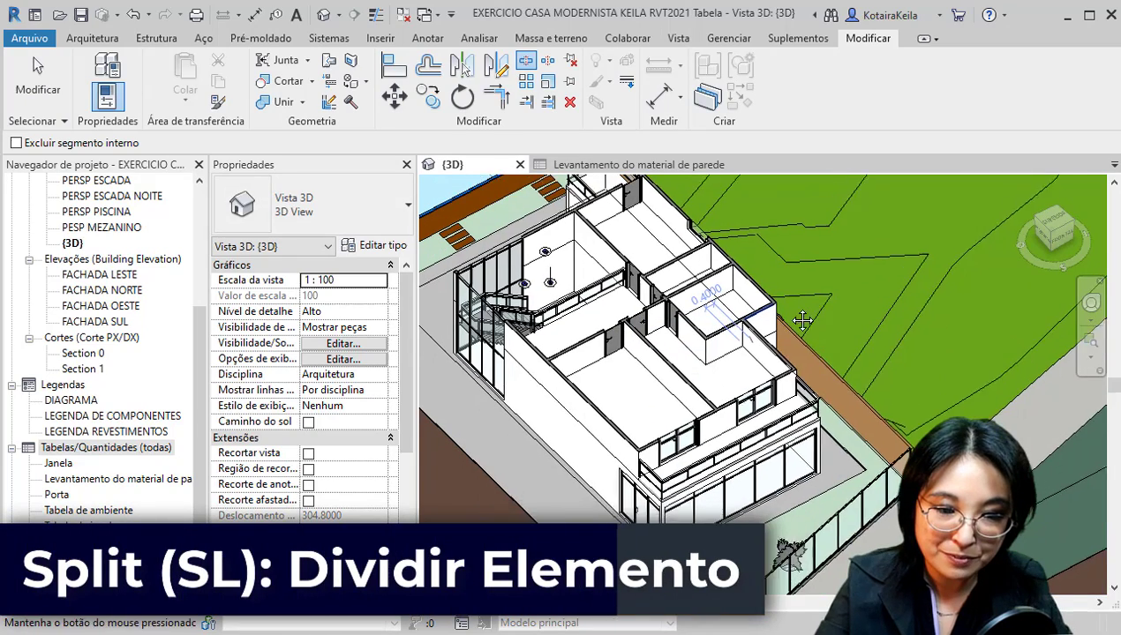
pyautogui.press('Escape')
# Select the five internal upper-floor walls, change their type to 15cm Interna, and review the wall material takeoff
pyautogui.click(756, 325)
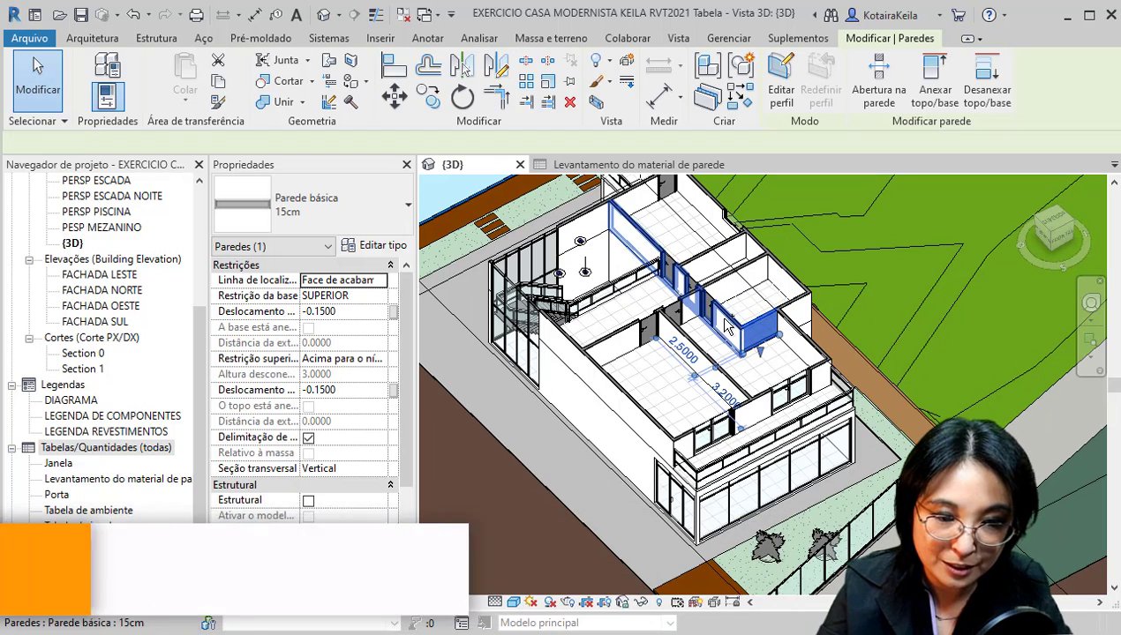
pyautogui.keyDown('ctrl'); pyautogui.click(731, 282); pyautogui.keyUp('ctrl')
pyautogui.keyDown('ctrl'); pyautogui.click(707, 257); pyautogui.keyUp('ctrl')
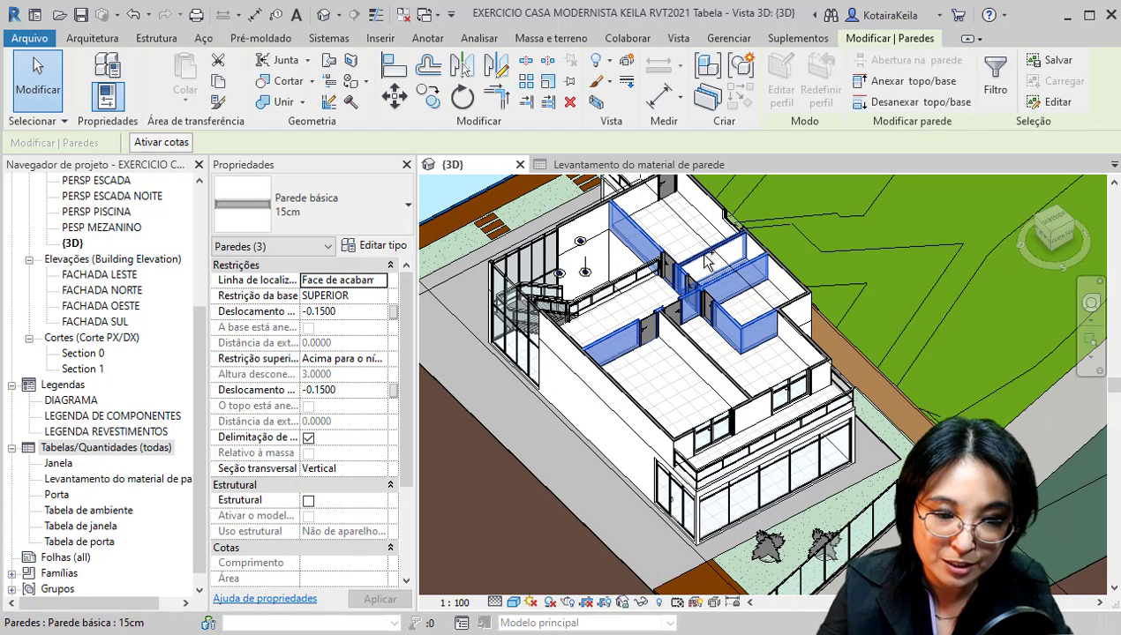
pyautogui.keyDown('ctrl'); pyautogui.click(708, 262); pyautogui.keyUp('ctrl')
pyautogui.keyDown('ctrl'); pyautogui.click(687, 351); pyautogui.keyUp('ctrl')
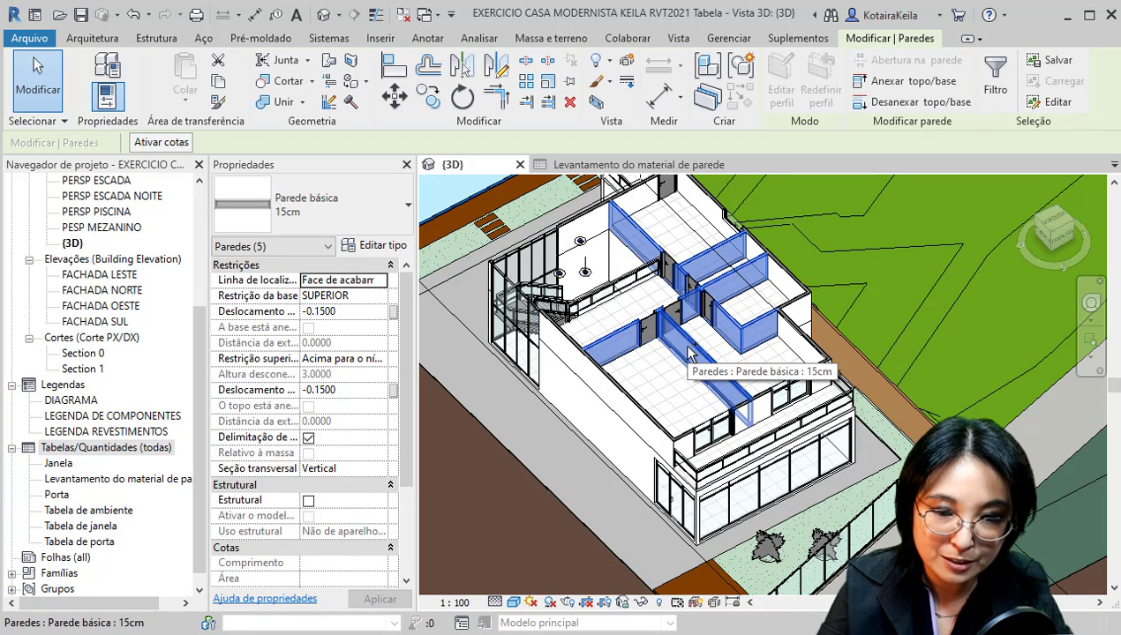
pyautogui.click(352, 213)
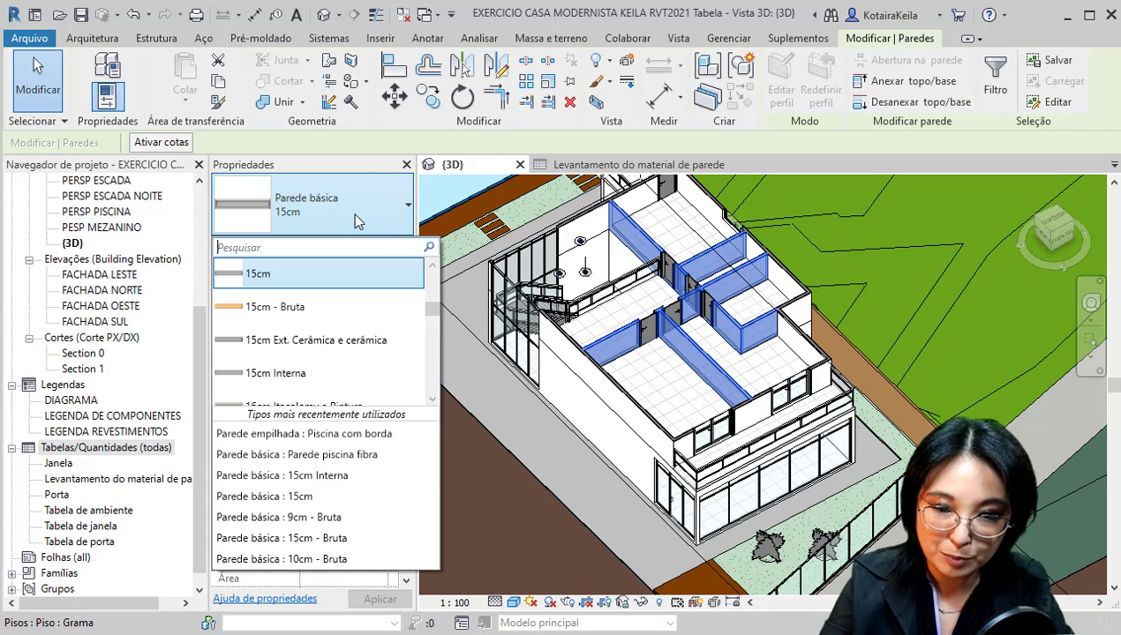
pyautogui.click(295, 224)
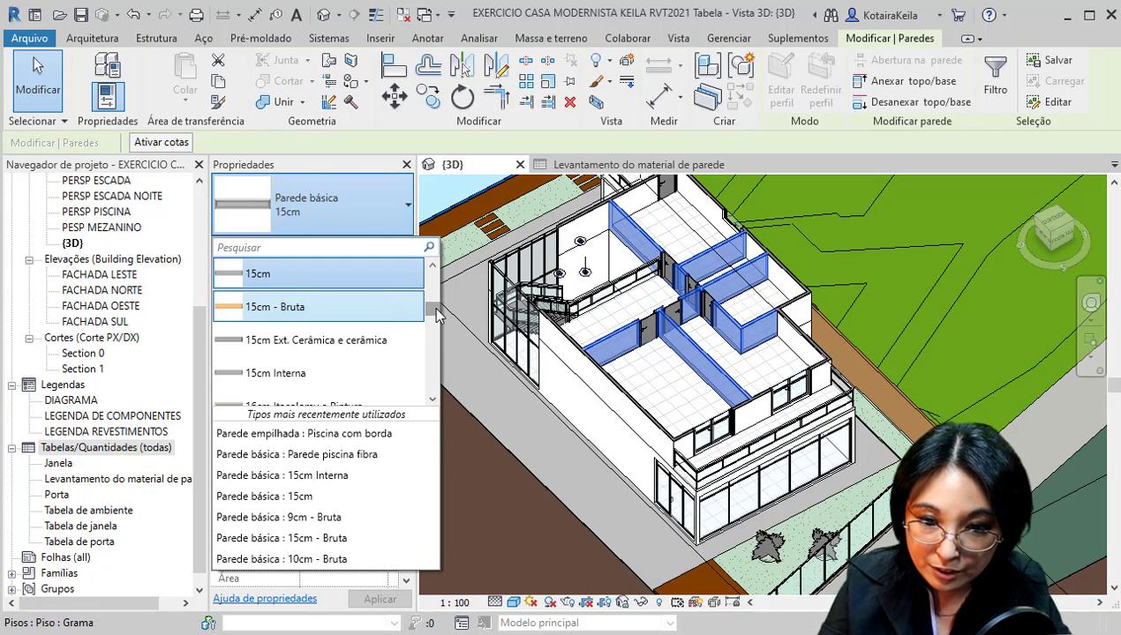
pyautogui.click(339, 370)
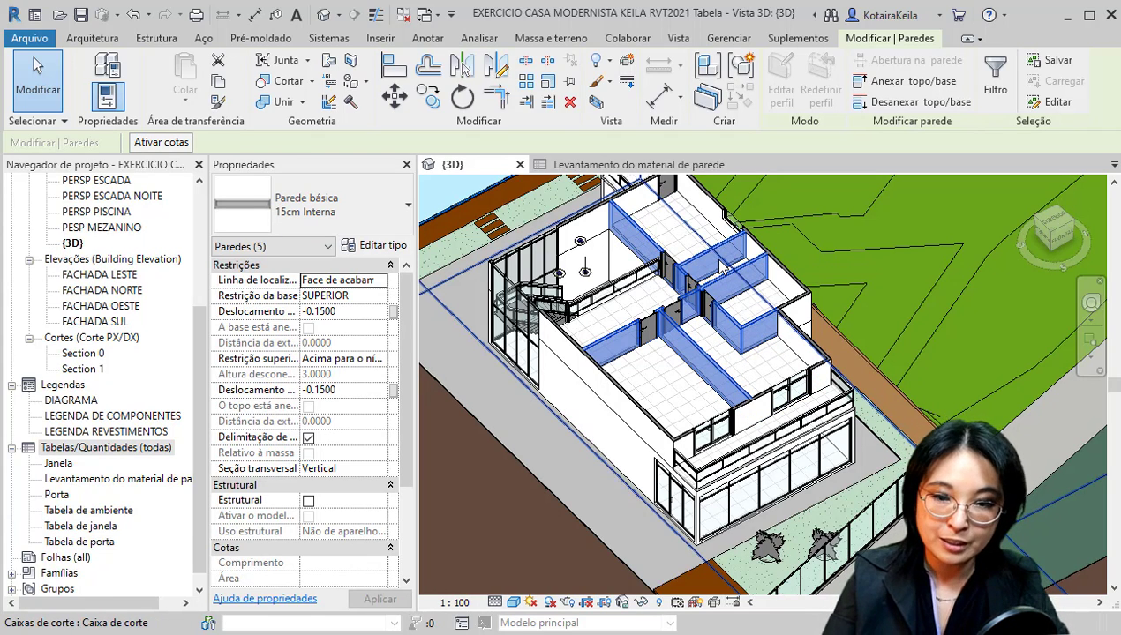
pyautogui.click(633, 166)
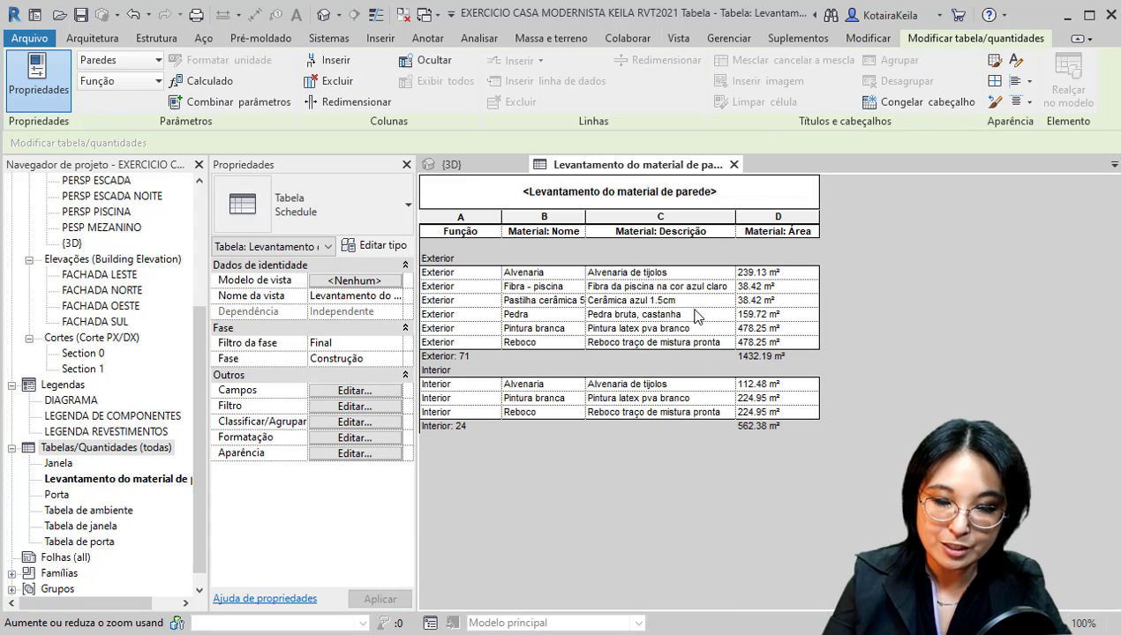
# Raise the top of the section box in the 3D view above the house to reveal the roof and parapet
pyautogui.click(472, 167)
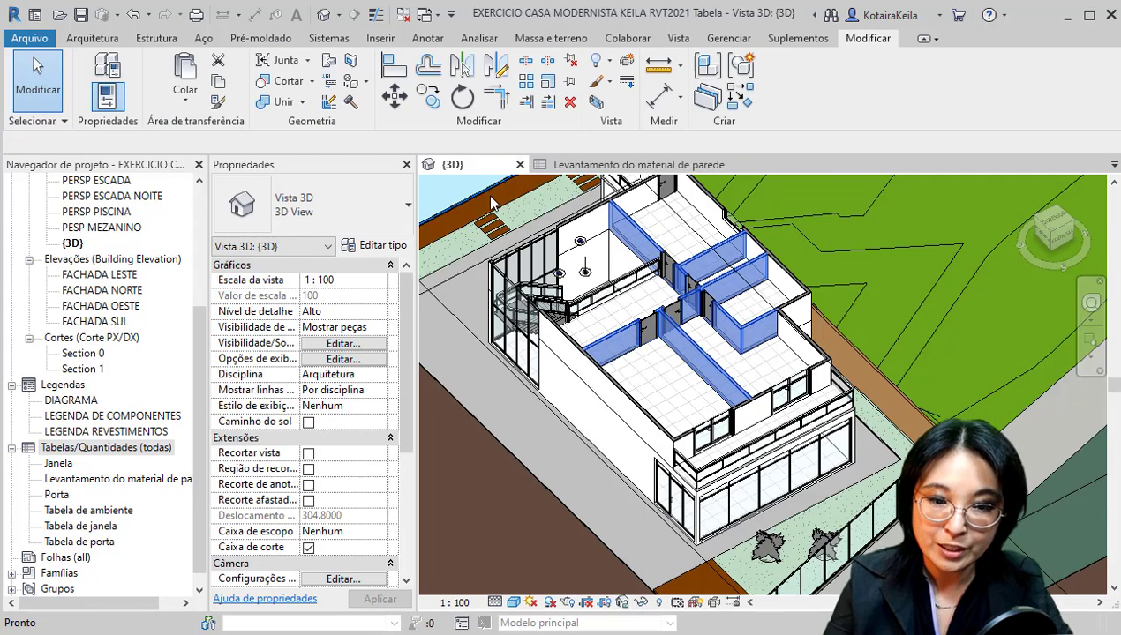
pyautogui.scroll(-2, 523, 353)
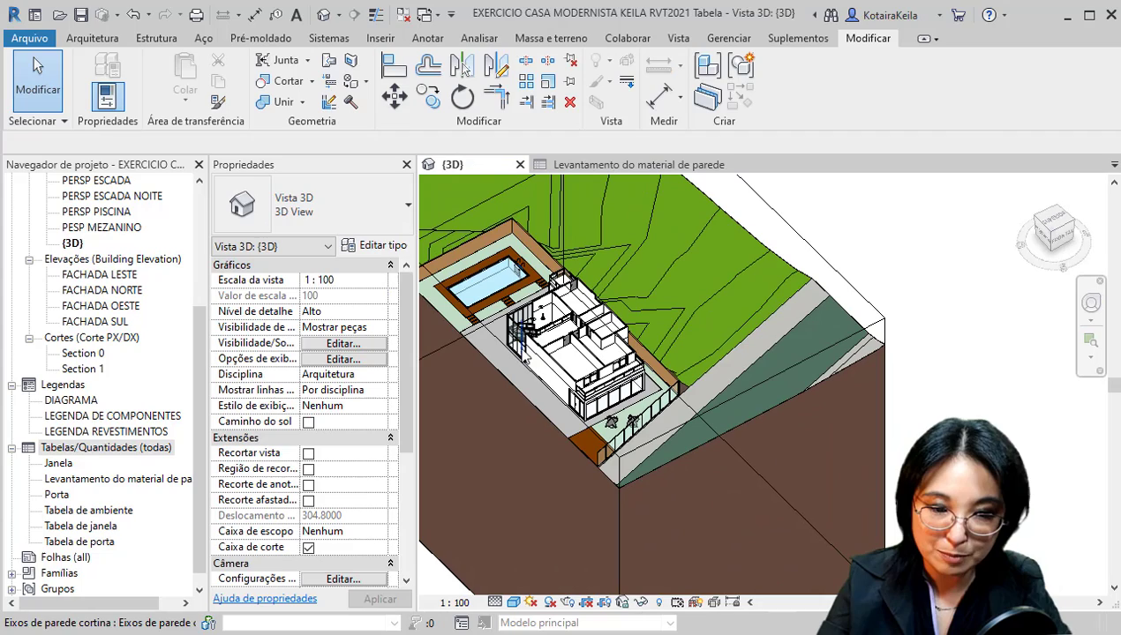
pyautogui.click(838, 272)
pyautogui.keyDown('shift'); pyautogui.moveTo(624, 369); pyautogui.dragTo(680, 342, button='middle'); pyautogui.keyUp('shift')
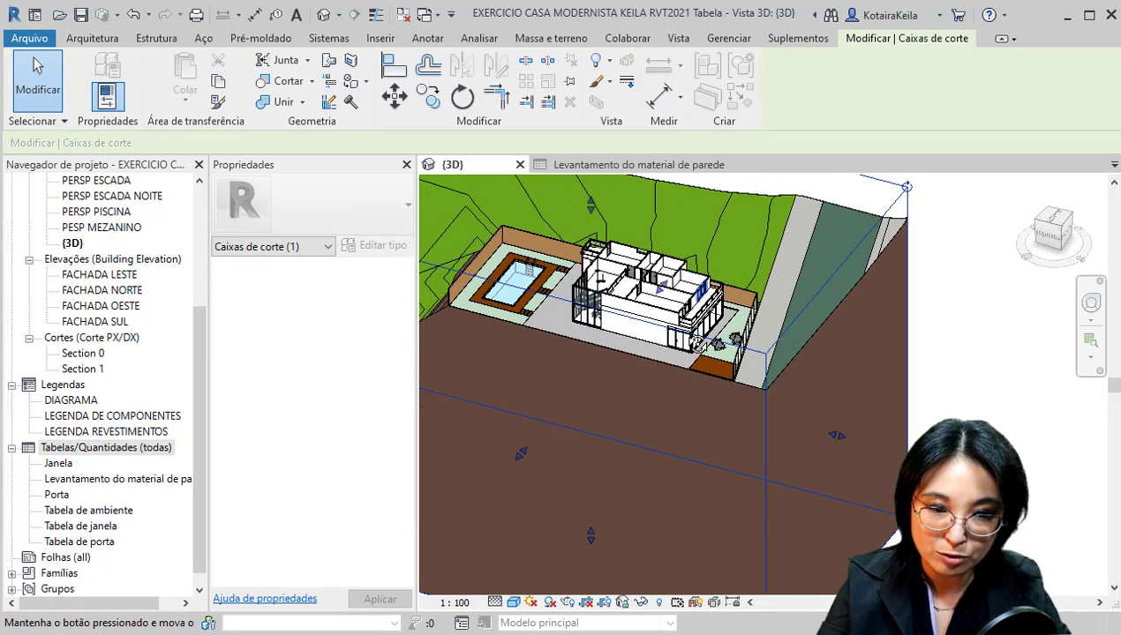
pyautogui.moveTo(663, 386); pyautogui.dragTo(639, 523, button='middle')
pyautogui.moveTo(565, 344); pyautogui.dragTo(569, 278)
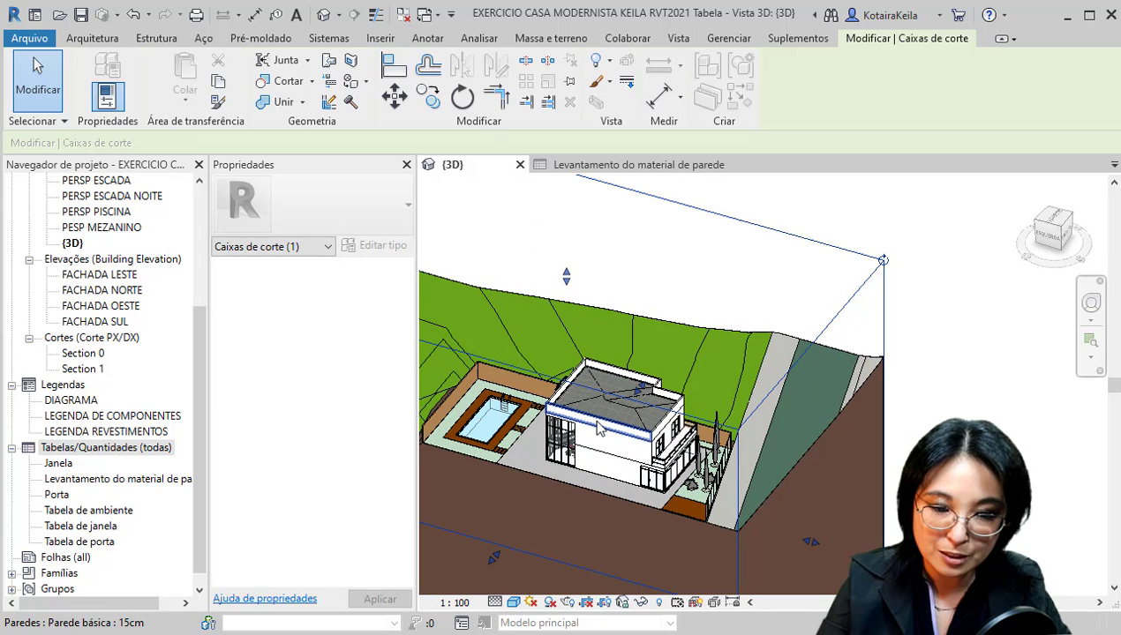
# Select the whole chain of parapet walls around the roof and duplicate their 15cm type as "15cm platibanda"
pyautogui.press('Tab')
pyautogui.click(599, 428)
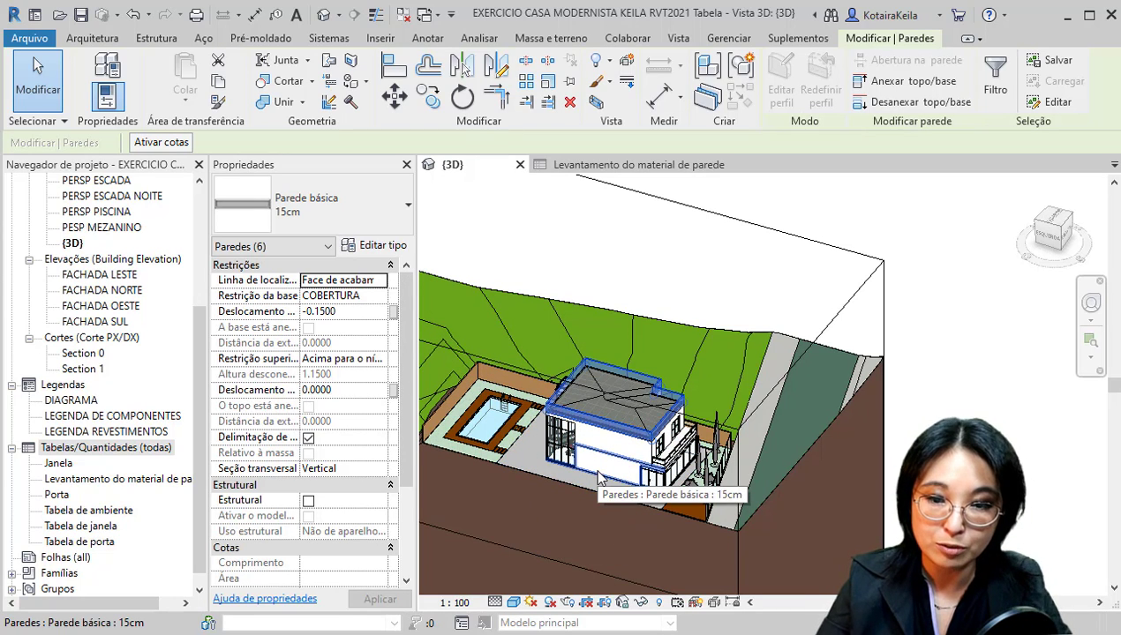
pyautogui.click(382, 250)
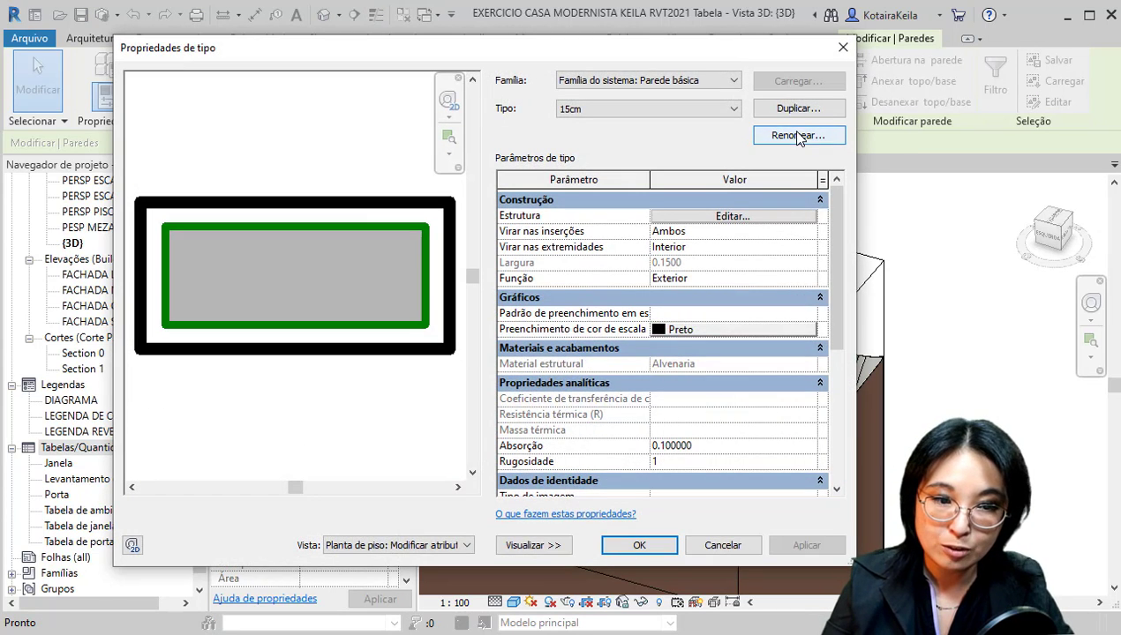
pyautogui.click(798, 109)
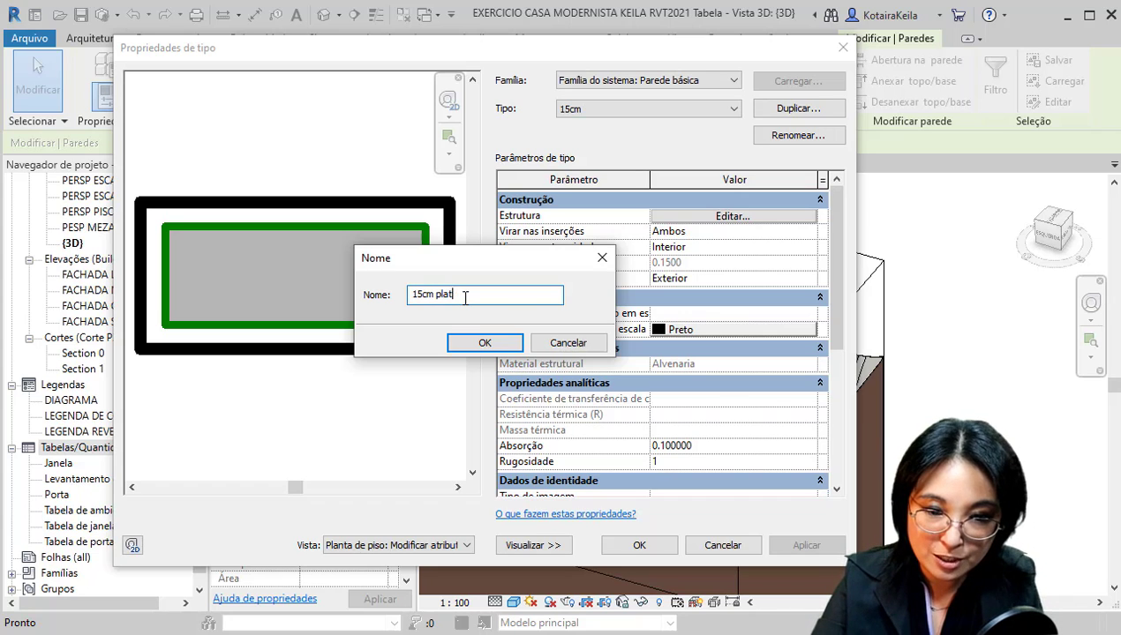
pyautogui.press('Return')
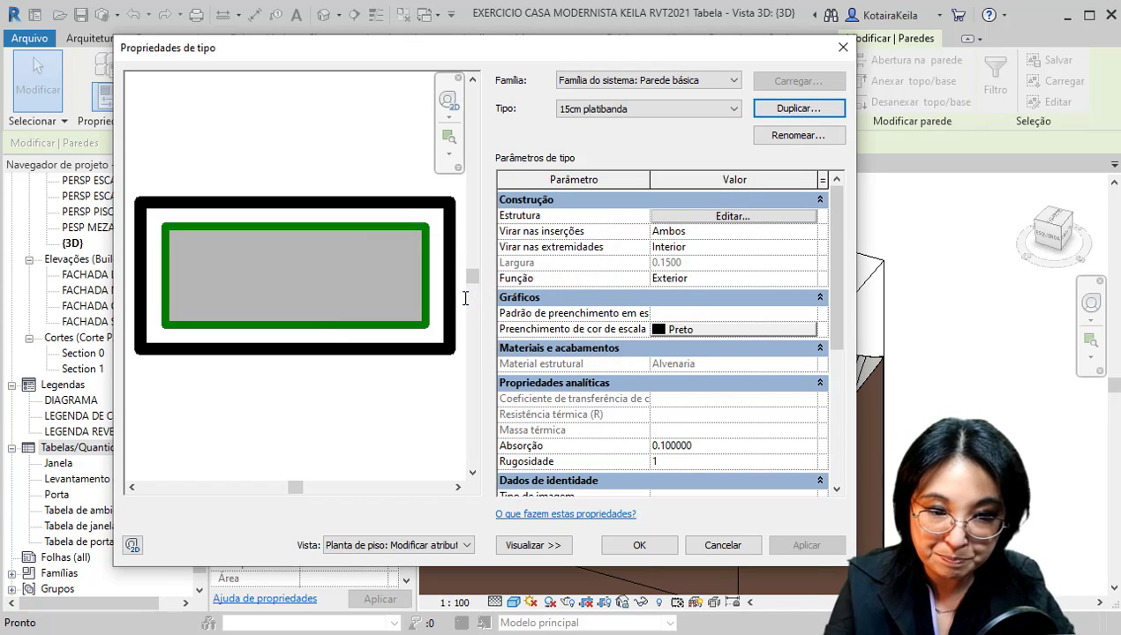
# Set the function of the 15cm platibanda wall type to Sofito
pyautogui.click(752, 279)
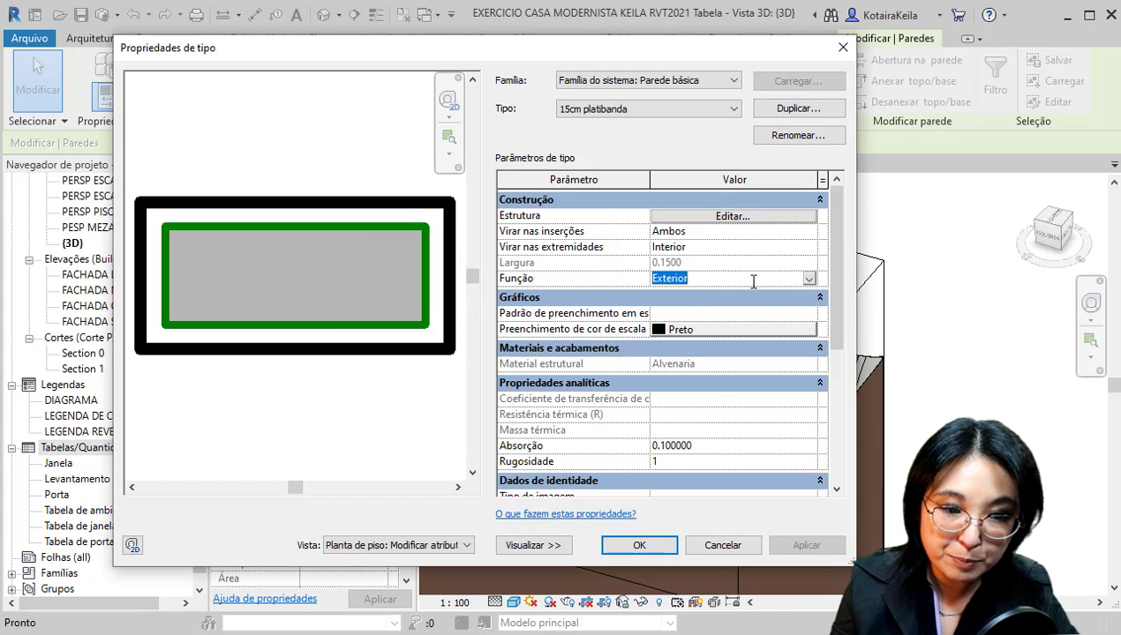
pyautogui.click(809, 280)
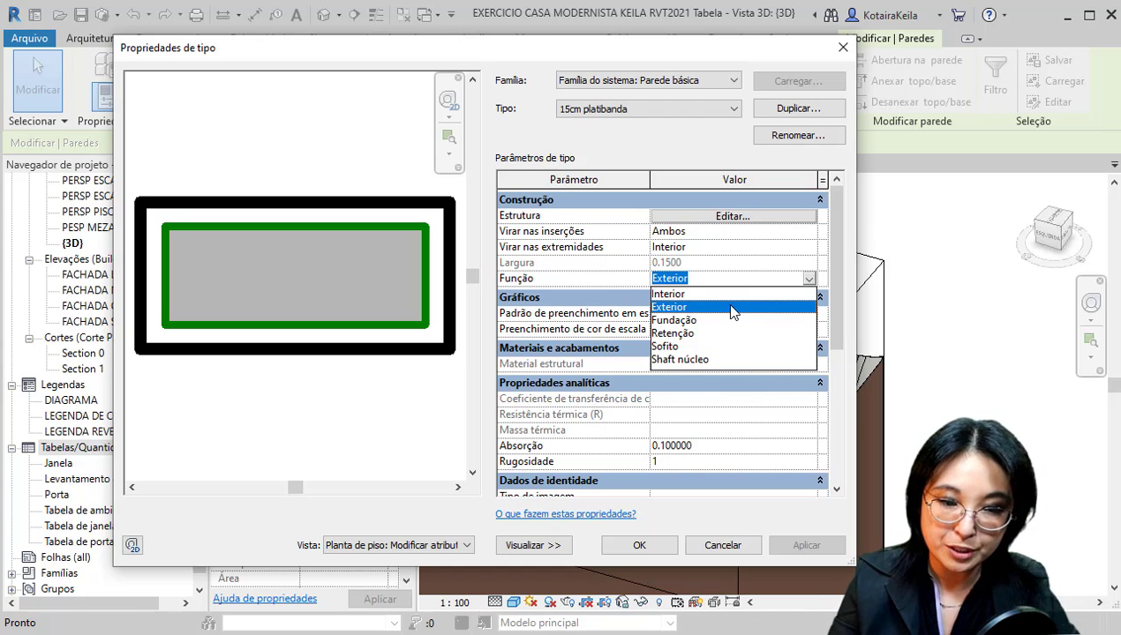
pyautogui.click(671, 347)
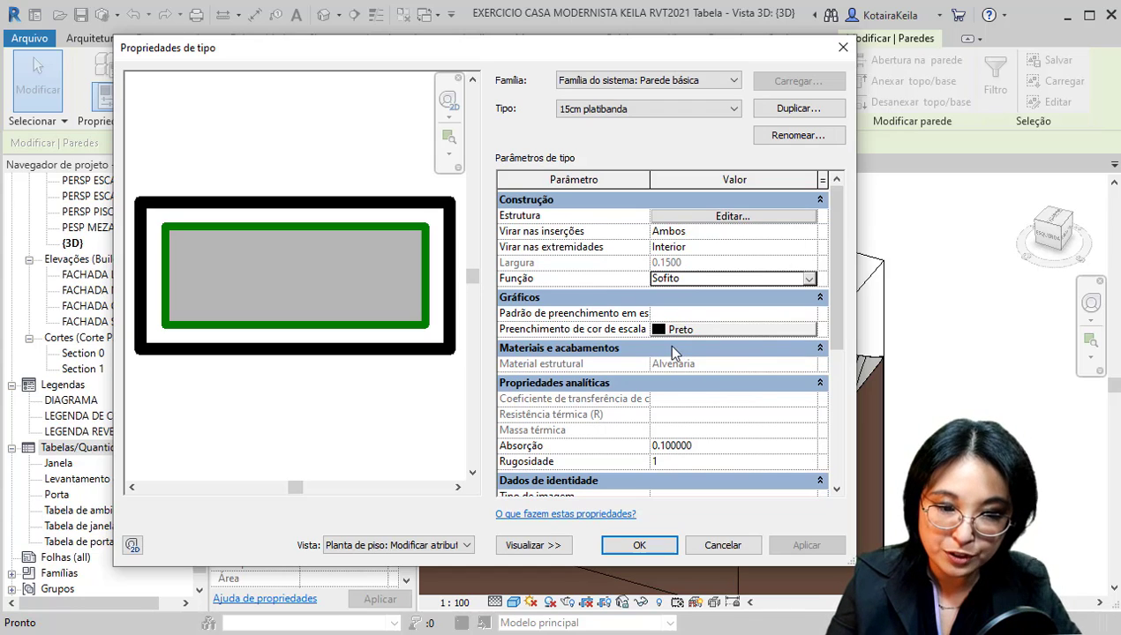
# Confirm the 15cm platibanda type properties and open the wall material takeoff
pyautogui.click(664, 546)
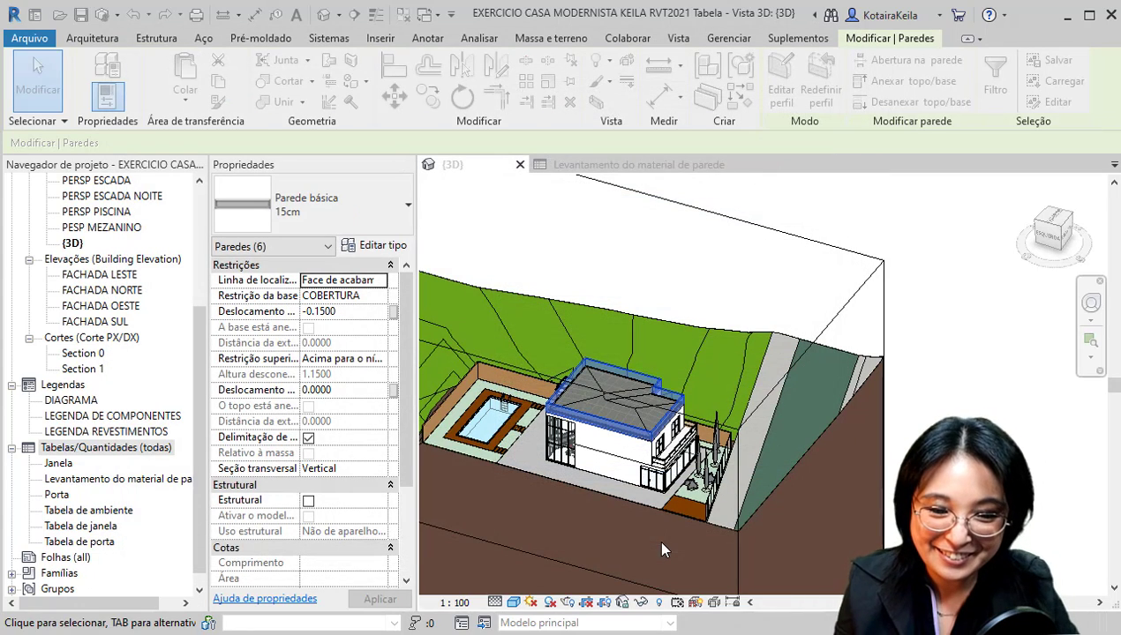
pyautogui.click(657, 168)
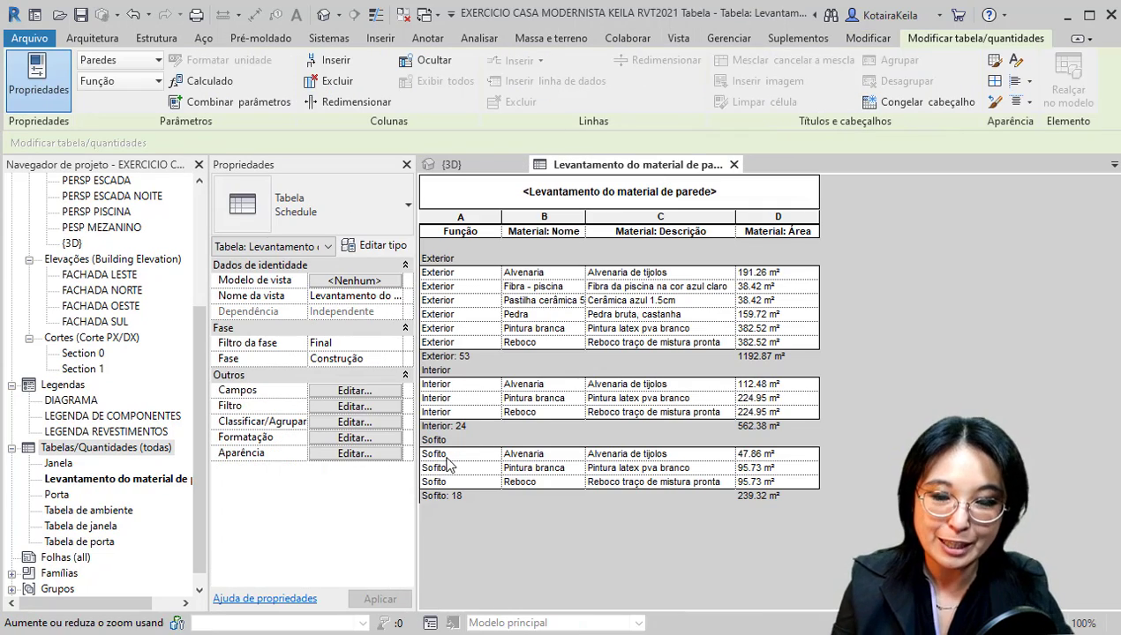
# Change the function of the parapet painting row in the takeoff to Exterior, applying it to all 15cm platibanda walls
pyautogui.click(447, 465)
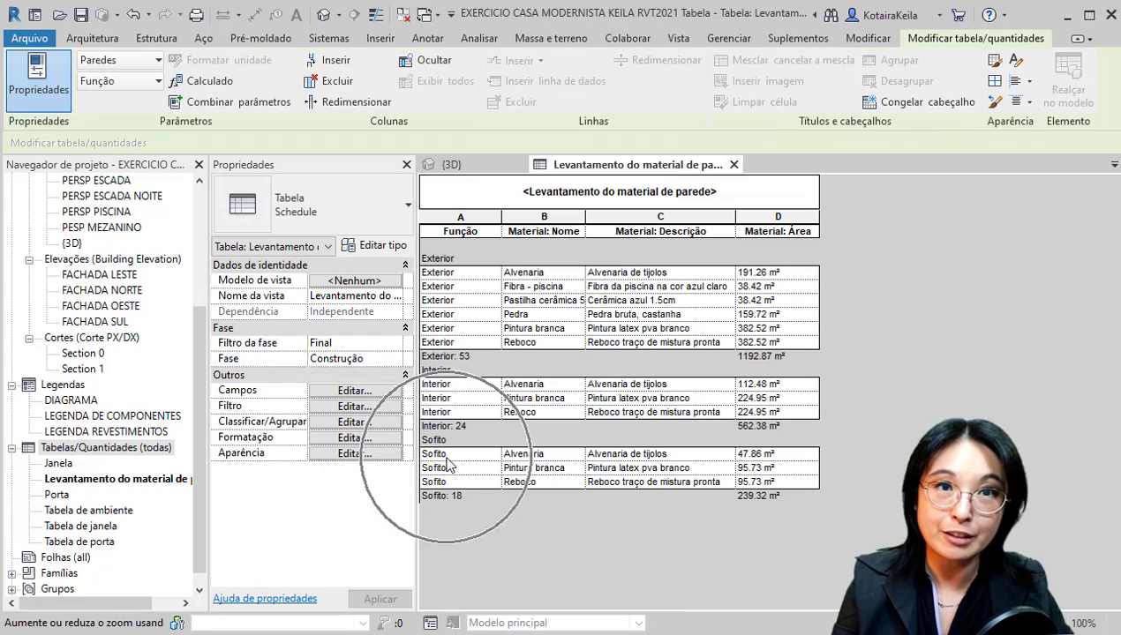
pyautogui.click(494, 473)
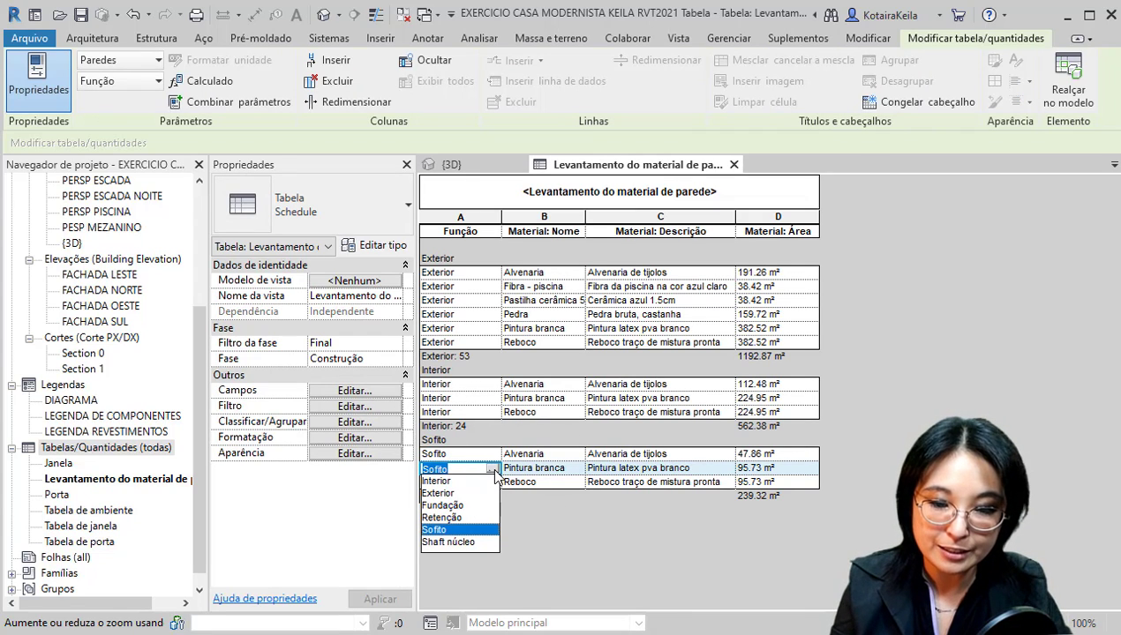
pyautogui.click(444, 495)
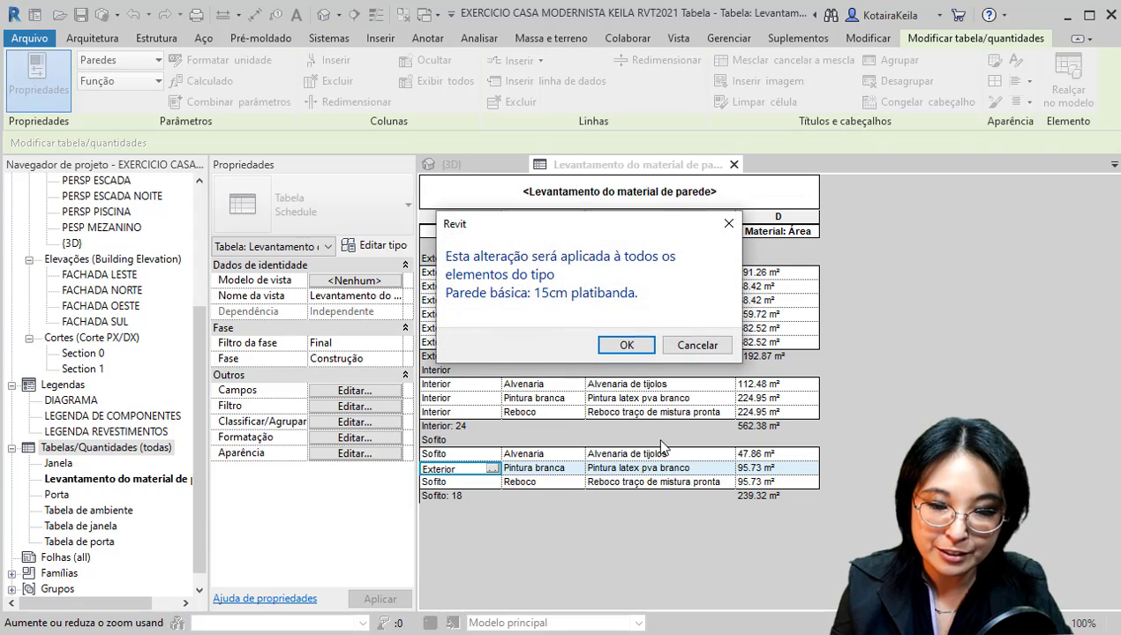
pyautogui.click(626, 347)
pyautogui.press('ctrl')
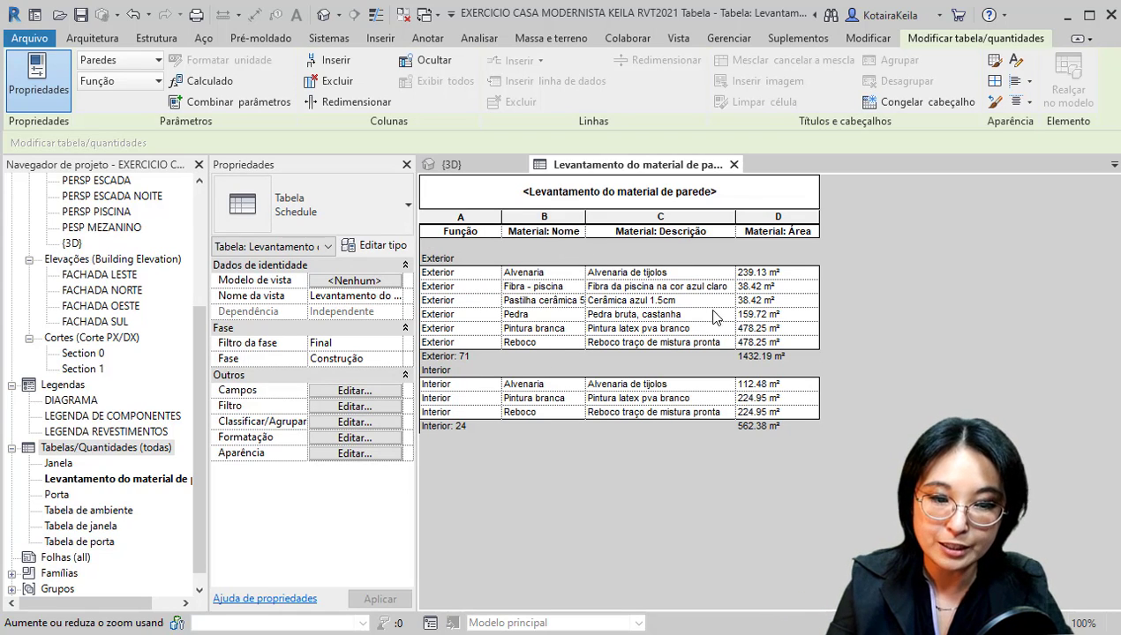
pyautogui.press('ctrl')
pyautogui.press('ctrl')
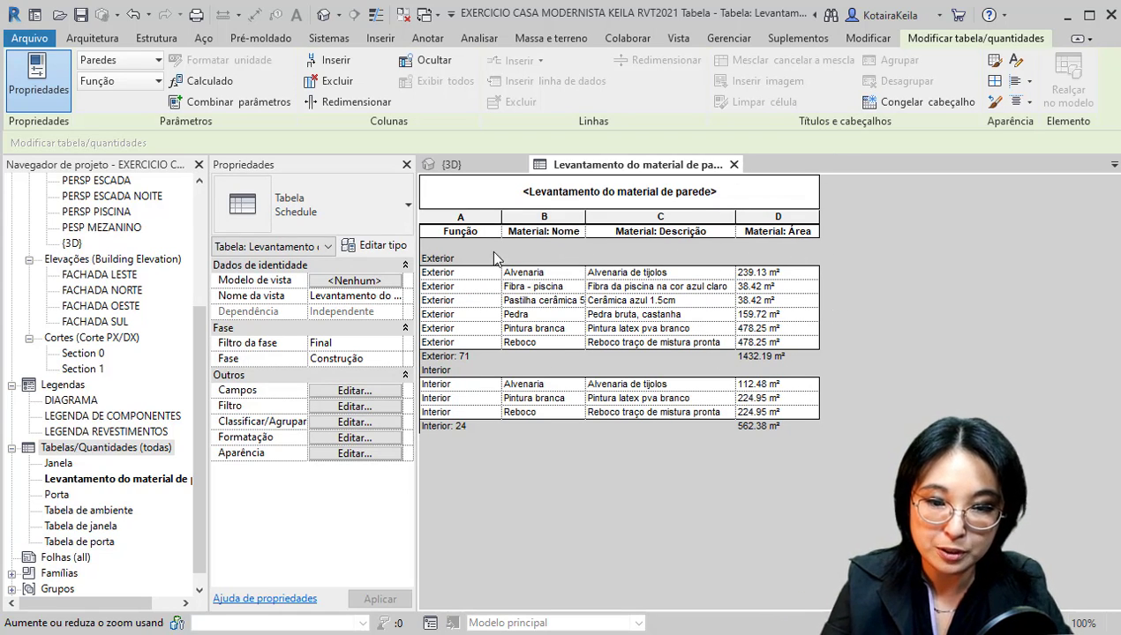
pyautogui.press('ctrl')
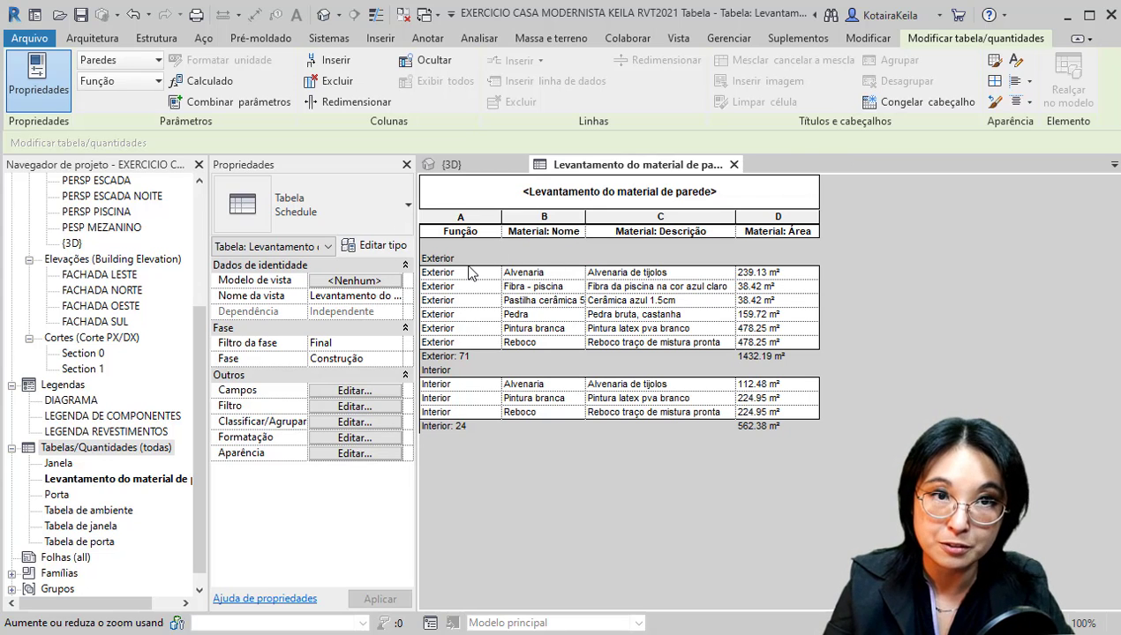
# Set the function of the roof parapet walls' 15cm platibanda type to Sofito from the 3D view and reopen the wall material takeoff
pyautogui.click(485, 168)
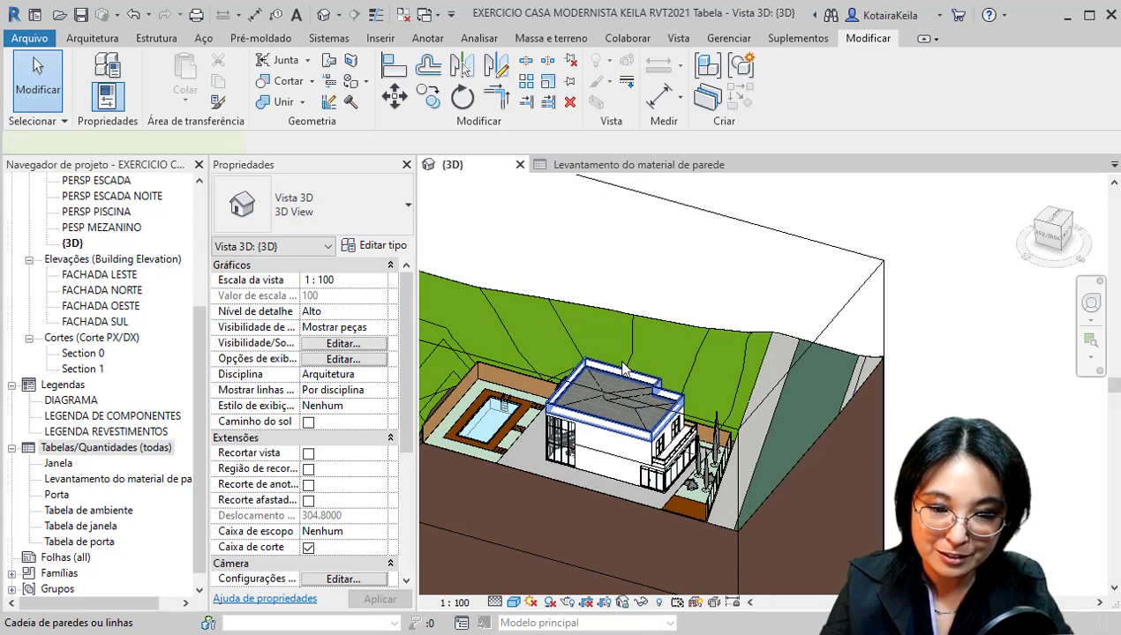
pyautogui.click(623, 369)
pyautogui.click(357, 210)
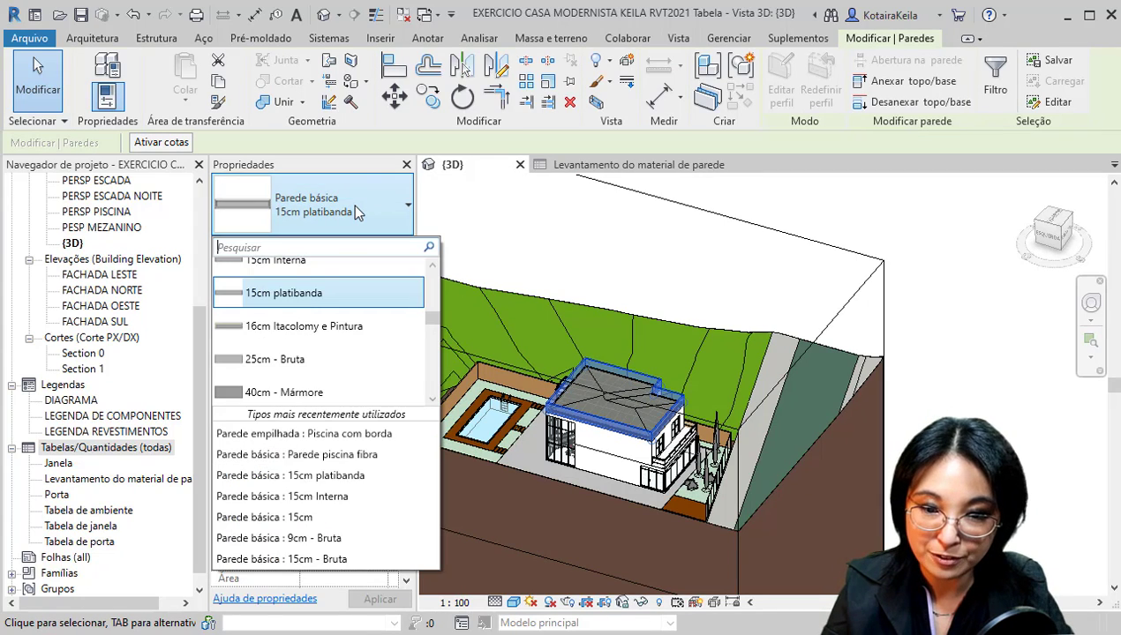
pyautogui.click(291, 294)
pyautogui.click(380, 248)
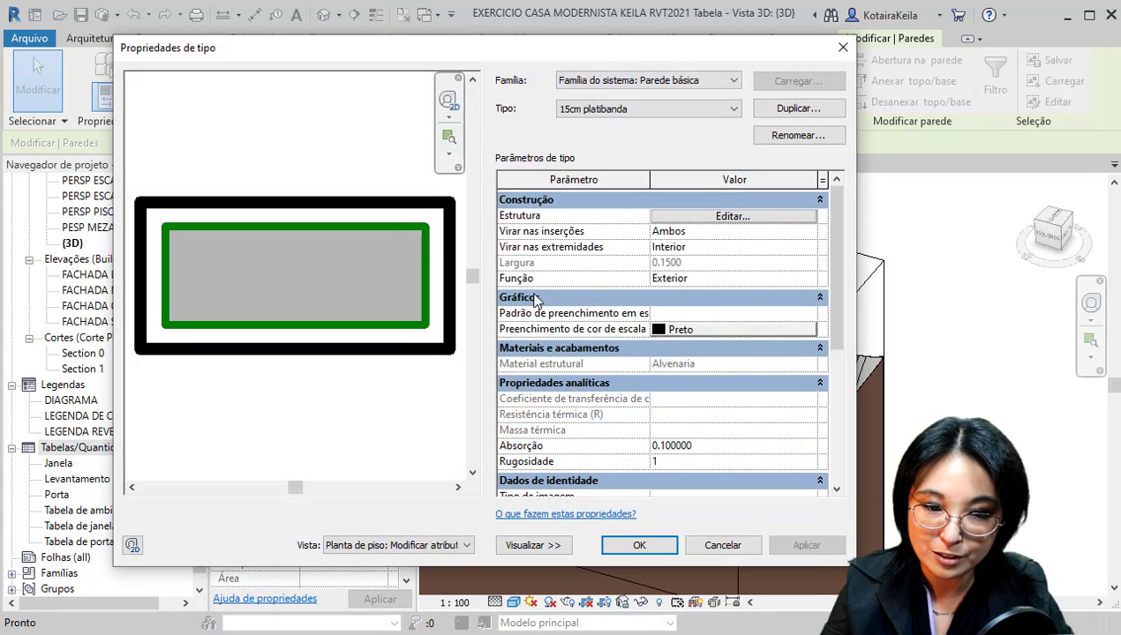
pyautogui.click(710, 278)
pyautogui.click(809, 278)
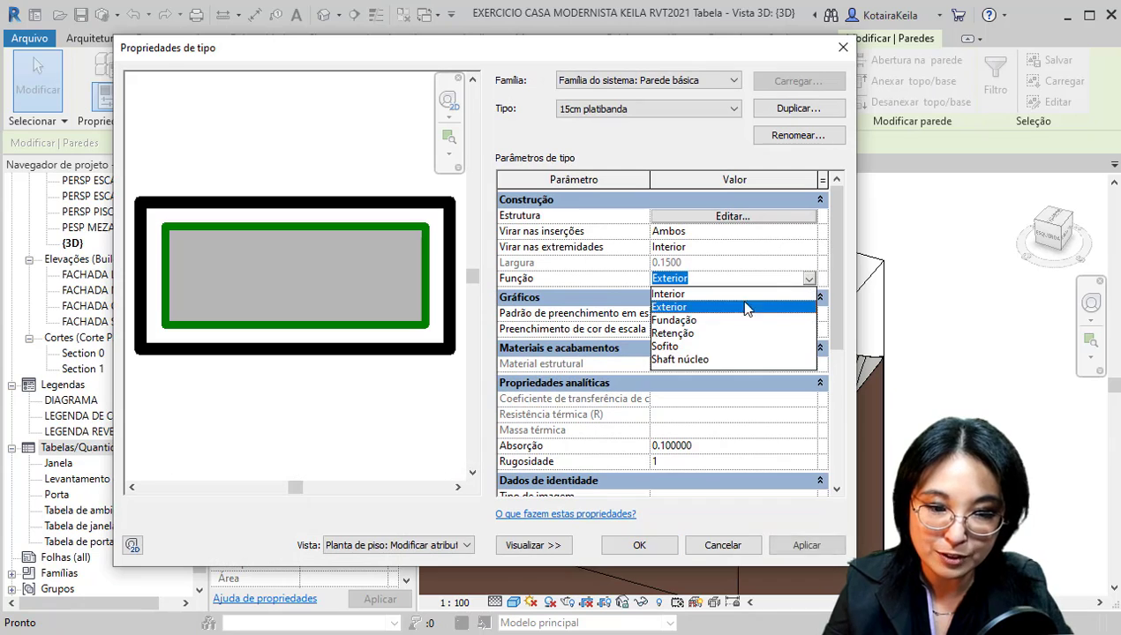
pyautogui.click(669, 347)
pyautogui.click(632, 546)
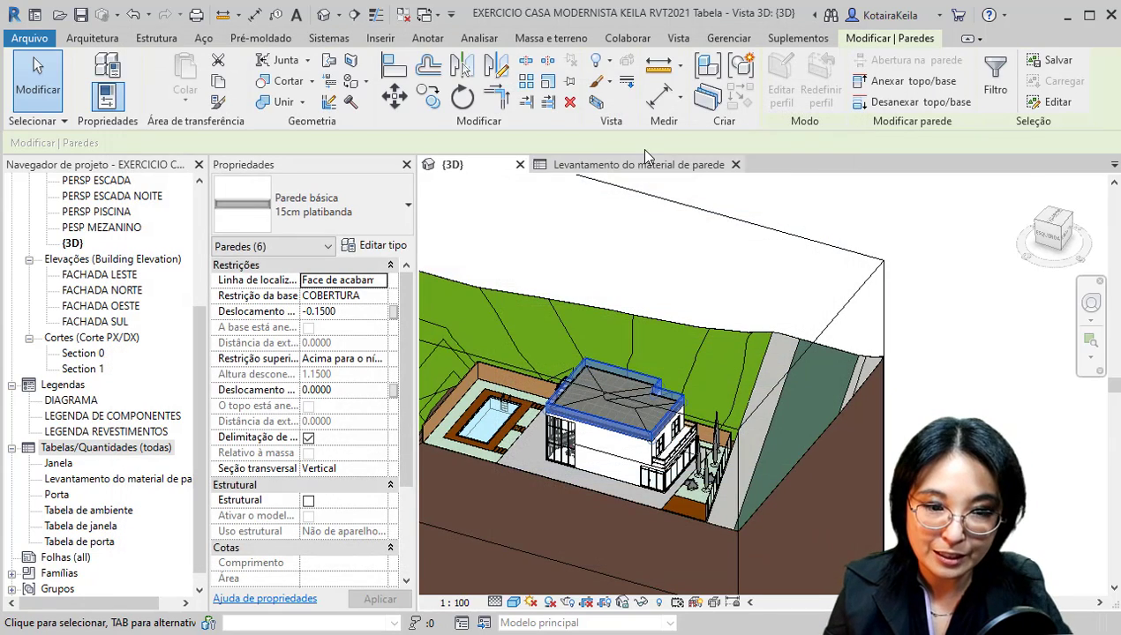
pyautogui.click(643, 164)
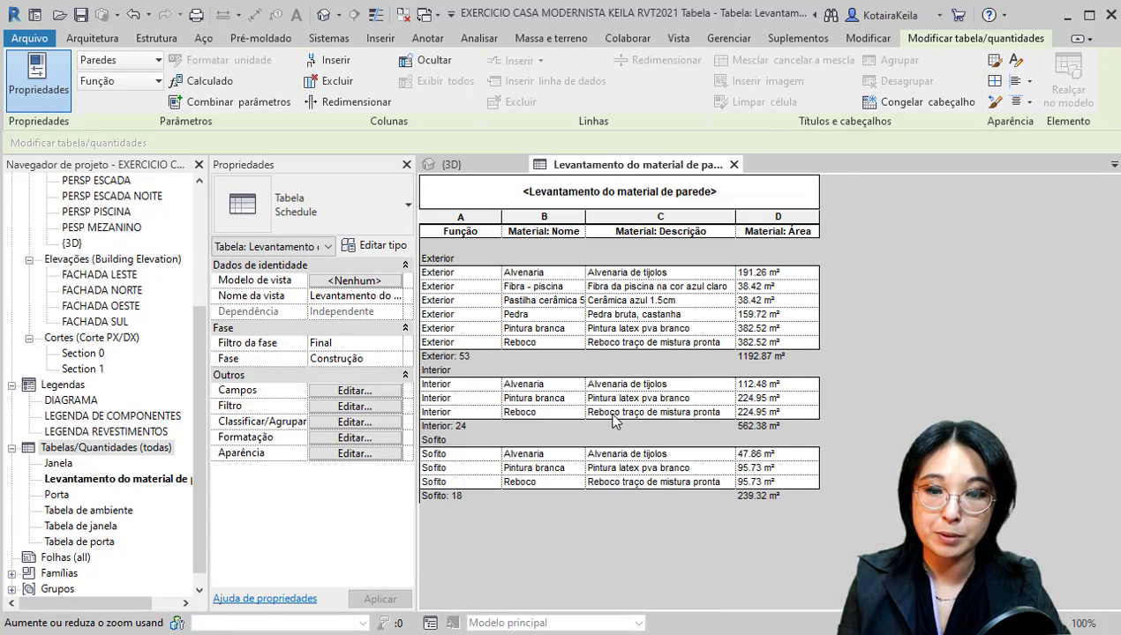
pyautogui.click(465, 389)
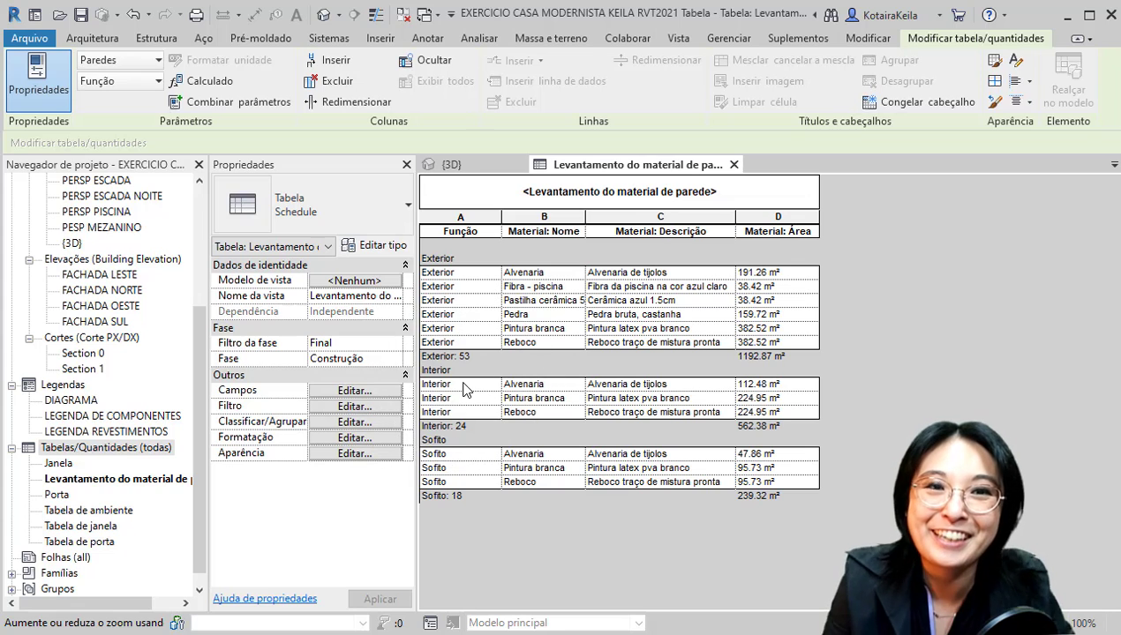